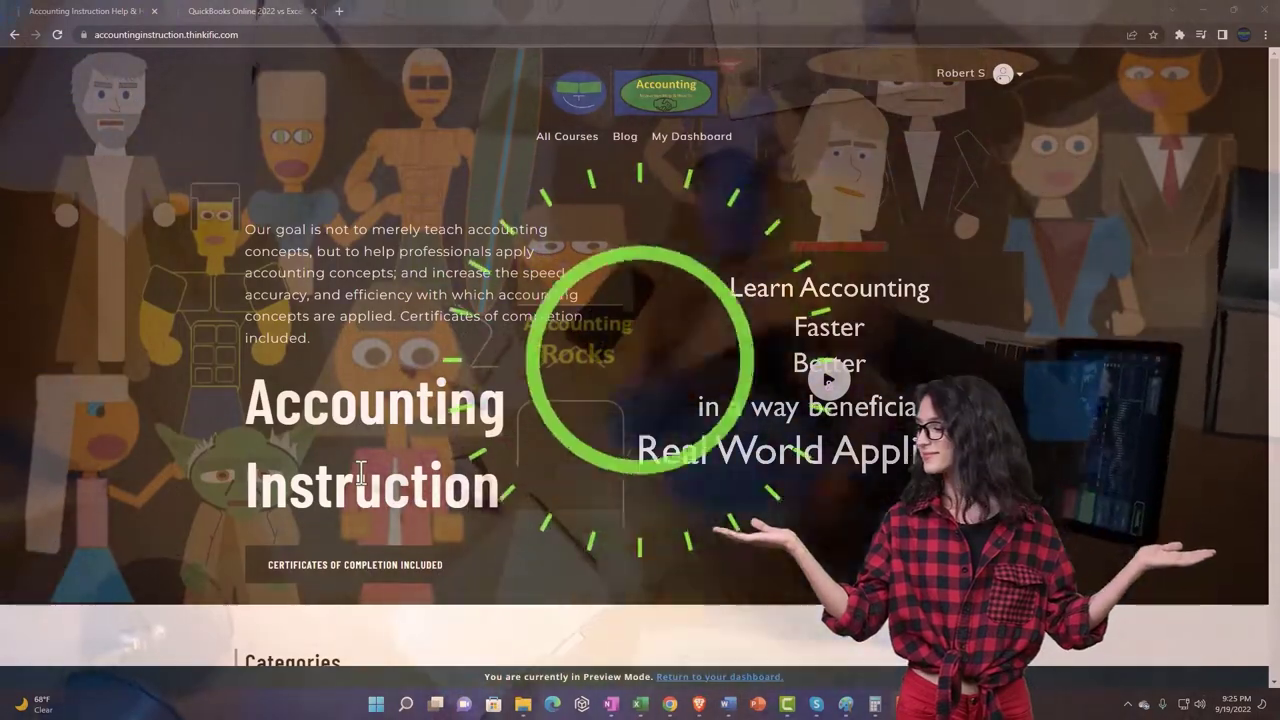
- Look through the Accounting Instruction course categories and the lesson sections of the QuickBooks Online 2022 vs Excel course
scroll(176, 558, "down", 6)
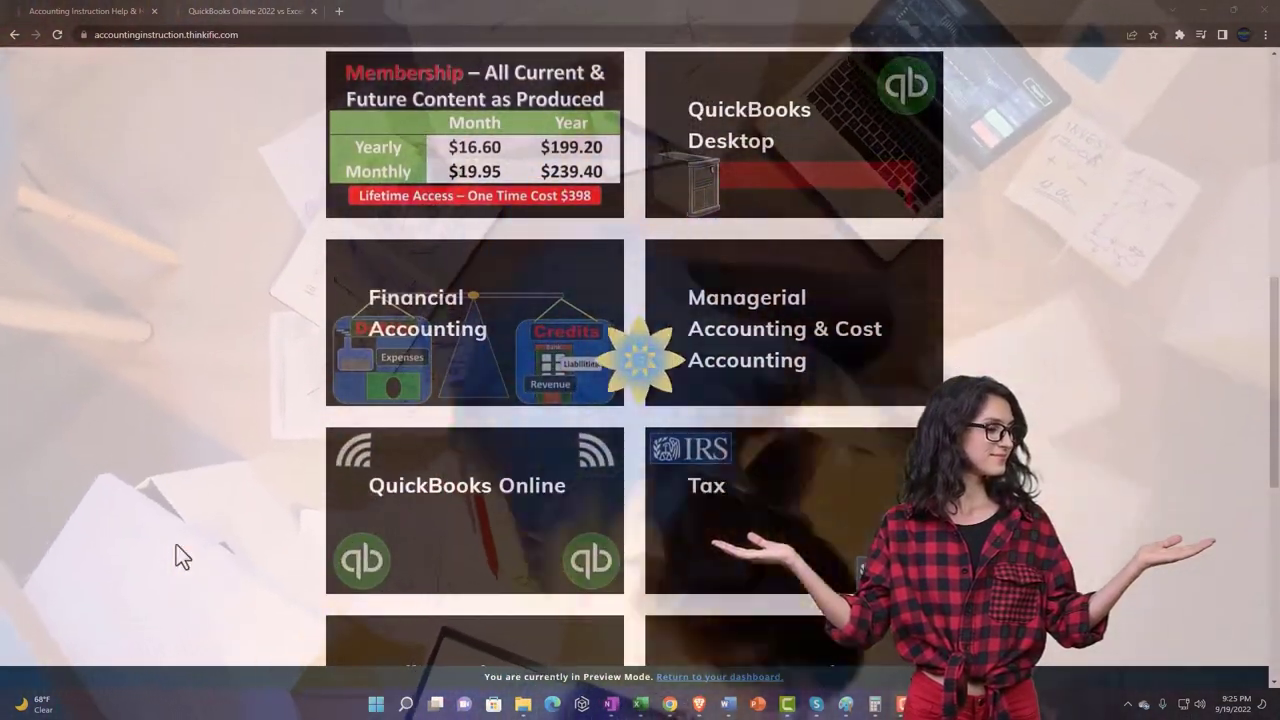
scroll(176, 546, "down", 5)
scroll(176, 557, "down", 1)
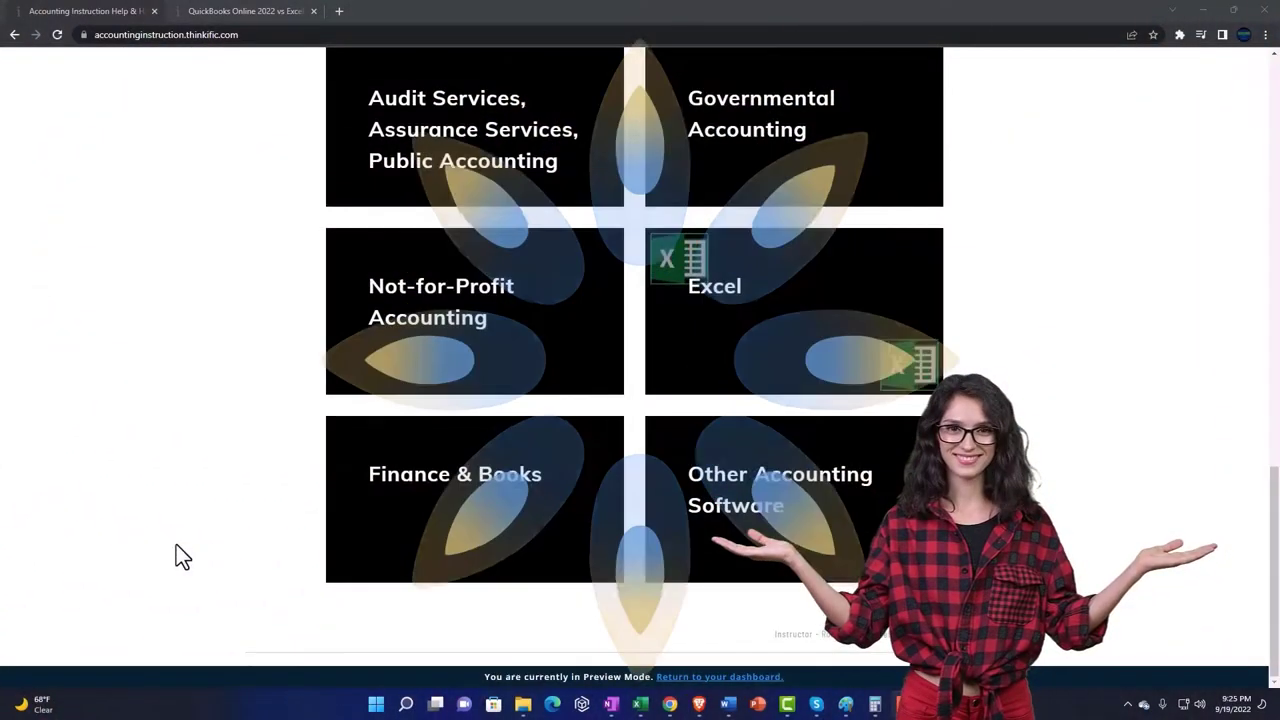
left_click(228, 12)
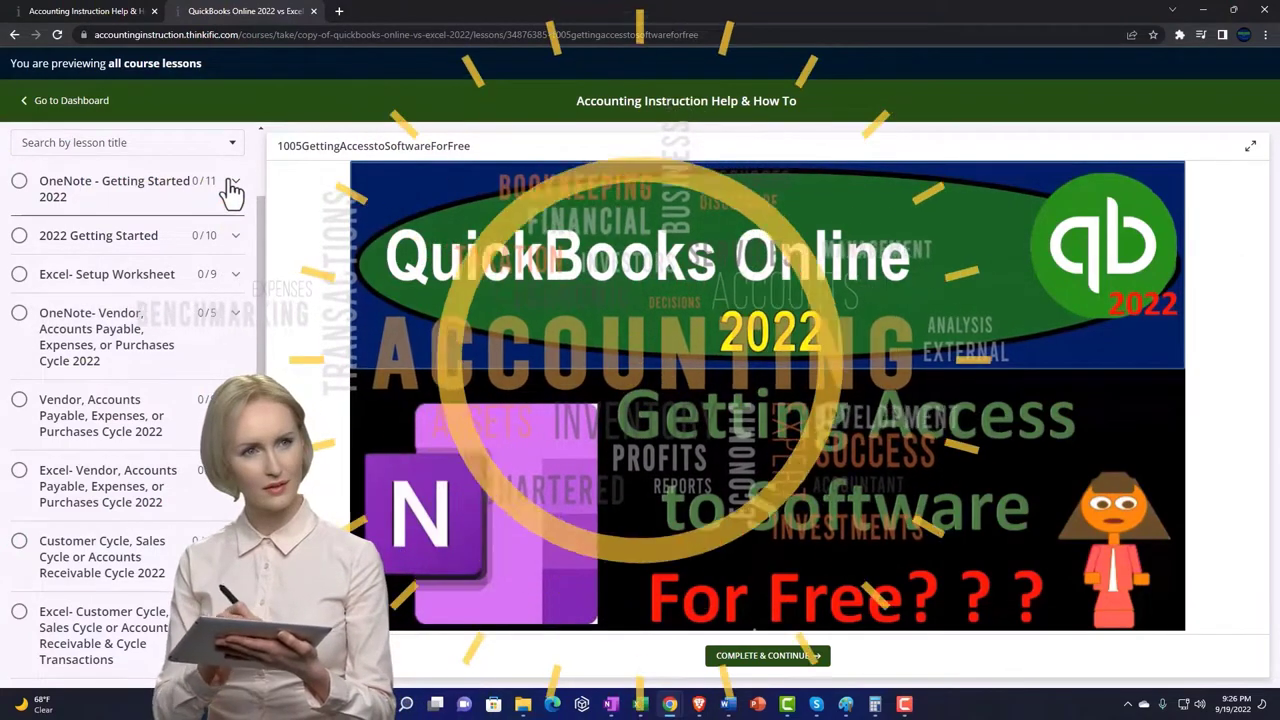
left_click(231, 188)
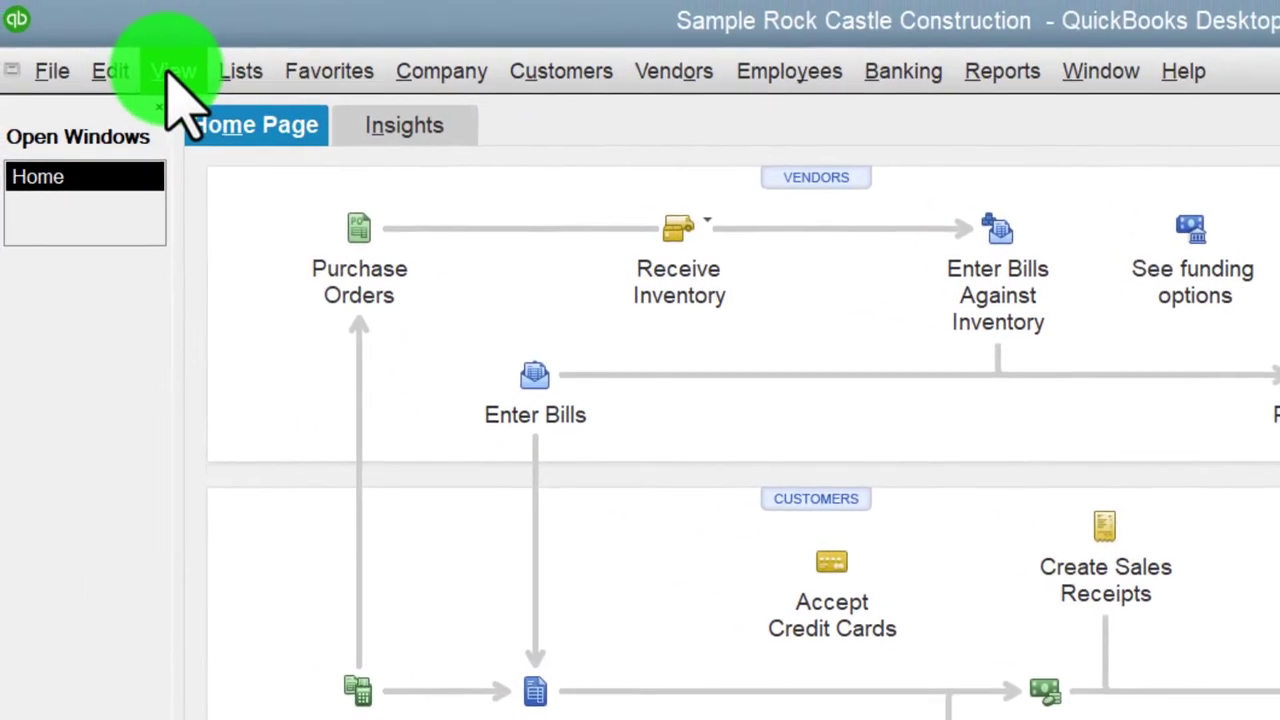
left_click(172, 72)
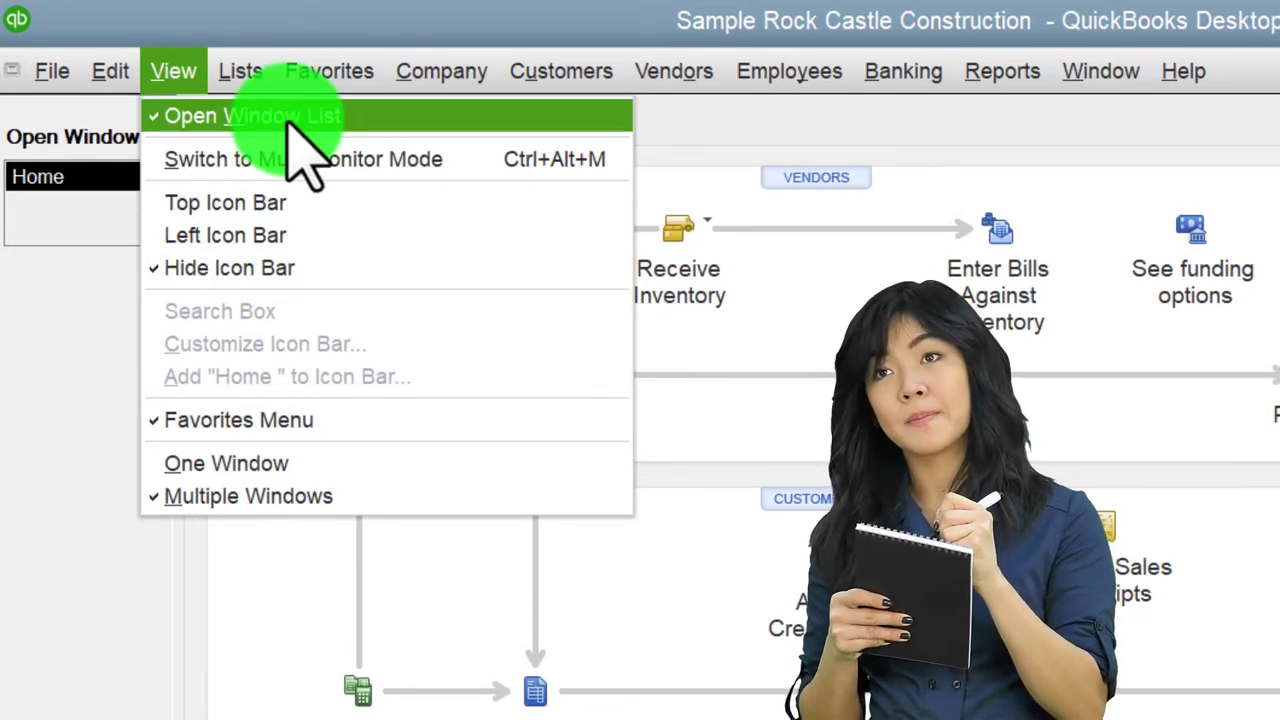
left_click(72, 262)
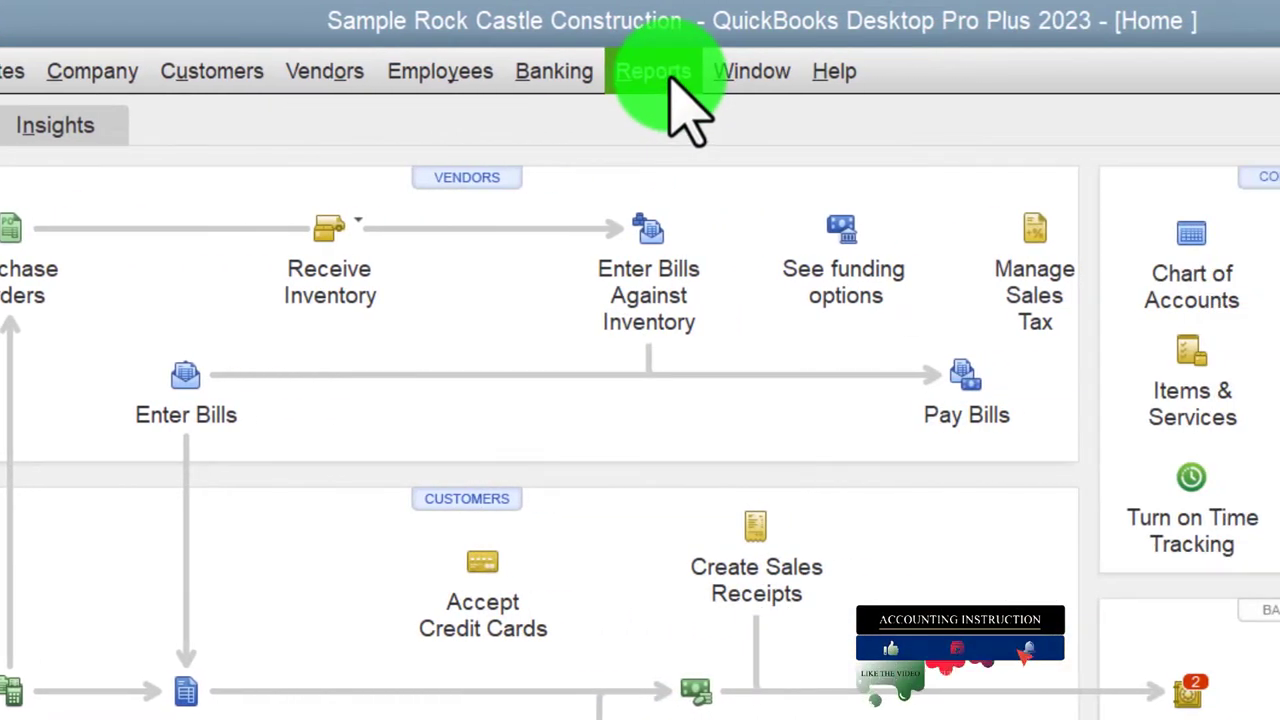
- Open the standard Profit & Loss report and set its date range from 01/01/2024 to 12/31/2024
left_click(672, 78)
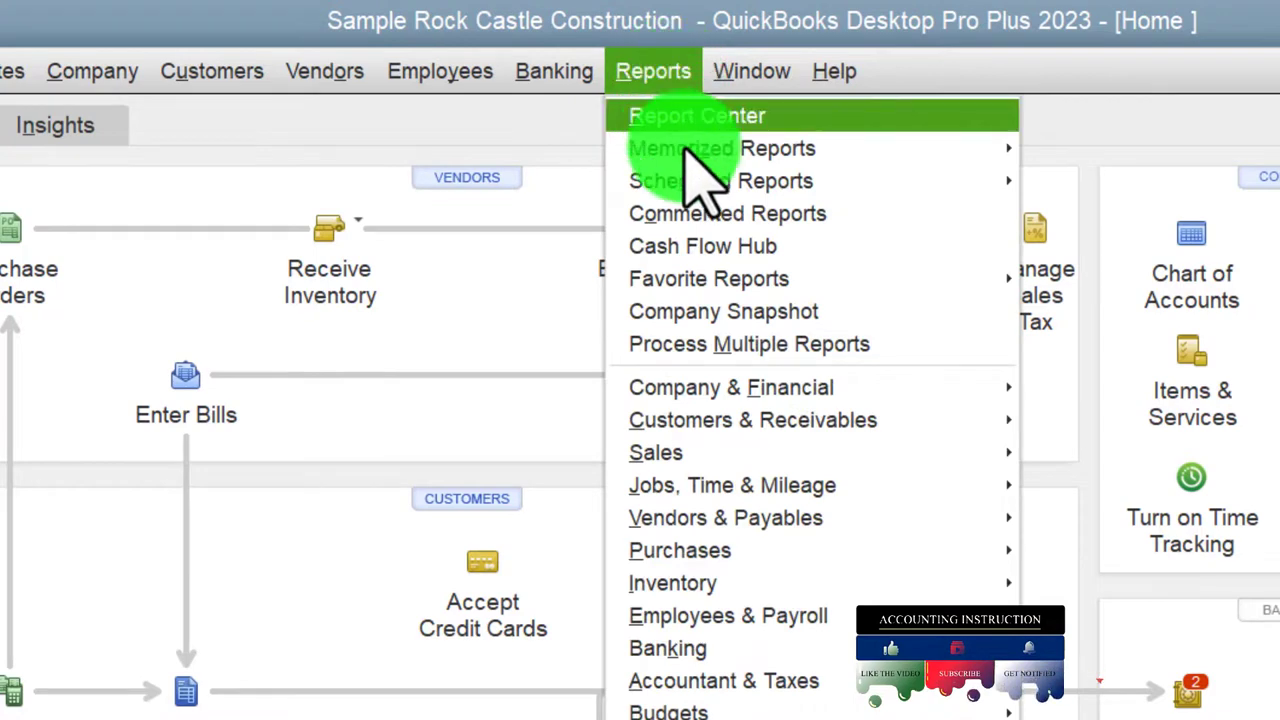
mouse_move(823, 389)
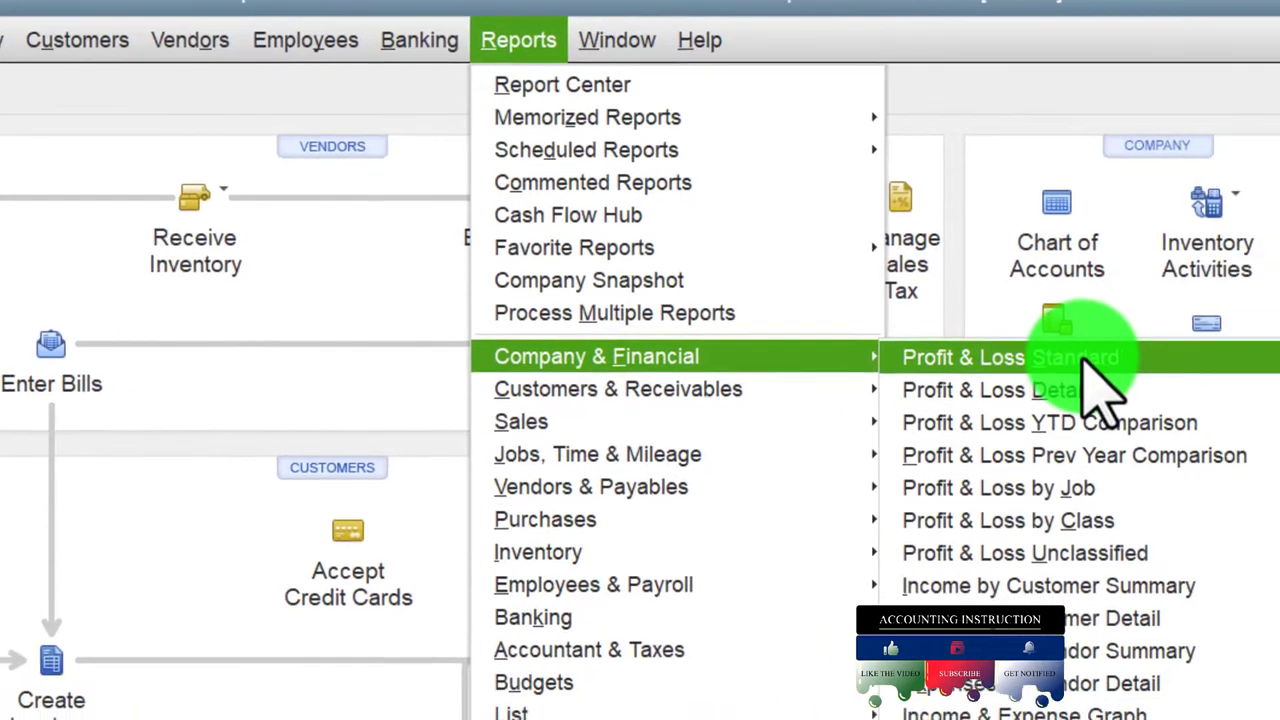
left_click(1090, 388)
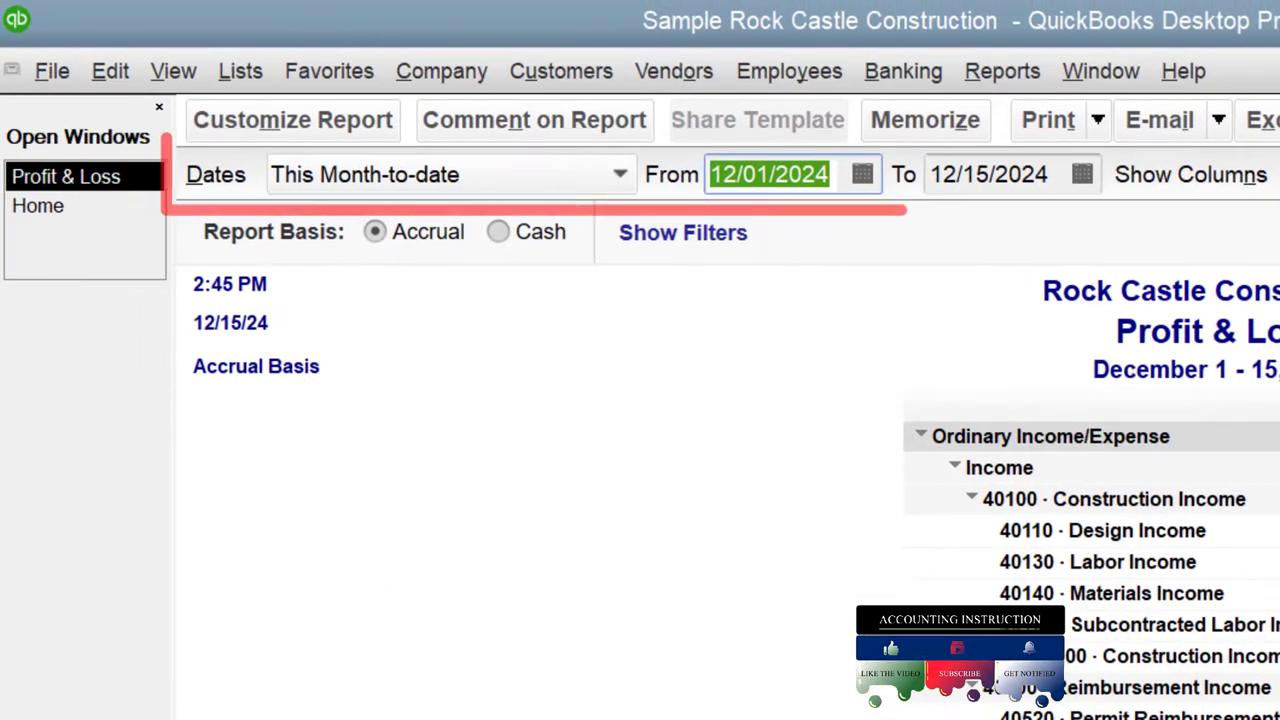
type("01/01/2024")
key("Tab")
type("123124")
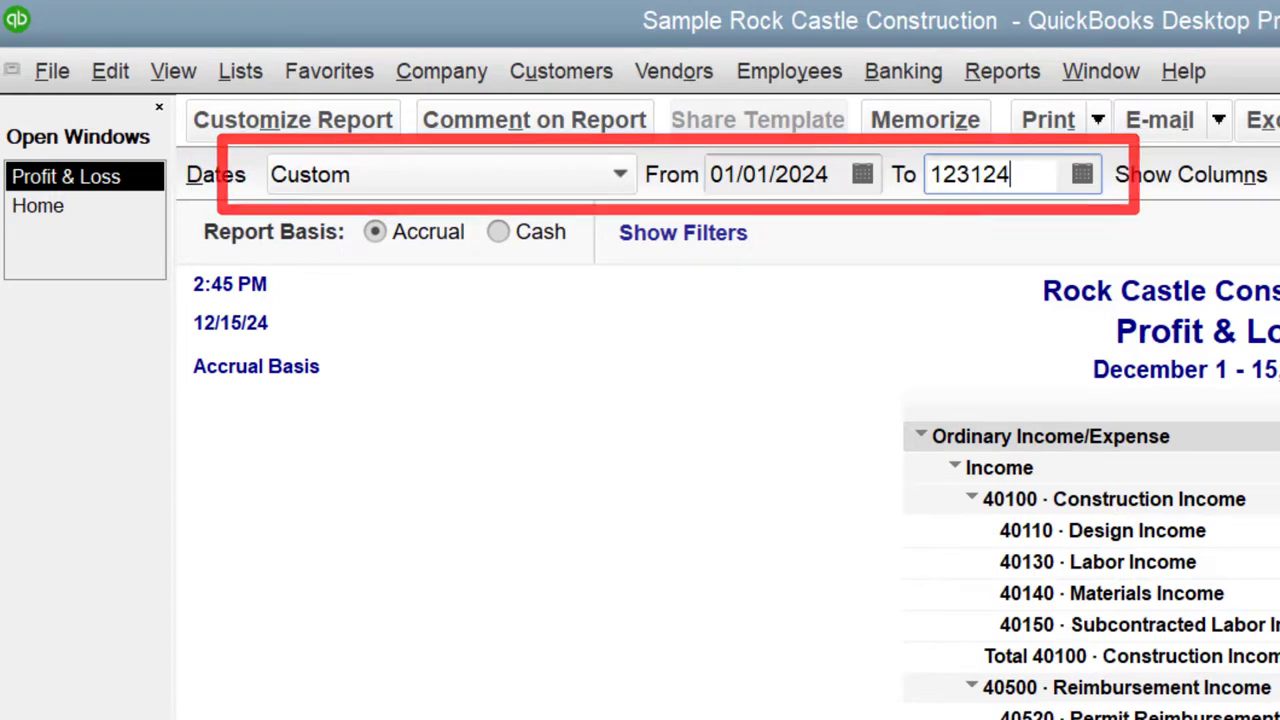
key("Tab")
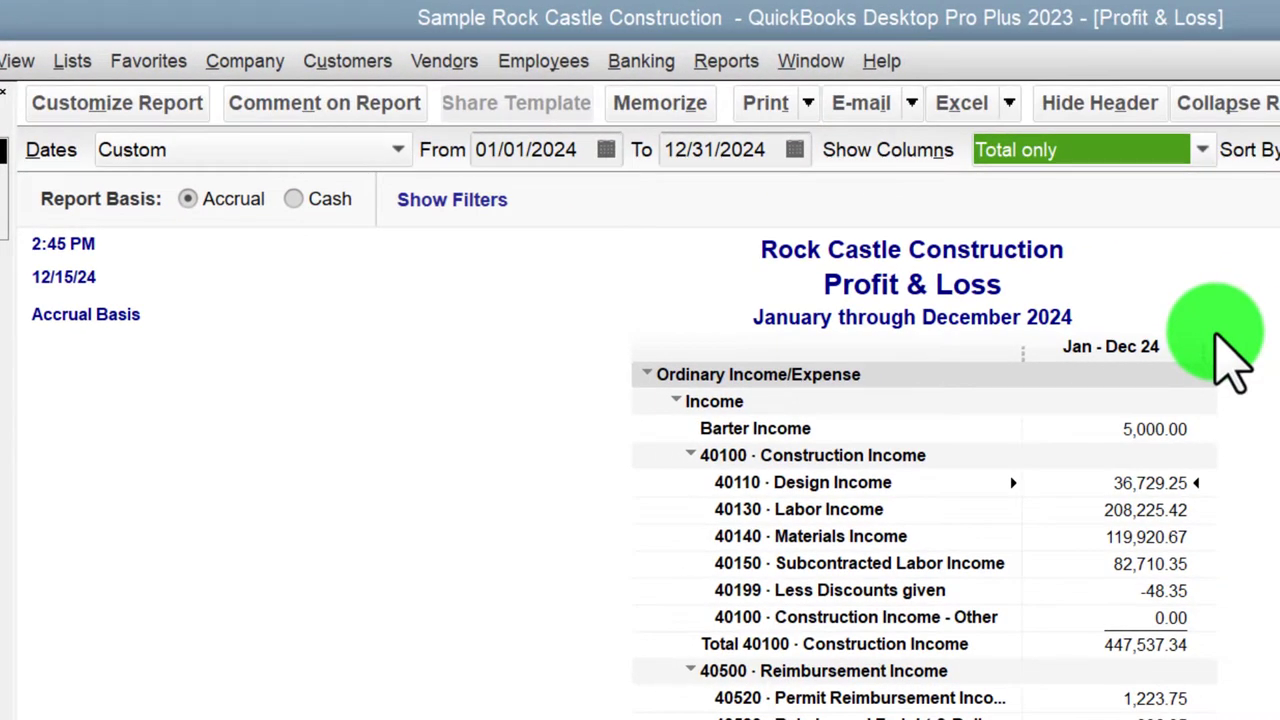
- Customize the Profit & Loss report with a larger font, applying the change to all related fonts
left_click(172, 108)
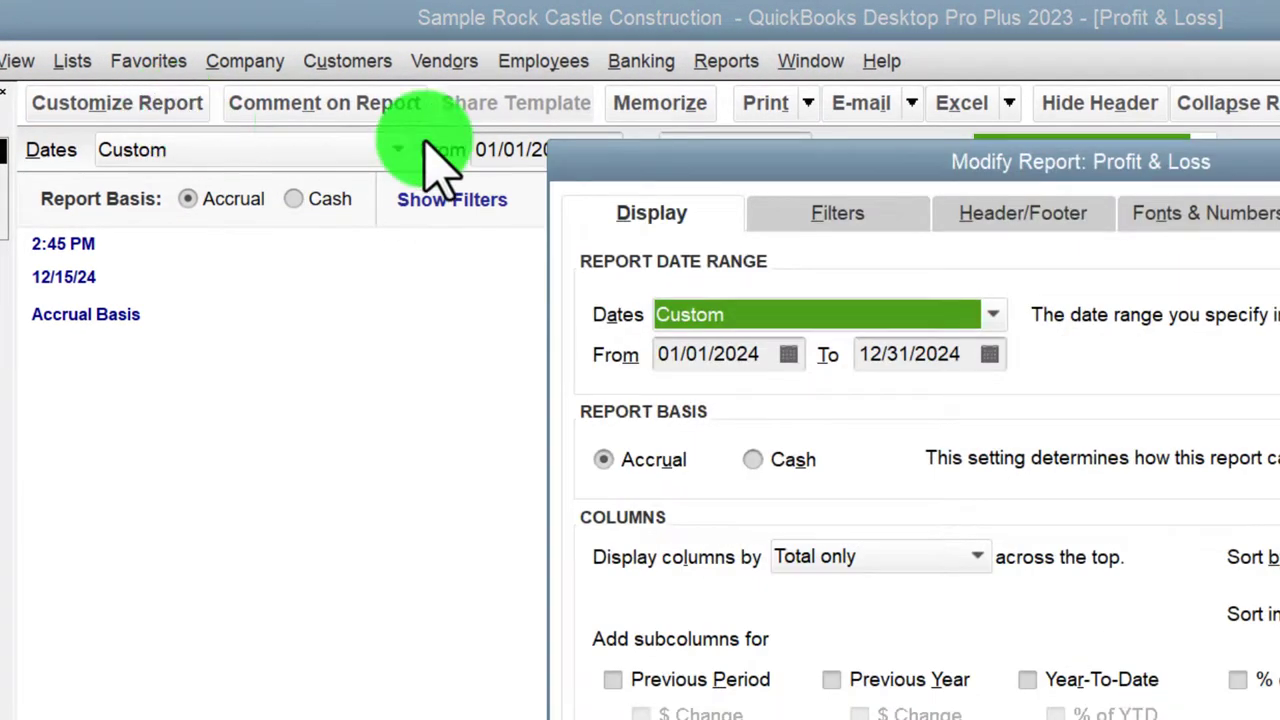
left_click(1183, 214)
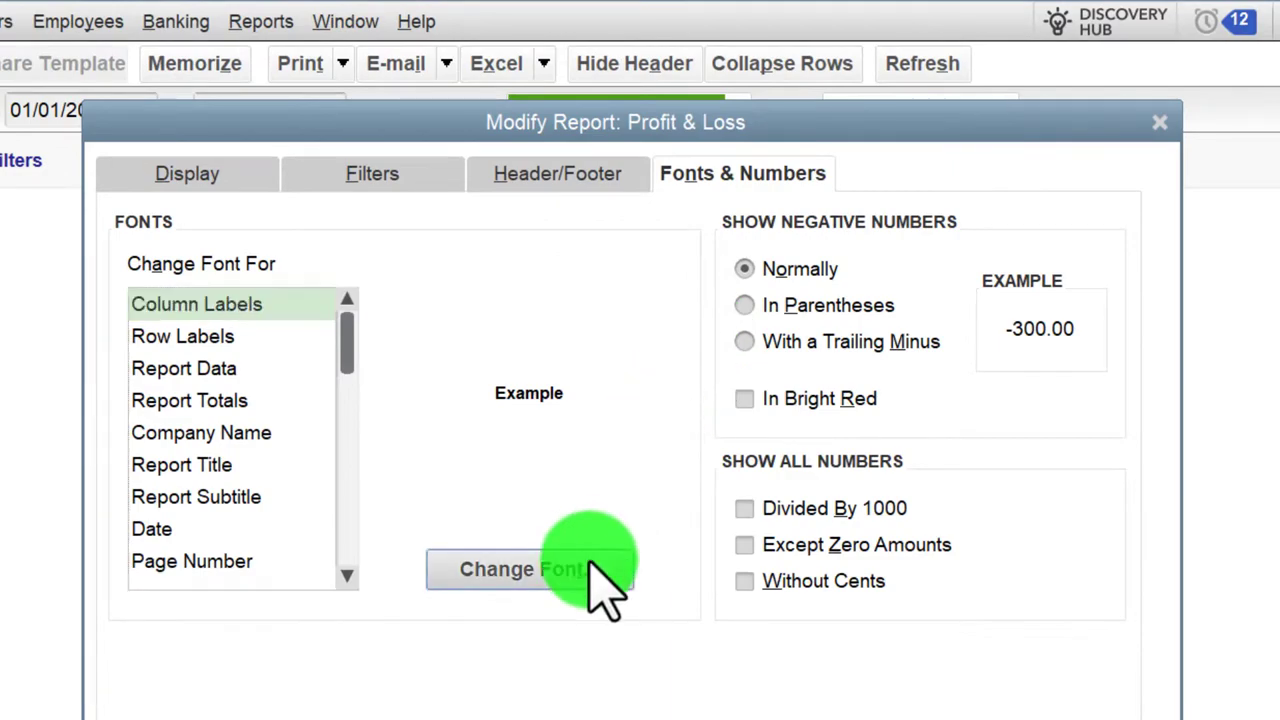
left_click(598, 578)
left_click(670, 360)
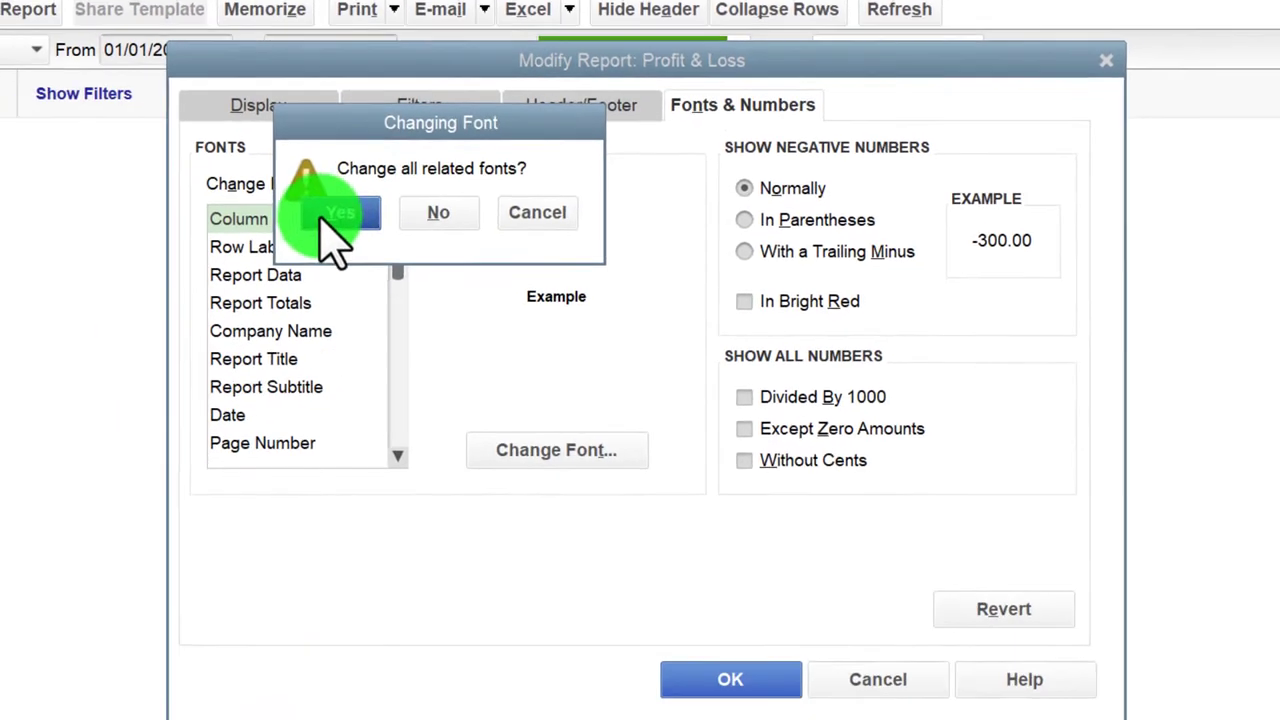
left_click(273, 285)
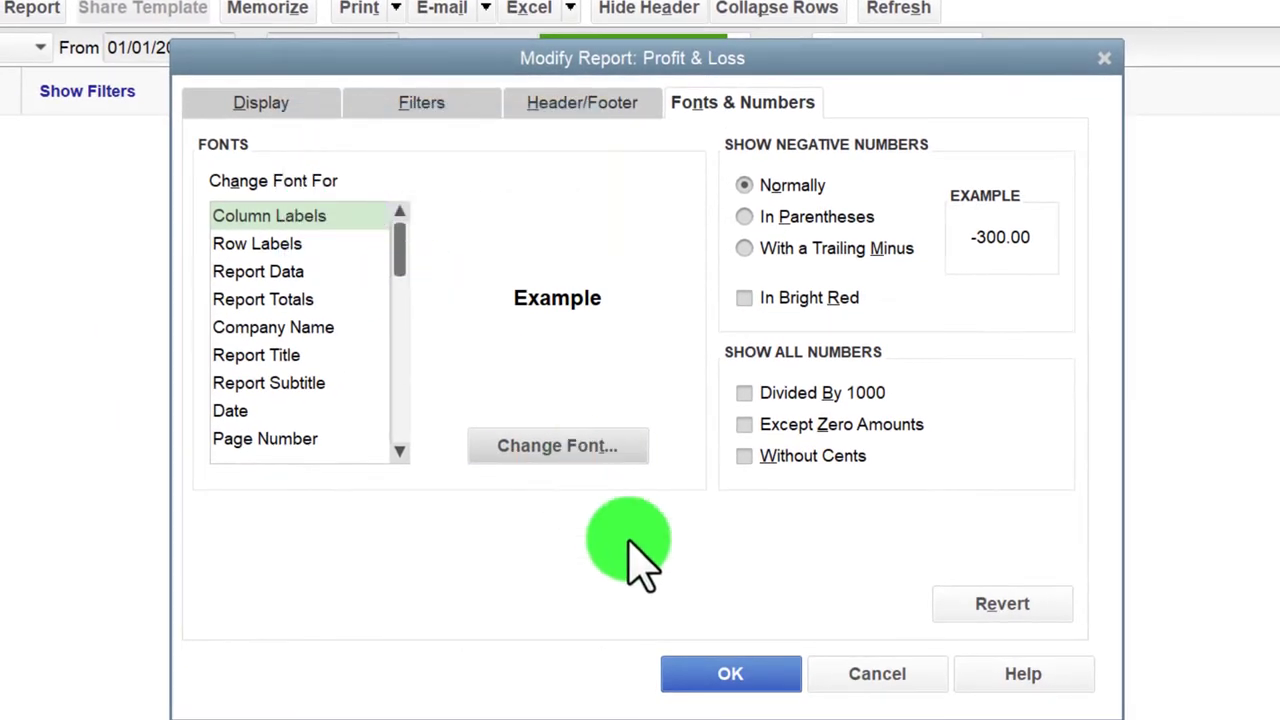
left_click(720, 674)
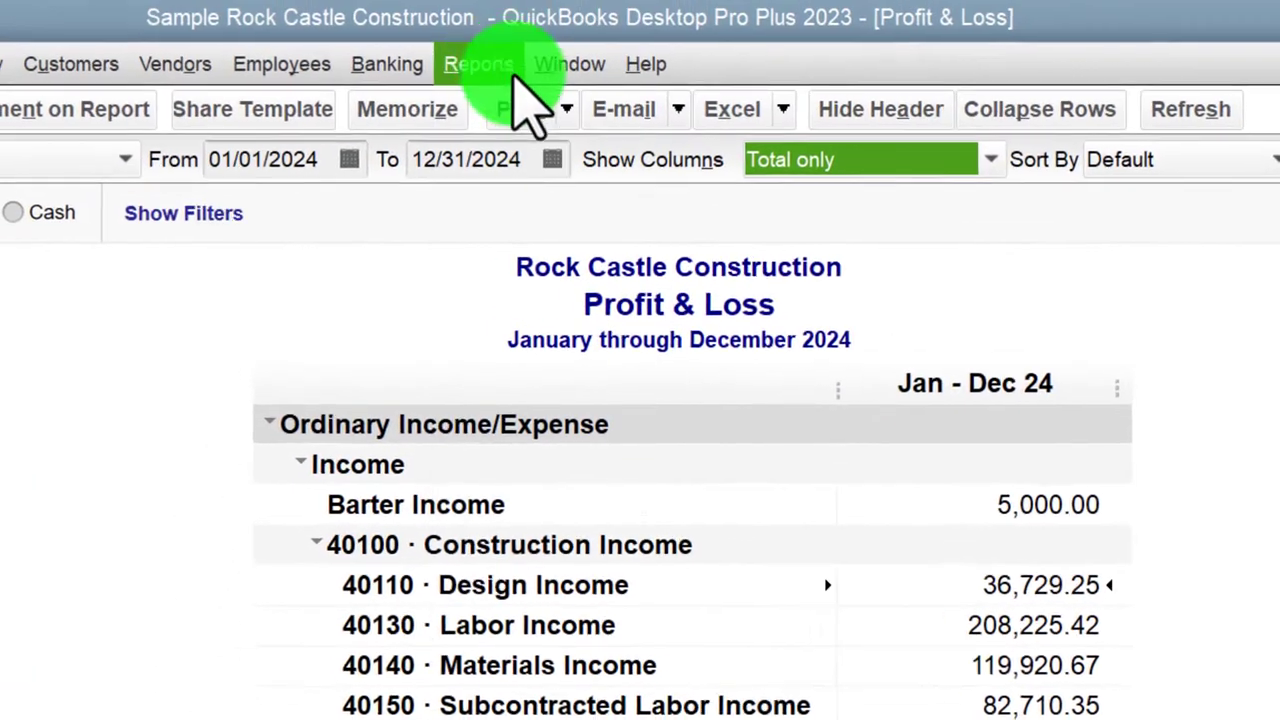
- Open the standard Balance Sheet report and set its as-of date to 12/31/2024
left_click(490, 64)
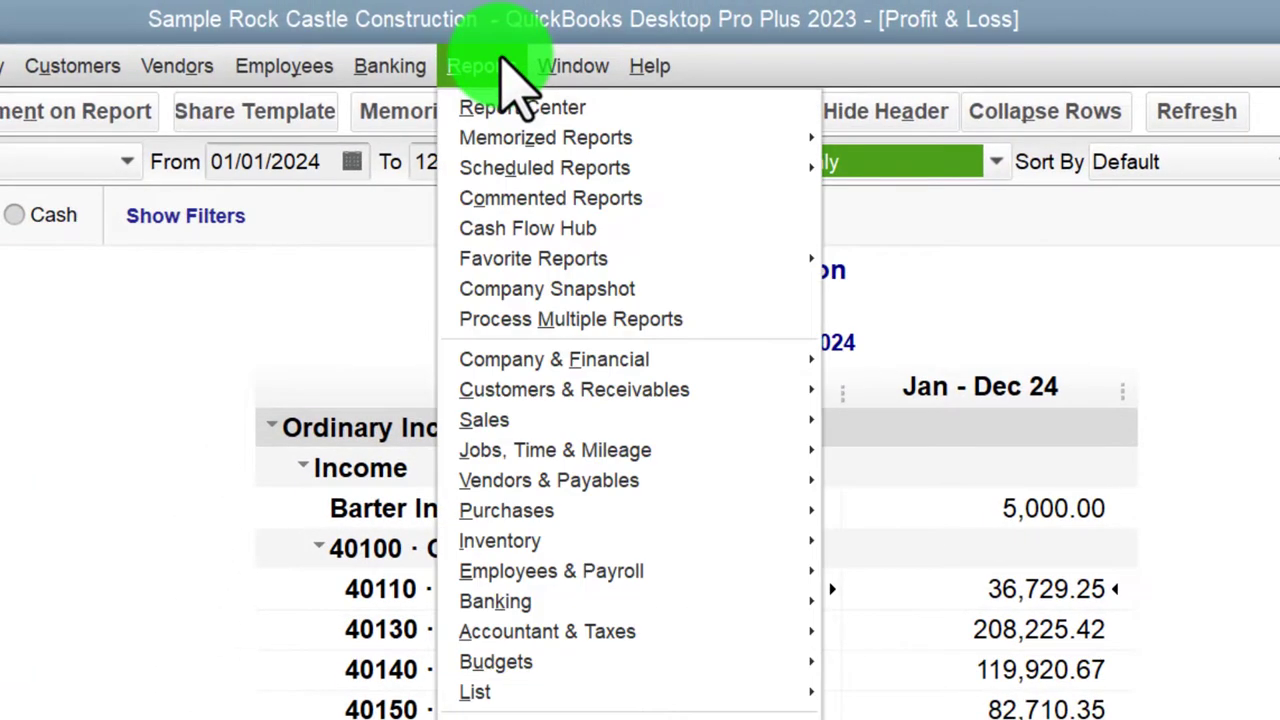
mouse_move(610, 359)
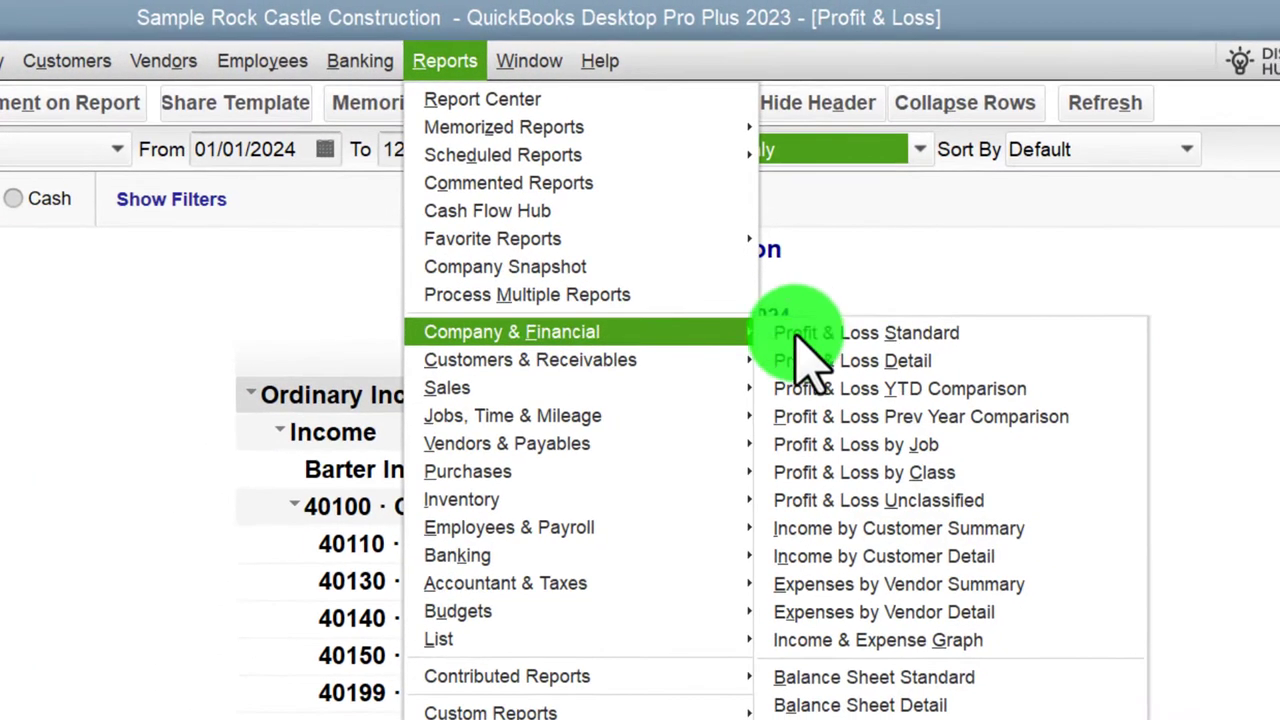
left_click(880, 678)
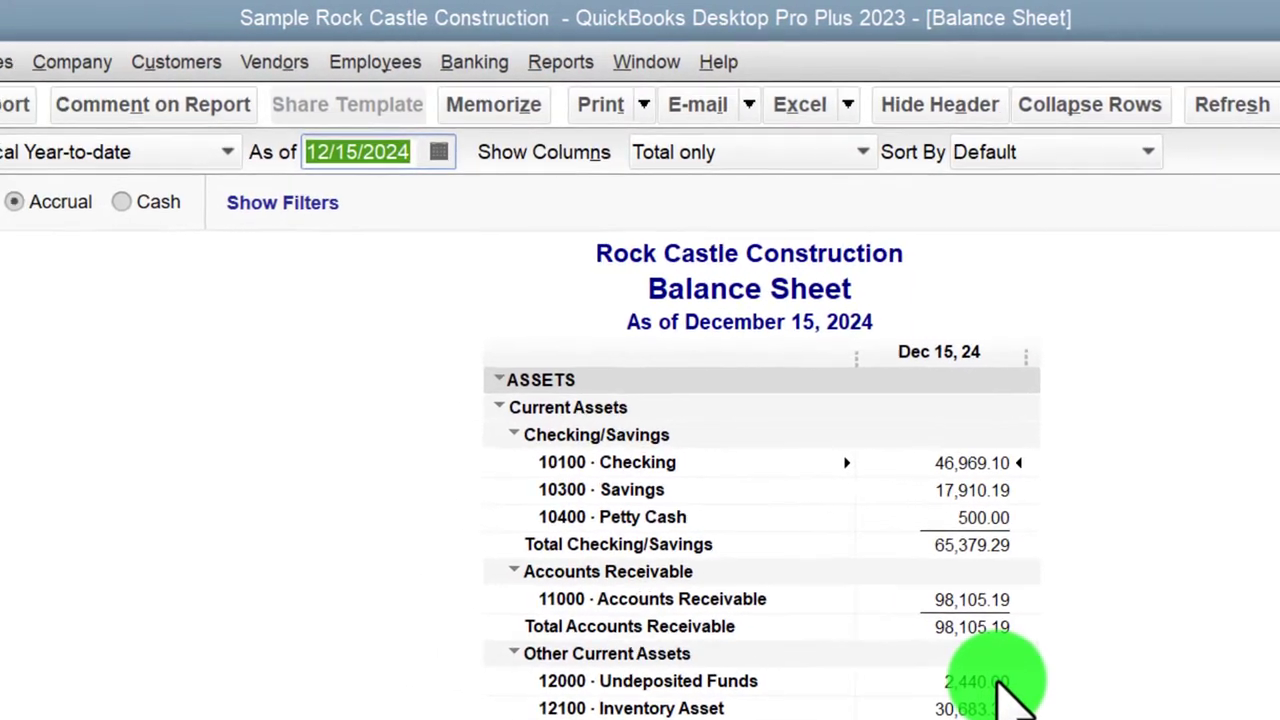
type("123")
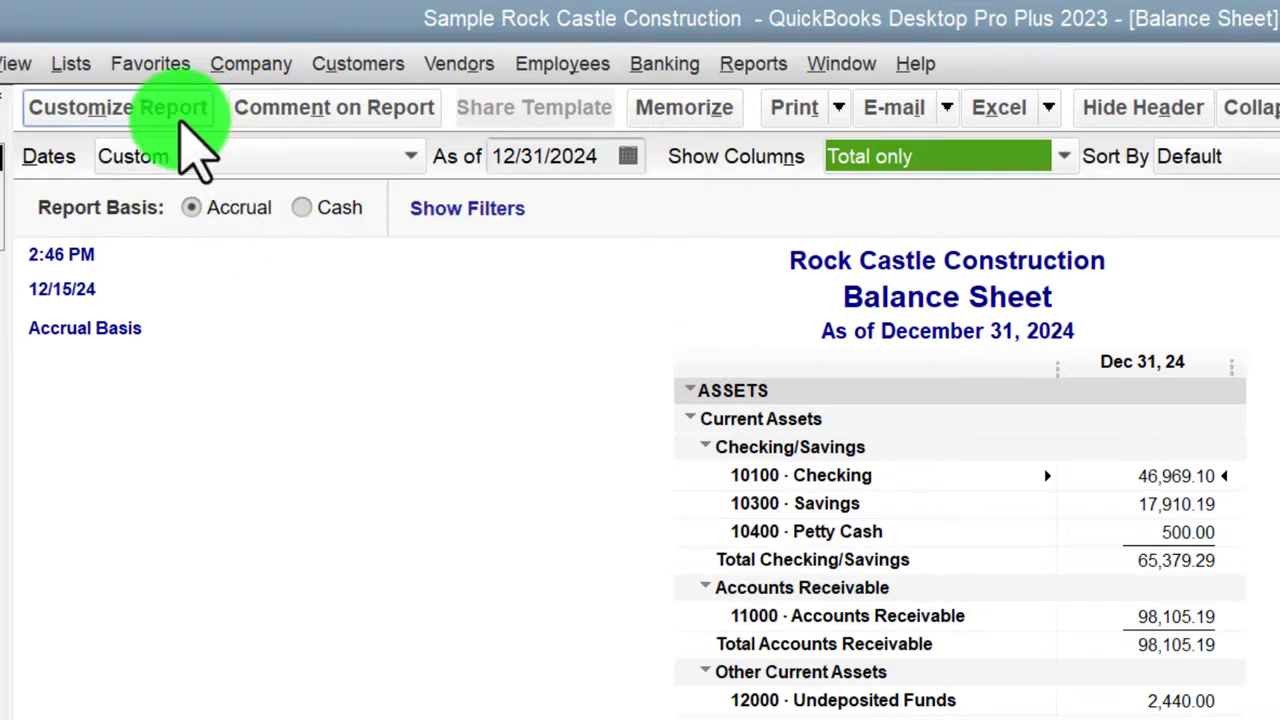
- Customize the Balance Sheet report with a larger font, applying the change to all related fonts
left_click(180, 125)
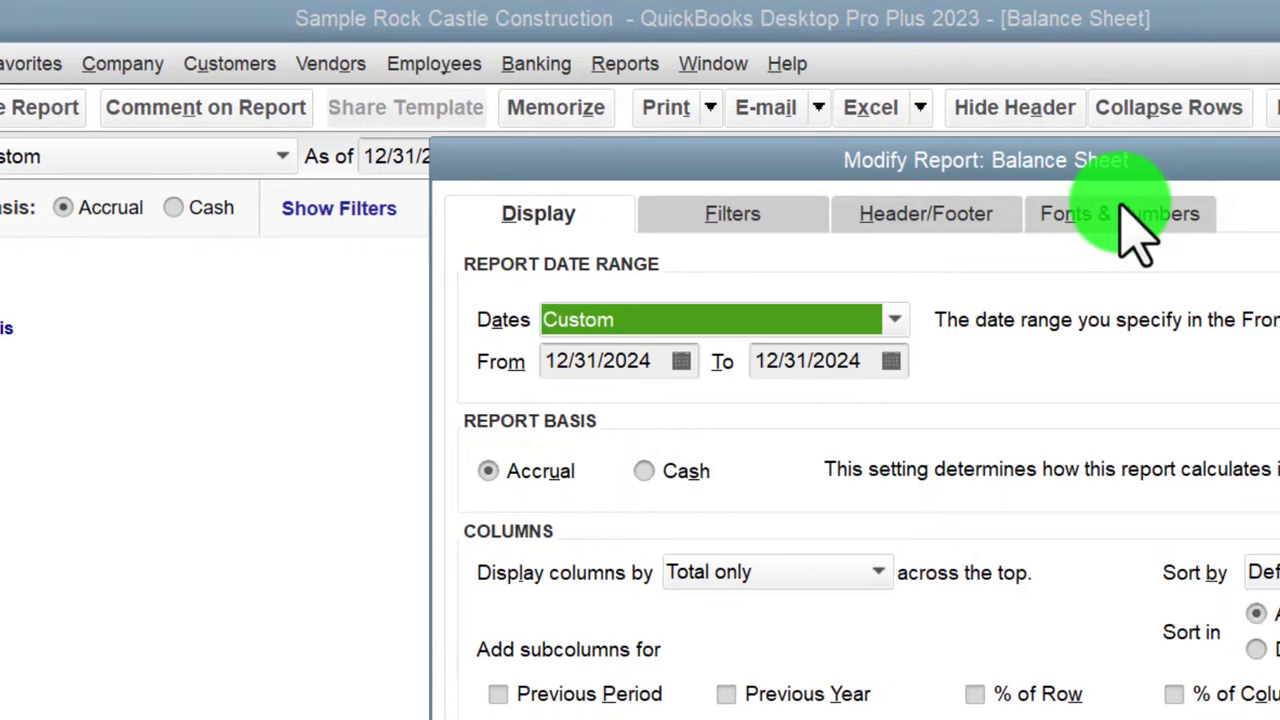
left_click(1200, 216)
left_click(641, 628)
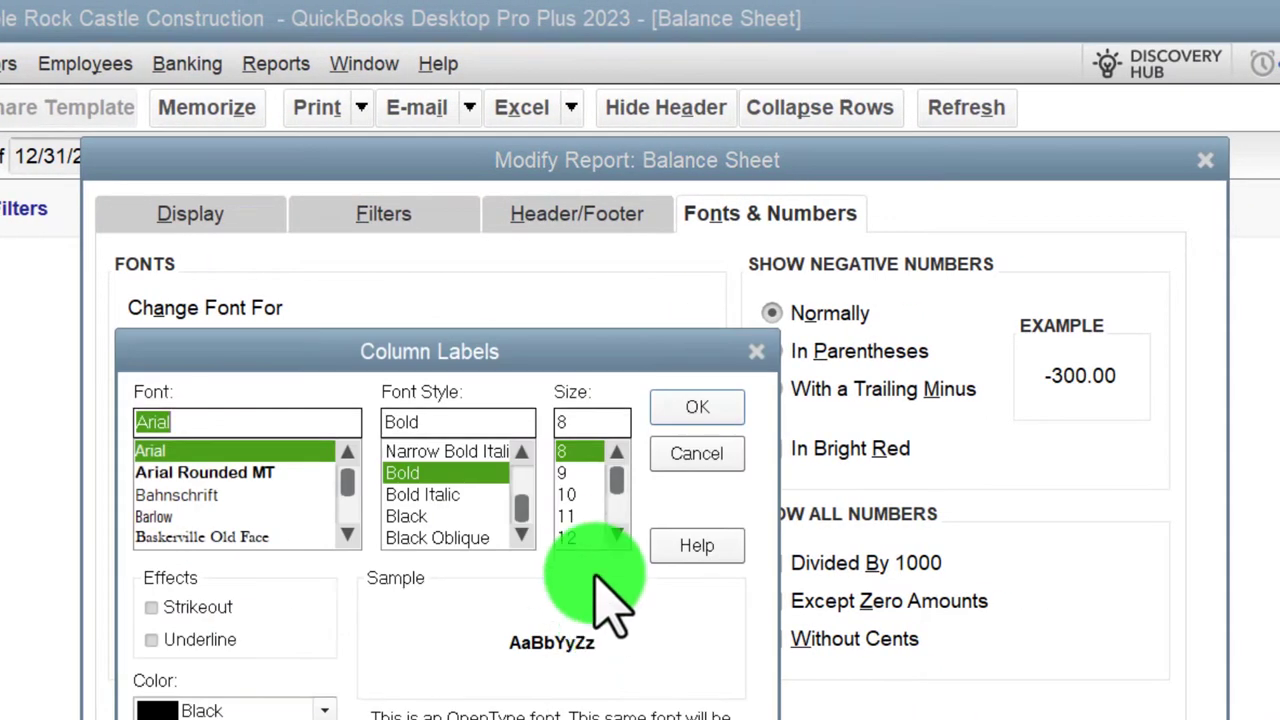
left_click(697, 410)
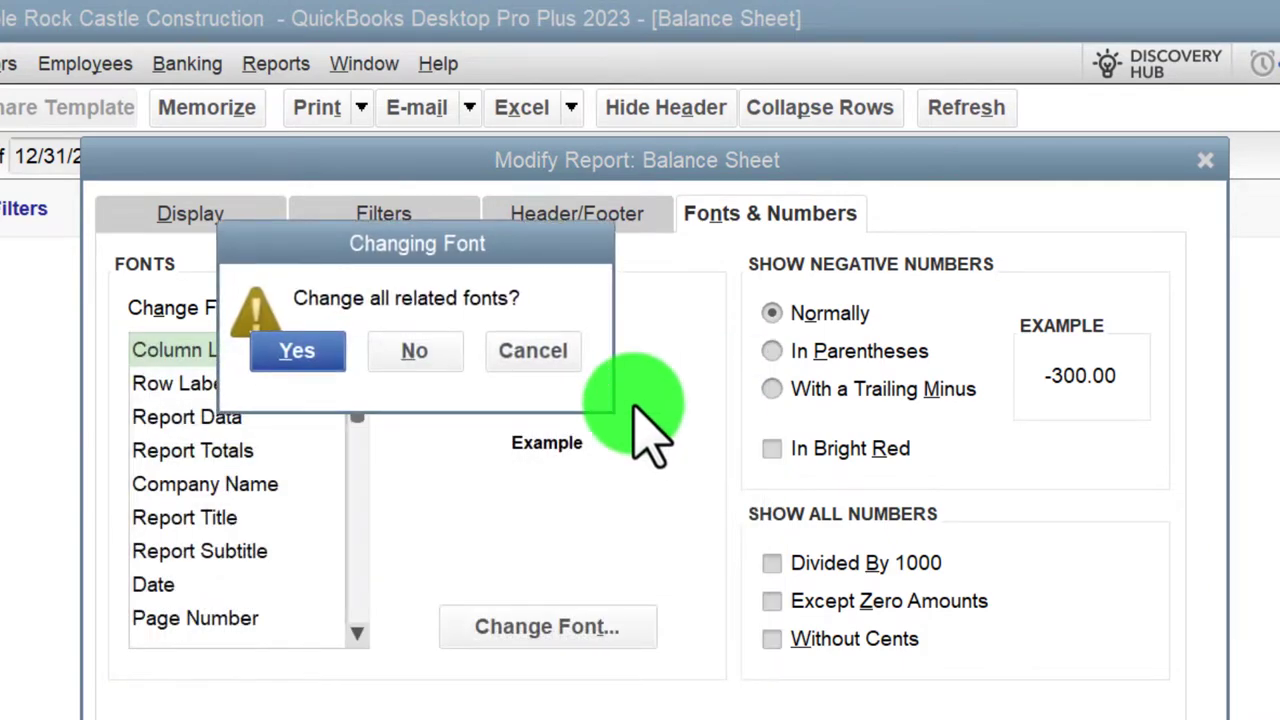
left_click(298, 348)
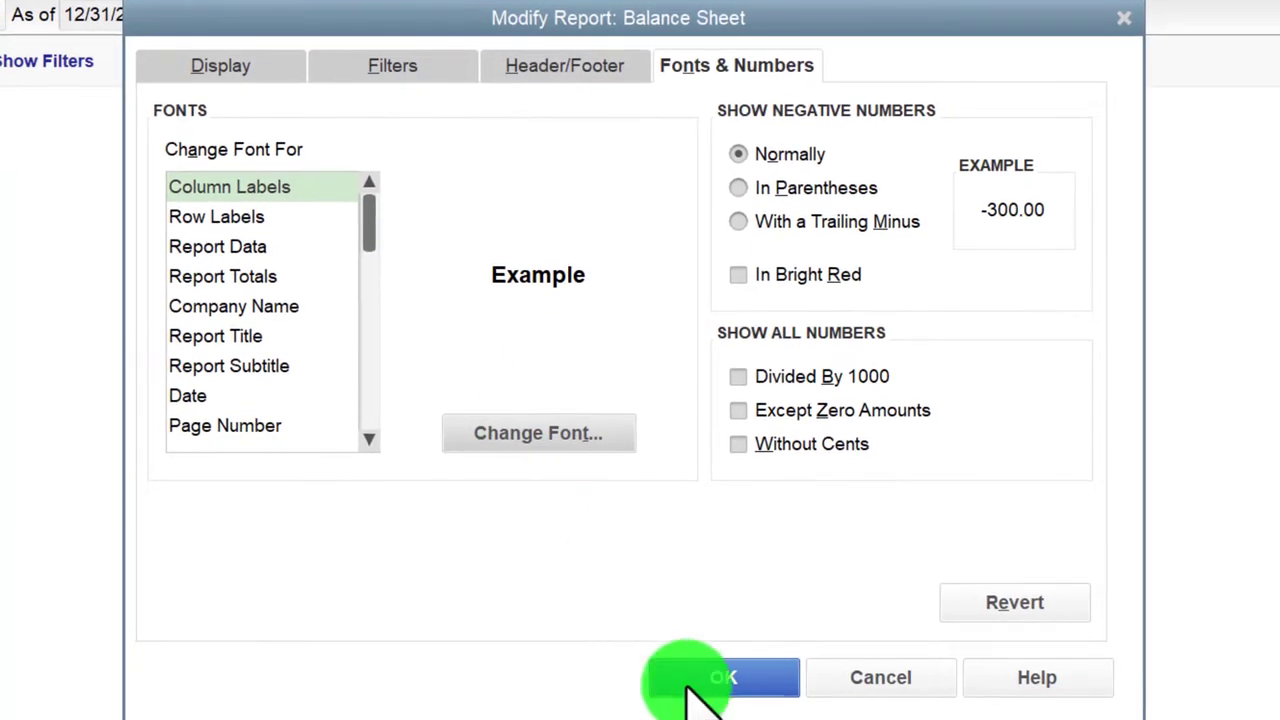
left_click(690, 684)
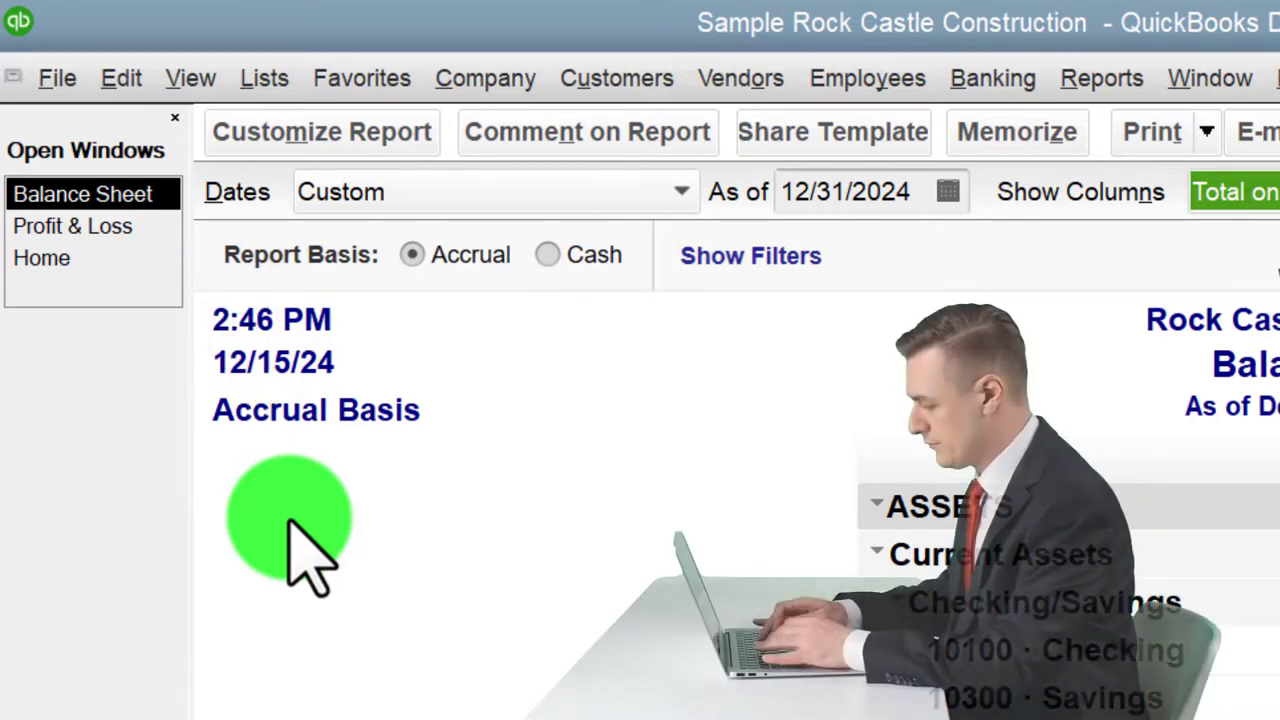
- Bring up the Home page window and return to the open Balance Sheet report
left_click(80, 268)
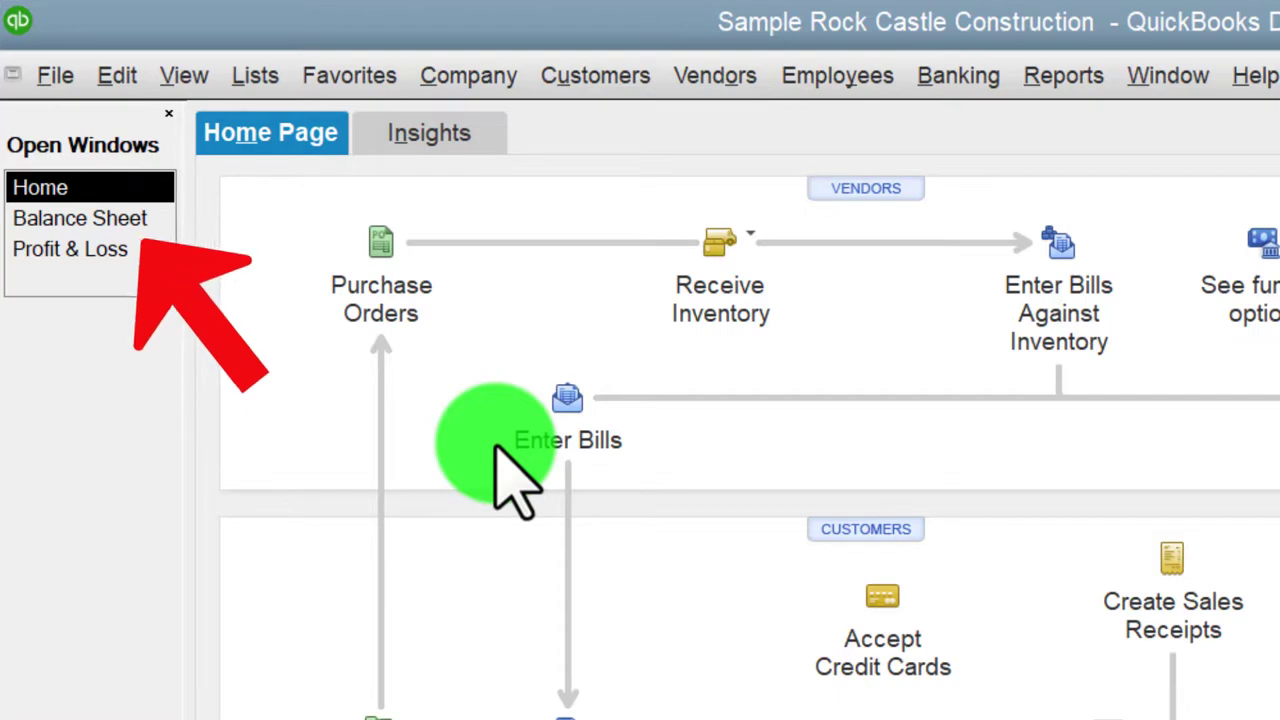
left_click(118, 220)
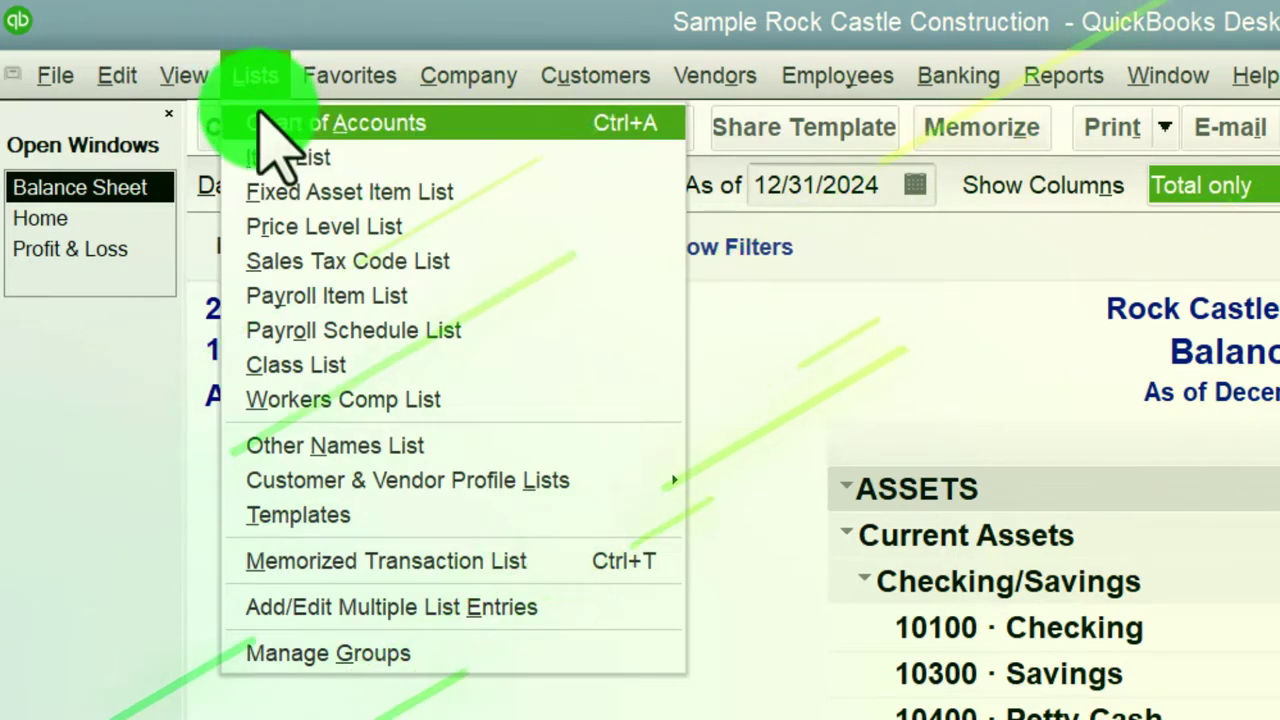
- Open the Chart of Accounts and look through its accounts, types and balances
left_click(447, 118)
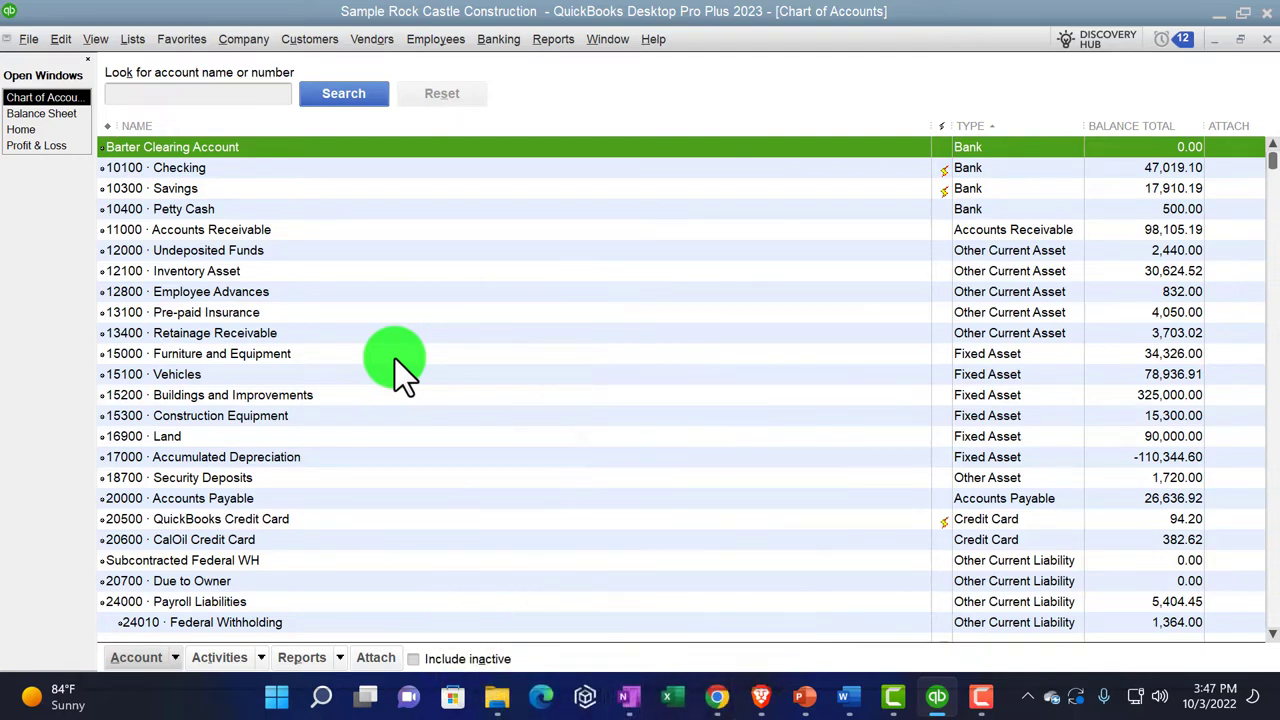
scroll(411, 357, "down", 5)
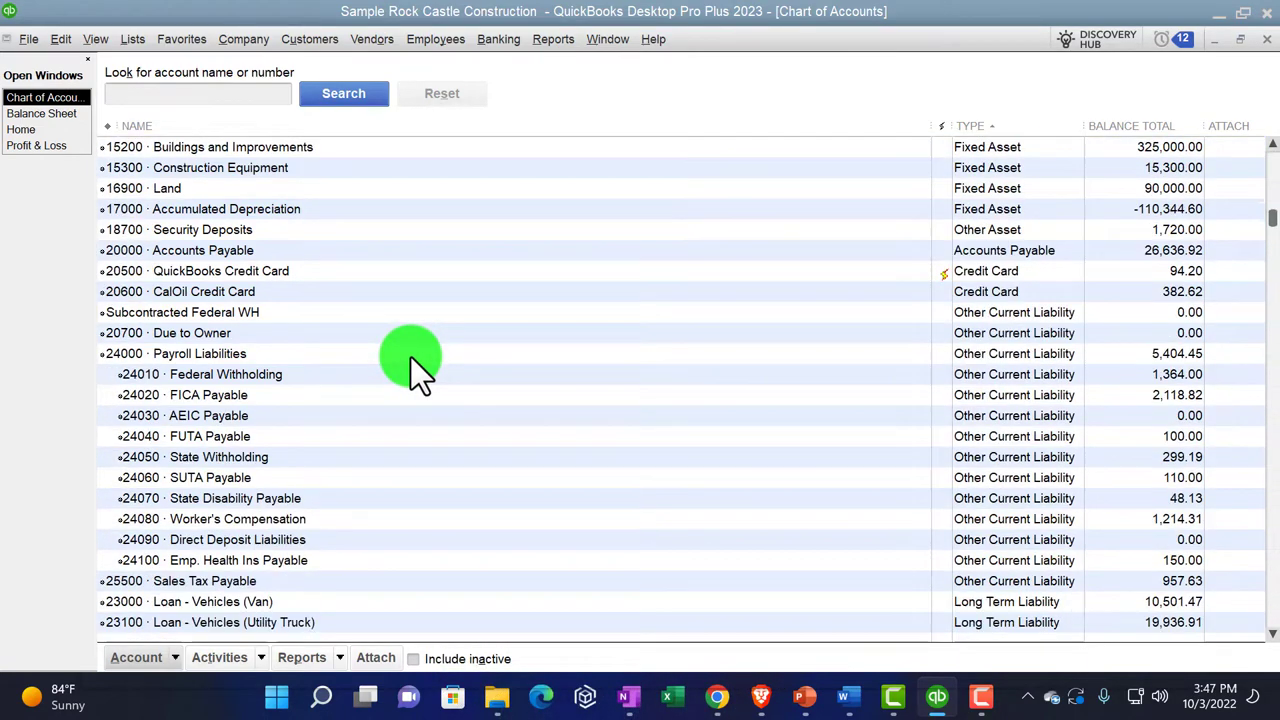
scroll(411, 357, "up", 5)
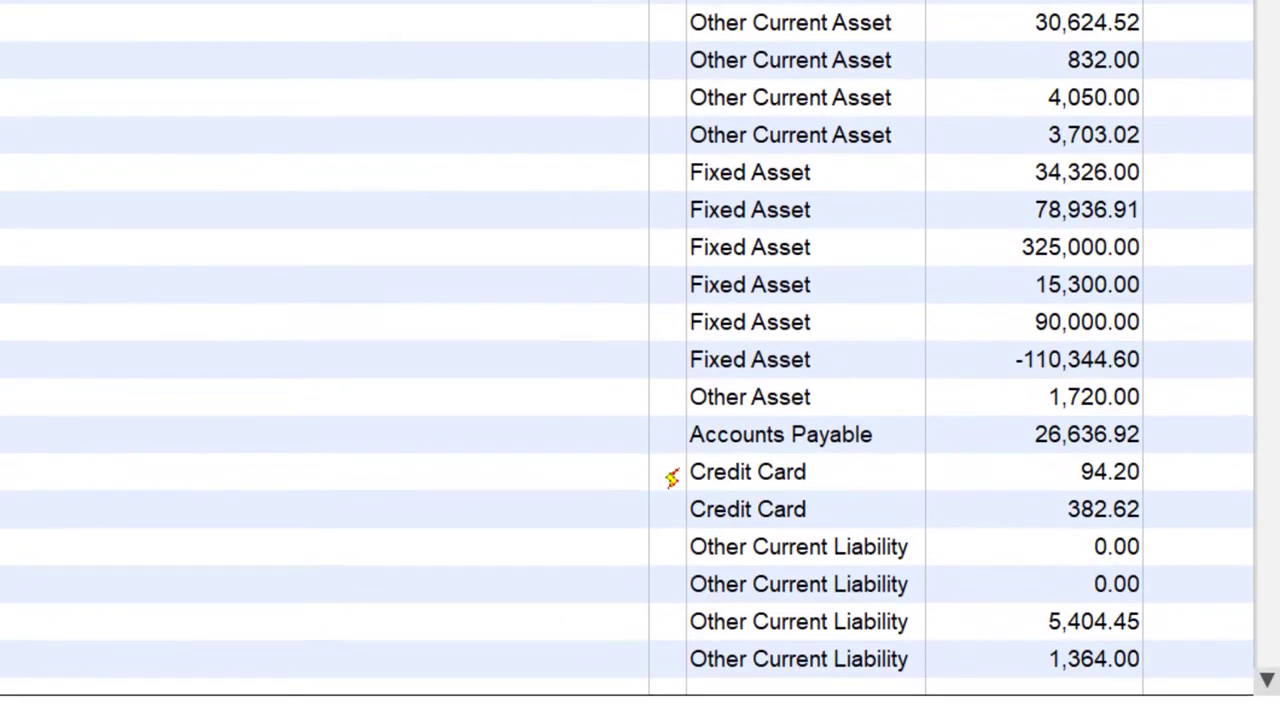
left_click(714, 78)
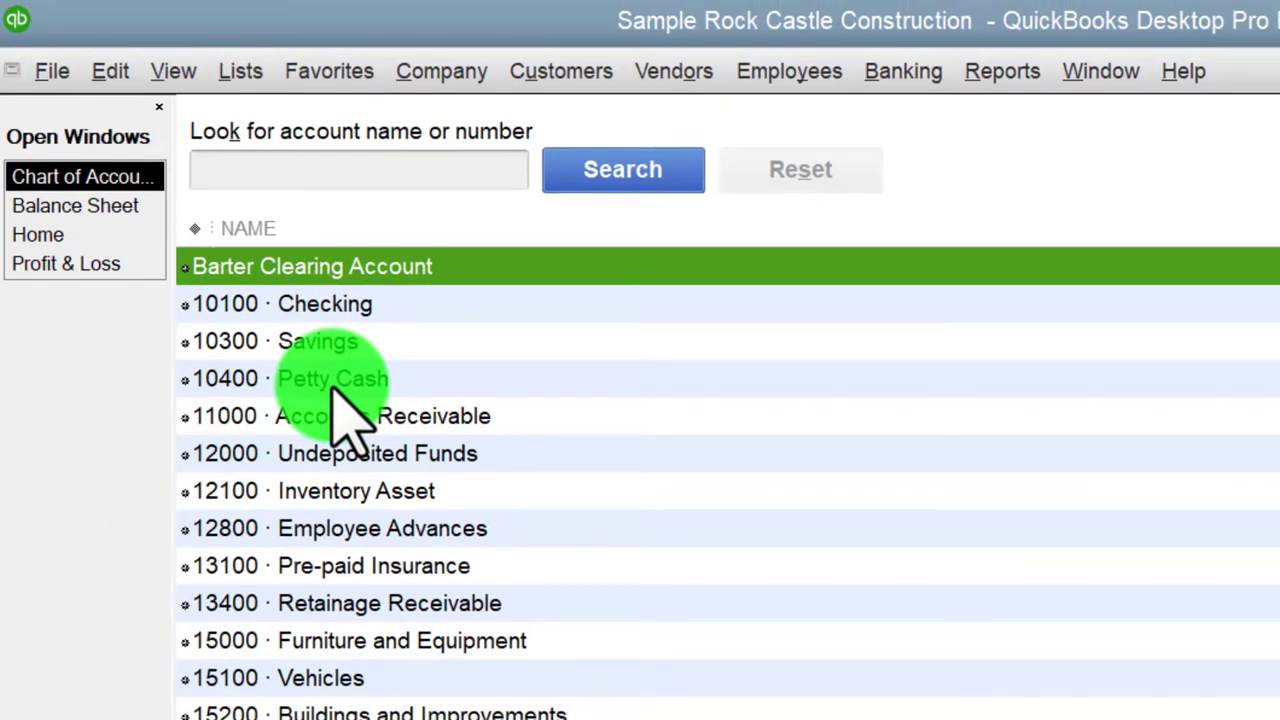
- Open the Trial Balance report from the accountant reports and set its date range to 01/01/2024 through 12/31/2024
left_click(1003, 71)
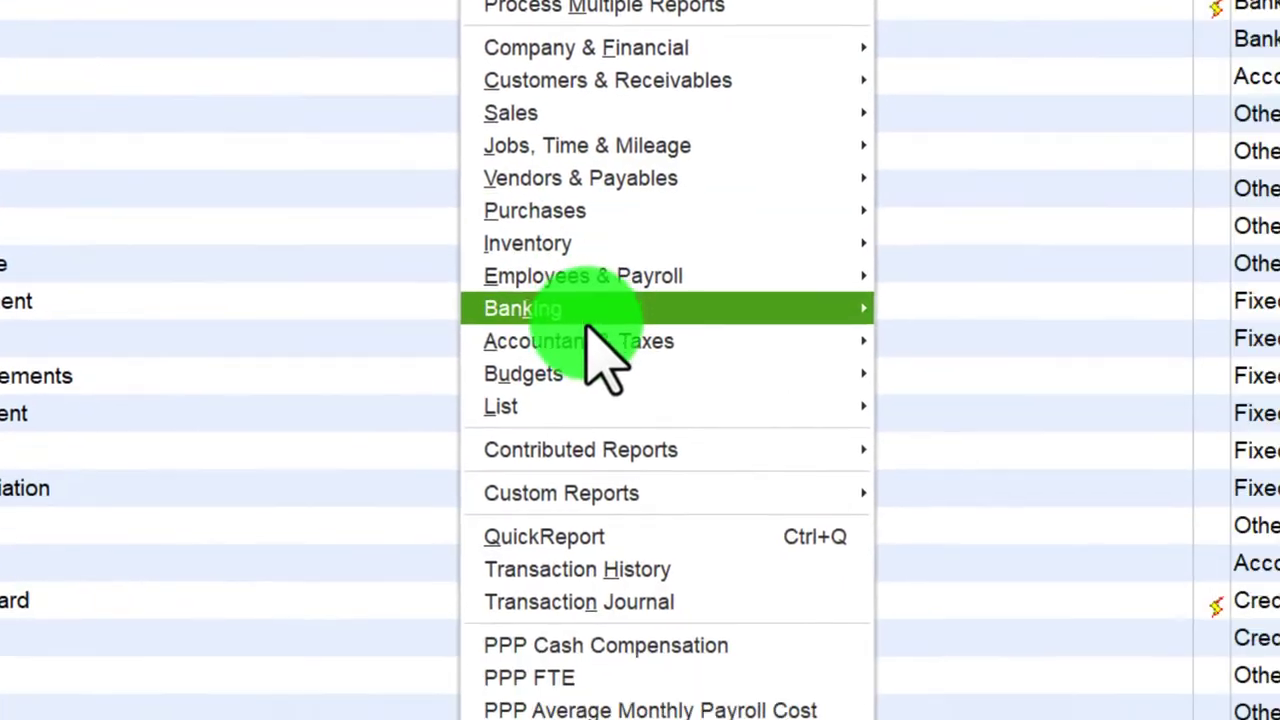
mouse_move(1150, 680)
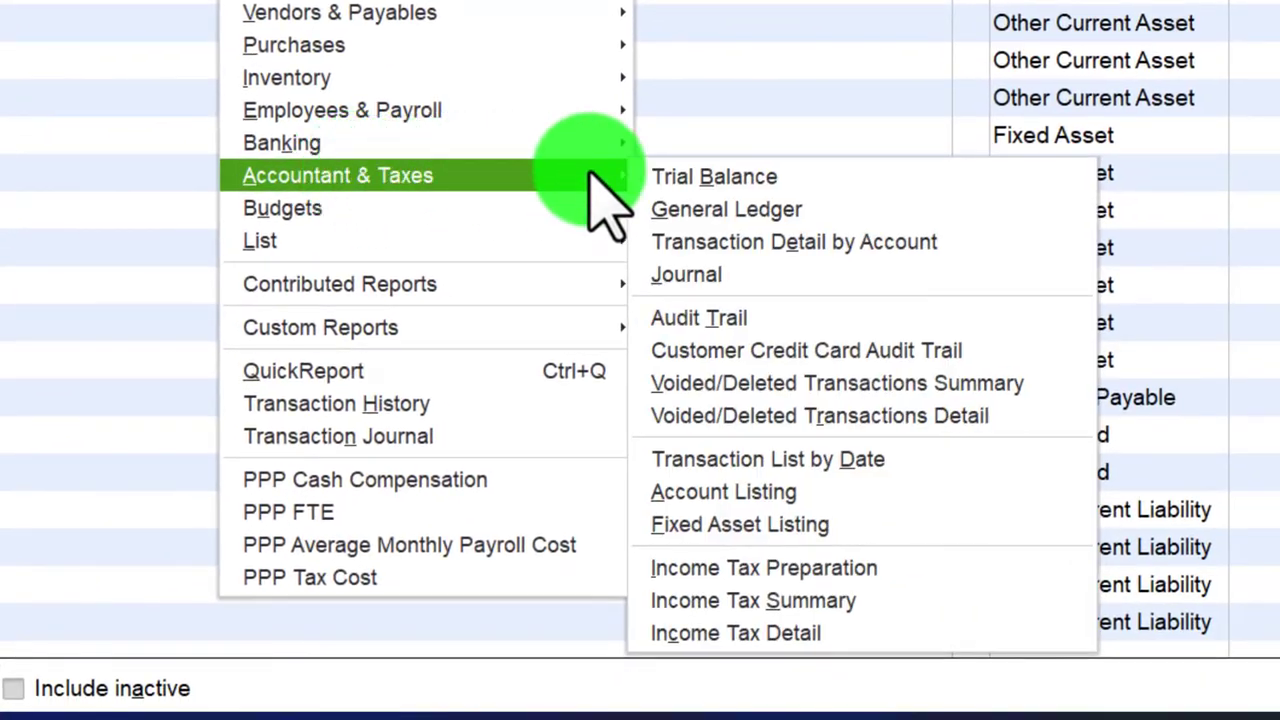
left_click(672, 190)
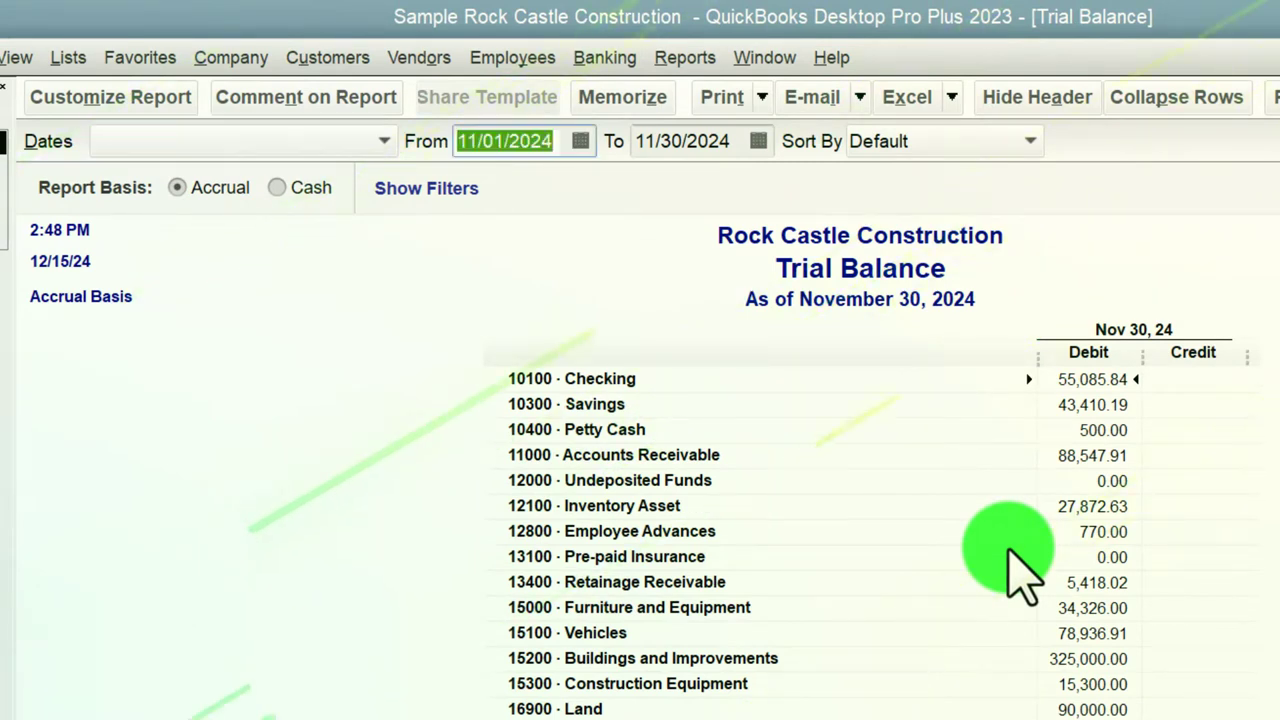
type("1")
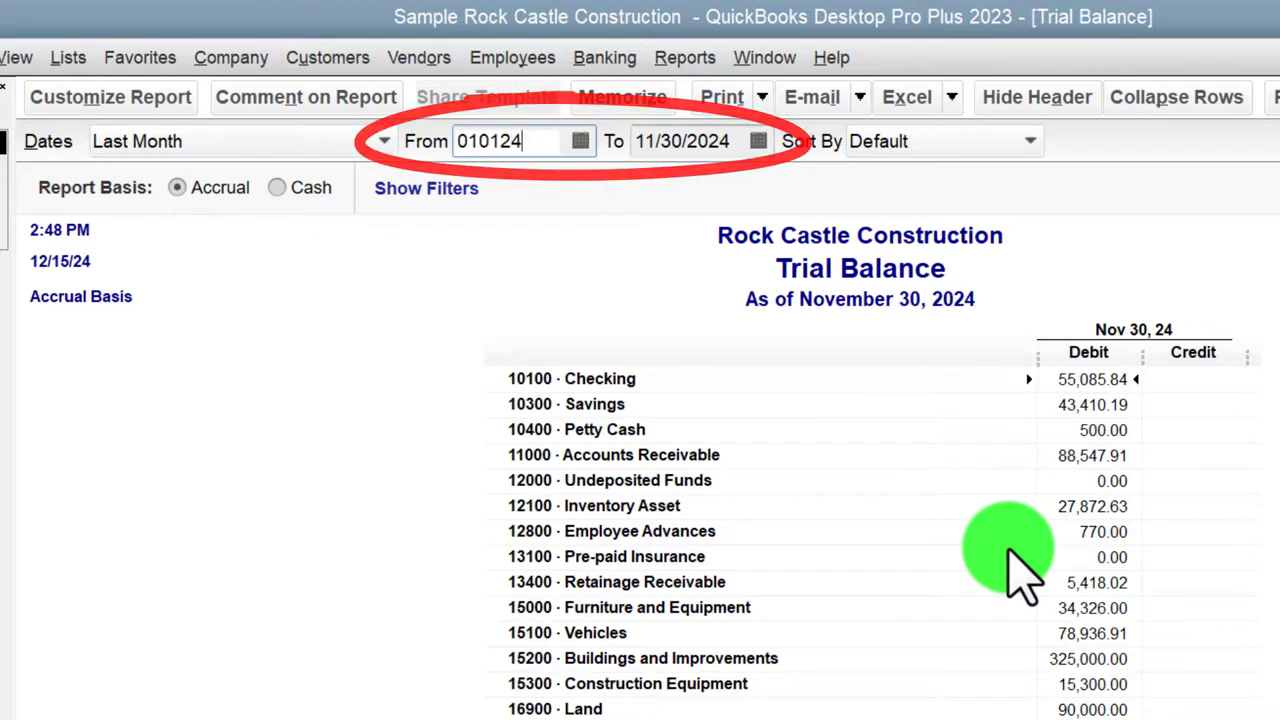
key("Tab")
type("12/31")
key("Tab")
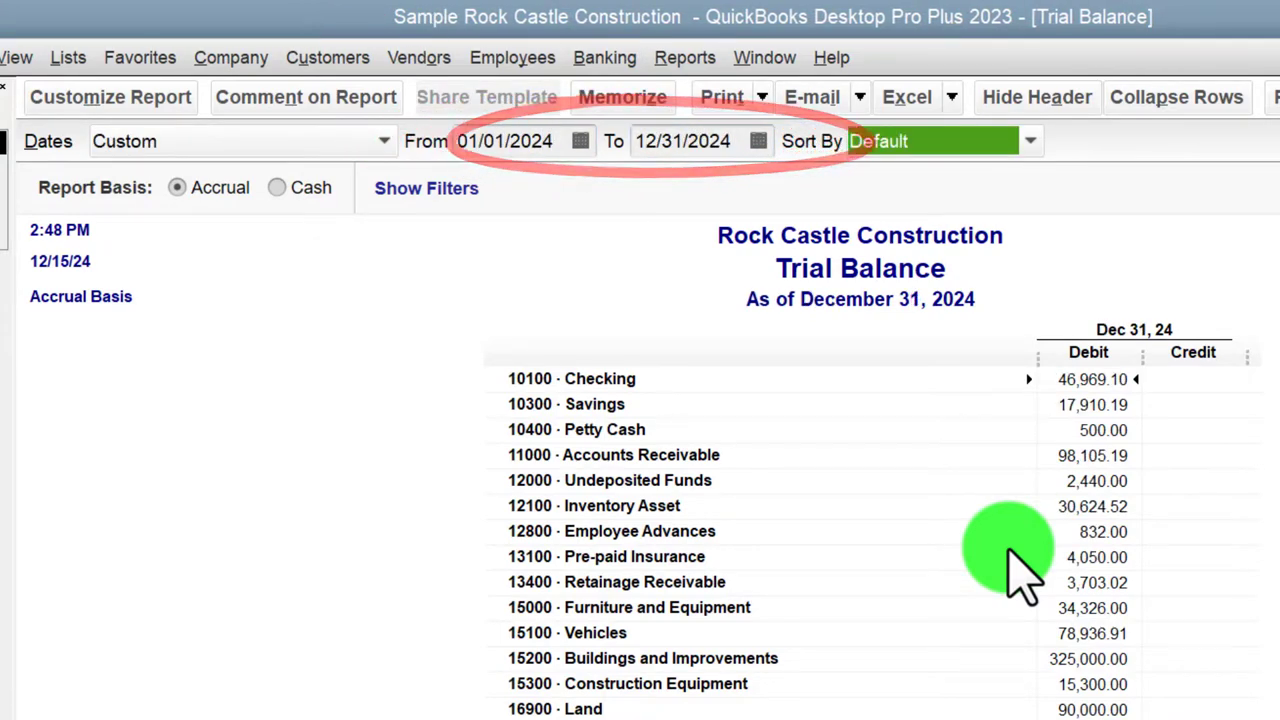
- Customize the Trial Balance report with font size 12, applying the change to all related fonts
left_click(155, 100)
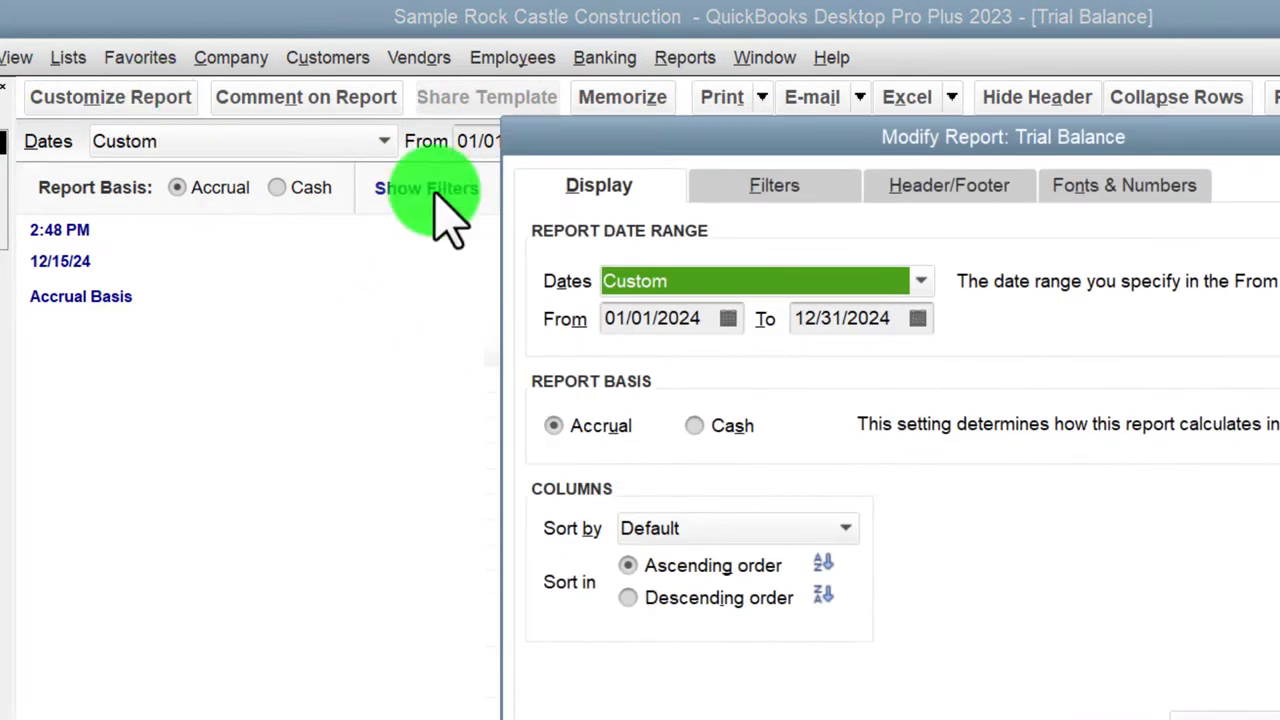
left_click(1115, 192)
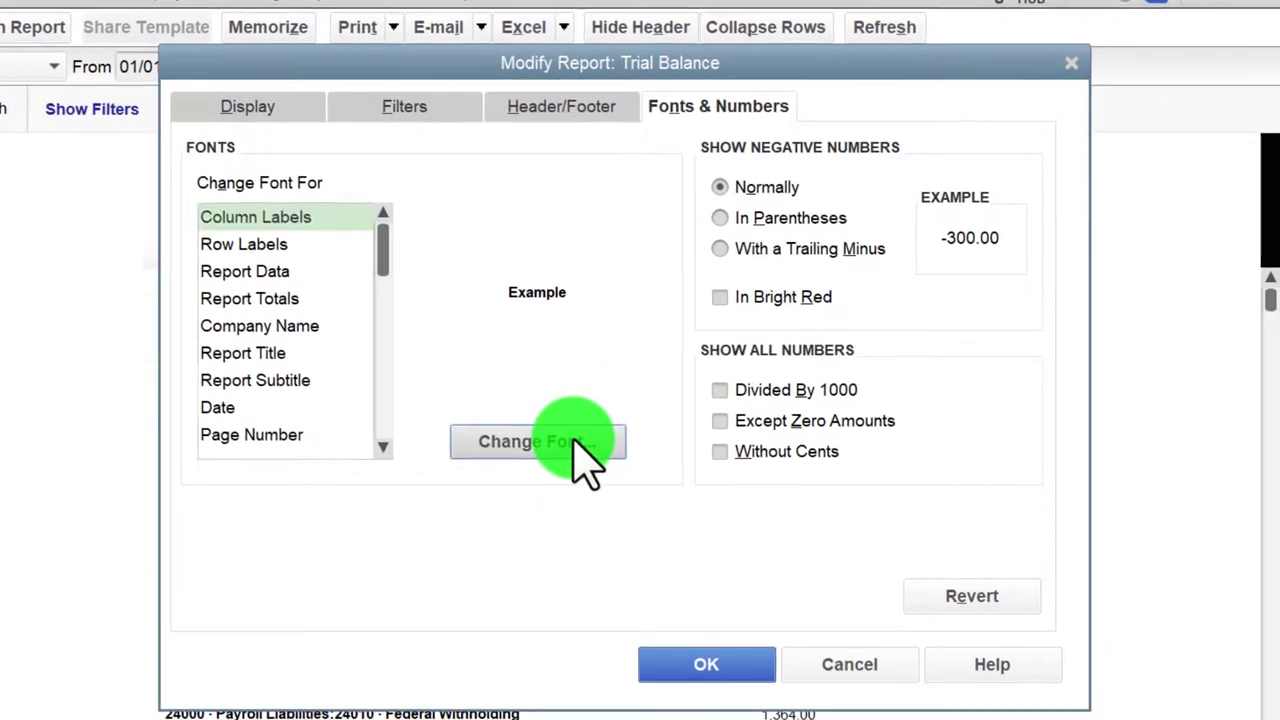
left_click(857, 557)
left_click(556, 369)
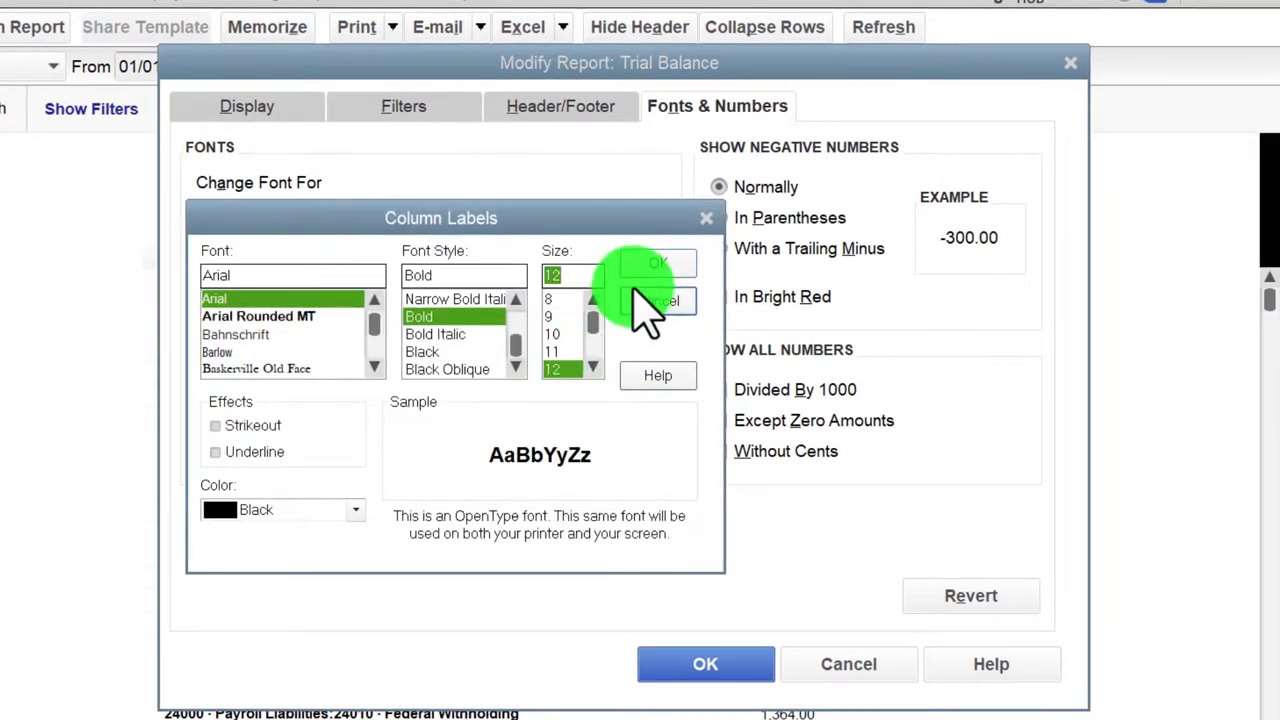
left_click(655, 265)
left_click(344, 230)
left_click(509, 430)
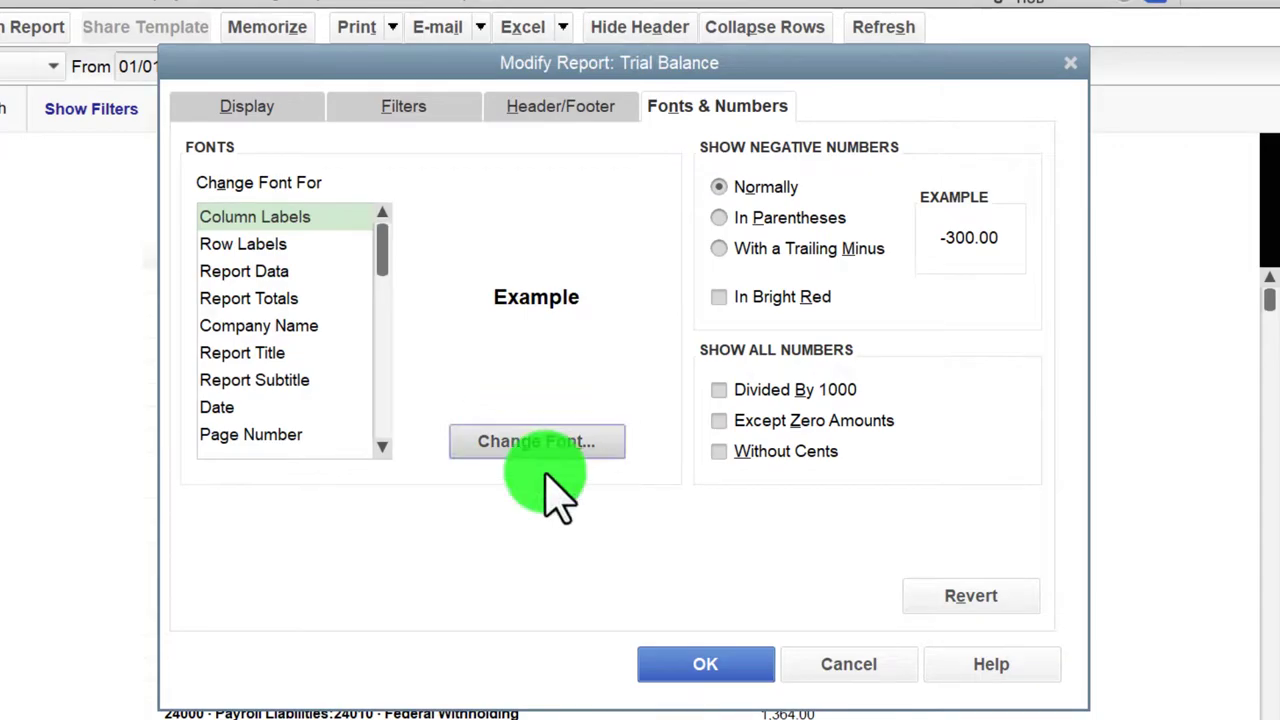
left_click(690, 665)
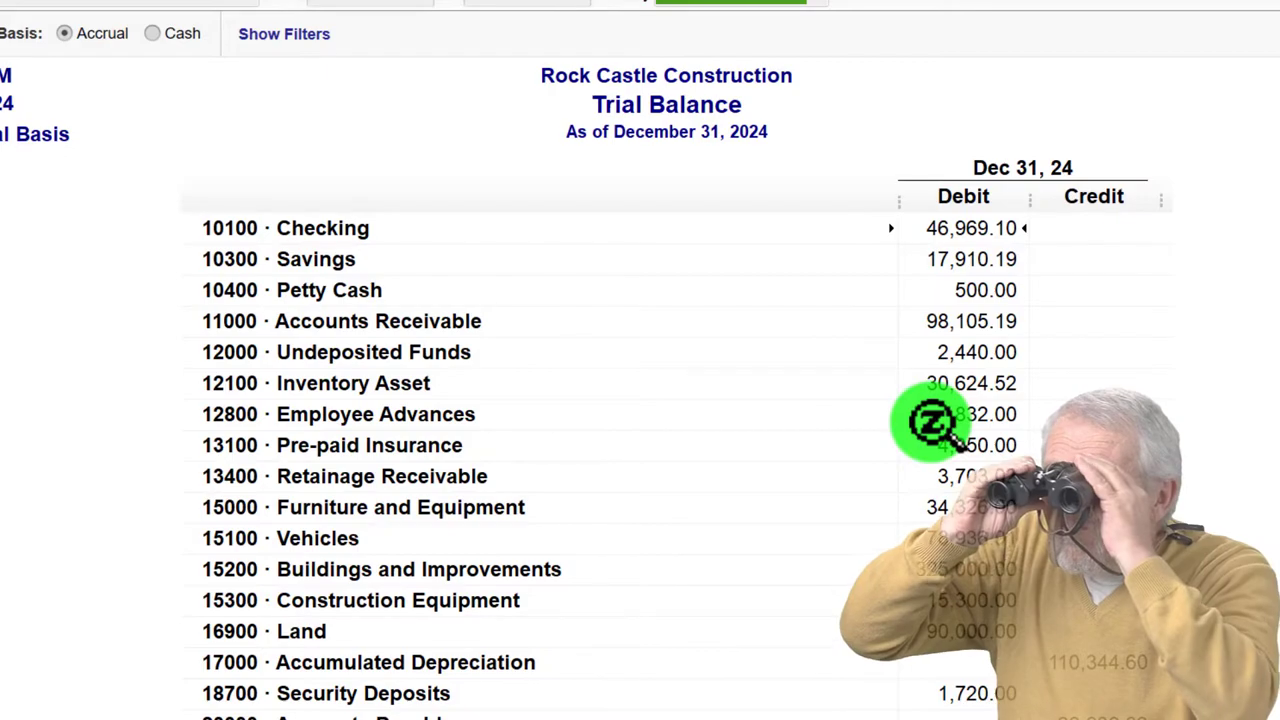
- Look through the accounts in the Trial Balance and return to the open Balance Sheet report
scroll(930, 422, "down", 20)
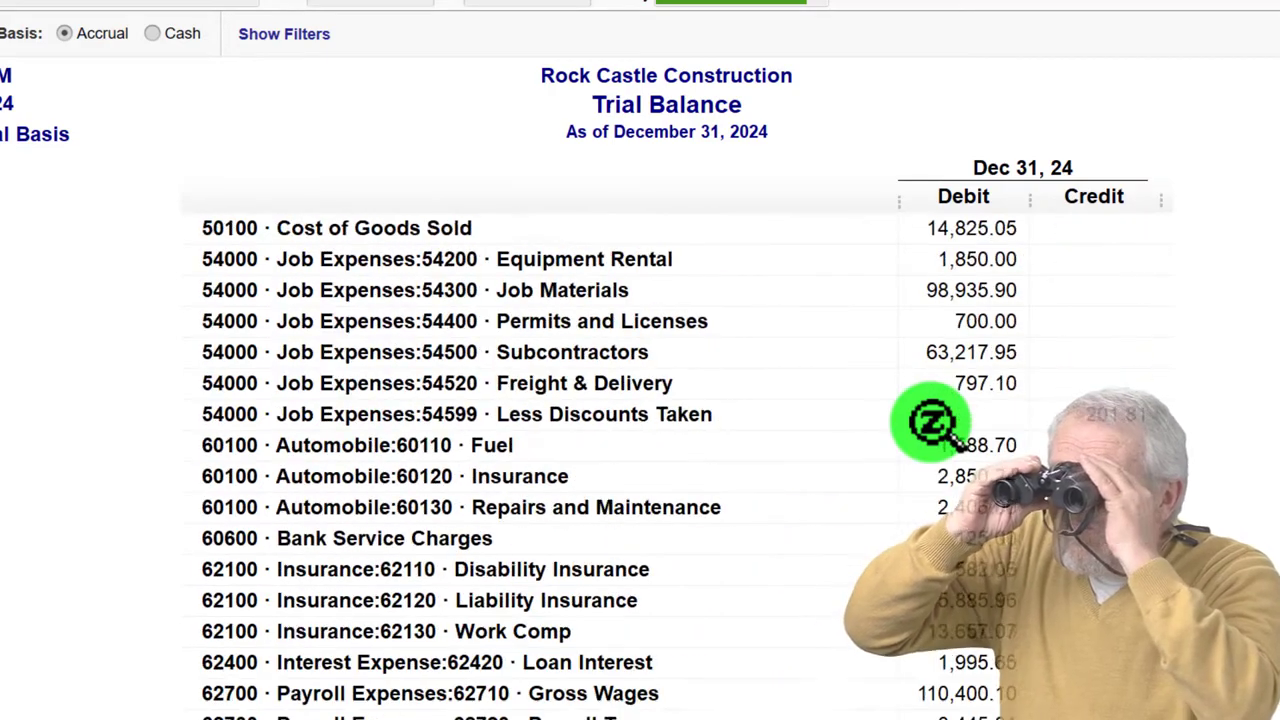
scroll(930, 422, "down", 3)
scroll(930, 422, "up", 20)
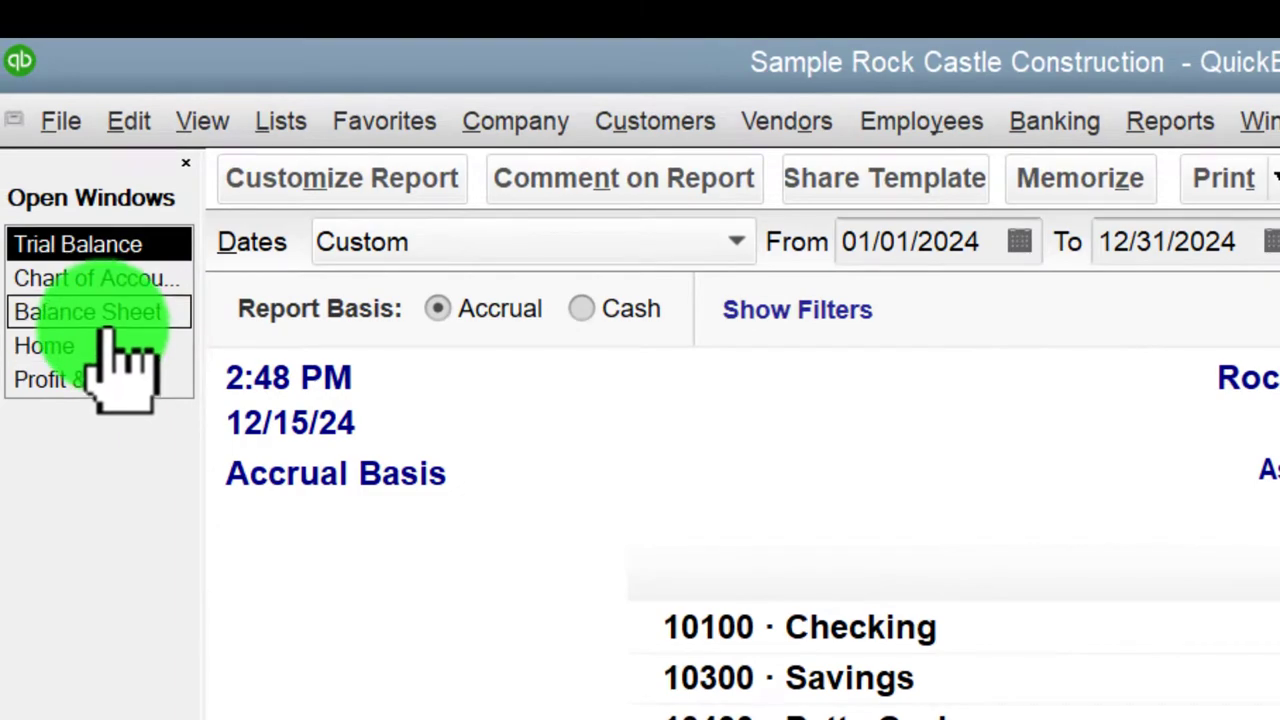
left_click(110, 312)
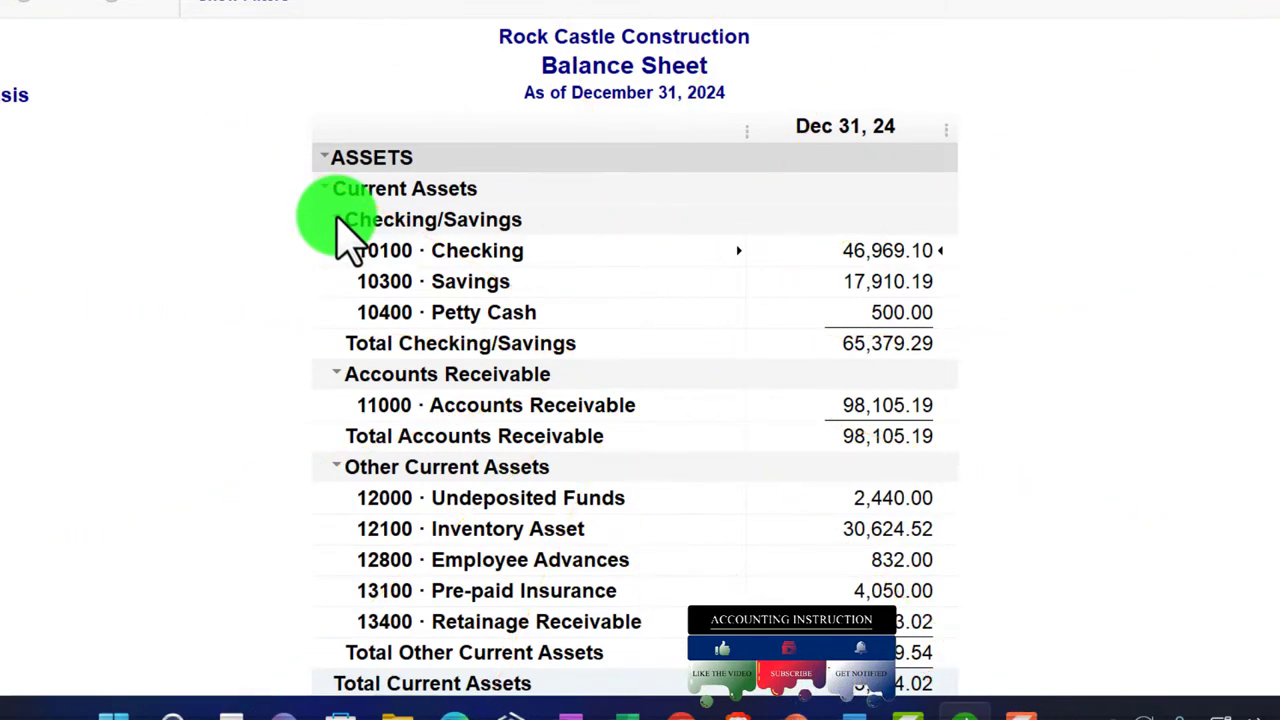
- Collapse the Checking/Savings, Accounts Receivable, Other Current Assets, Fixed Assets and Other Assets groups on the Balance Sheet
left_click(337, 219)
left_click(337, 250)
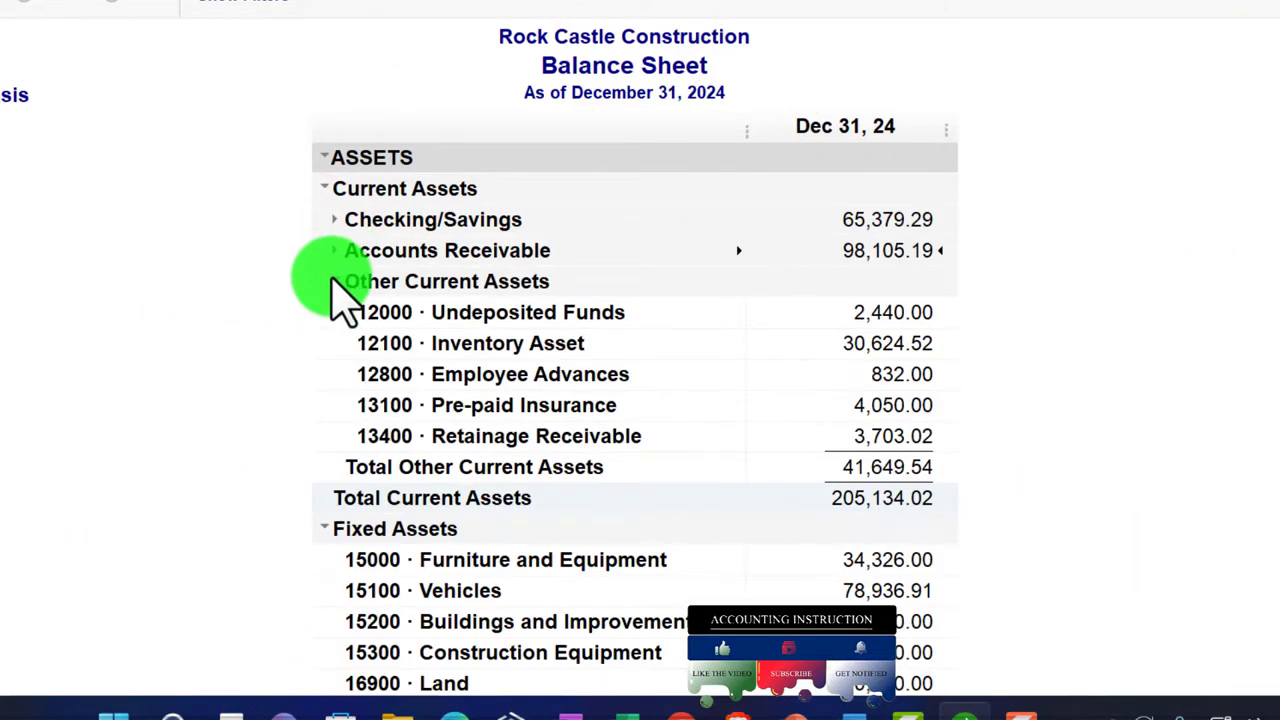
left_click(337, 281)
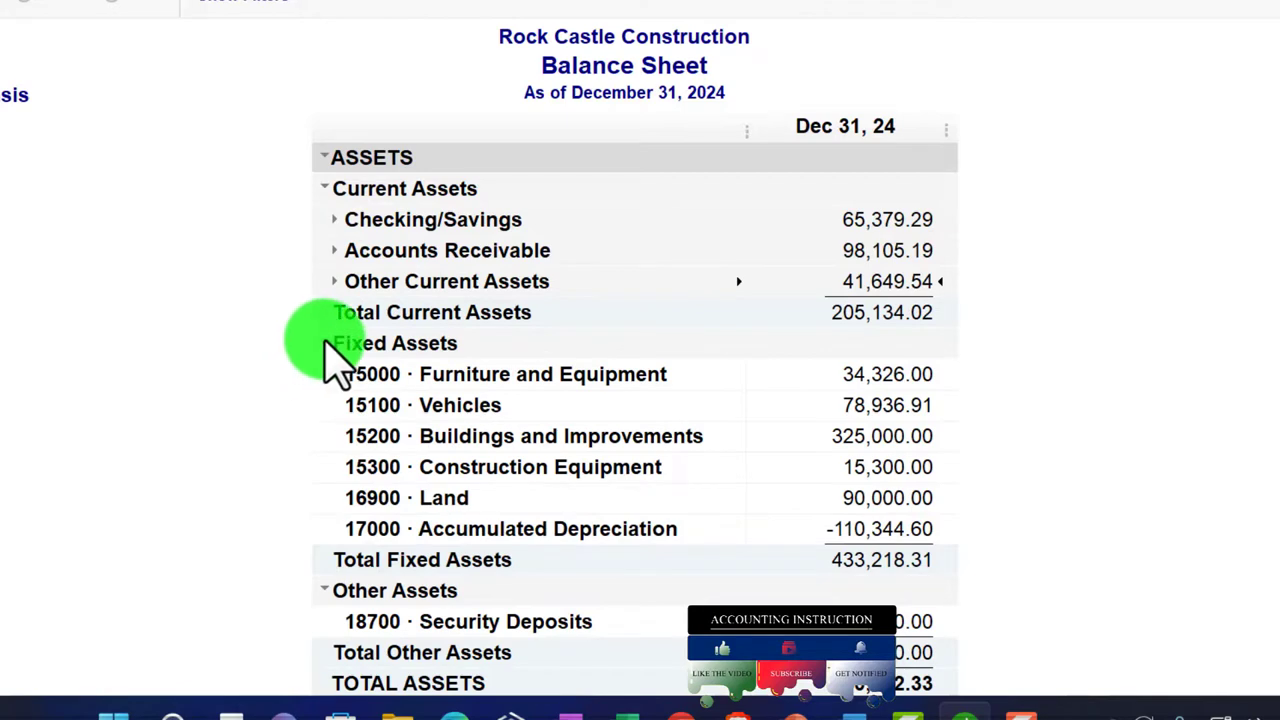
left_click(325, 342)
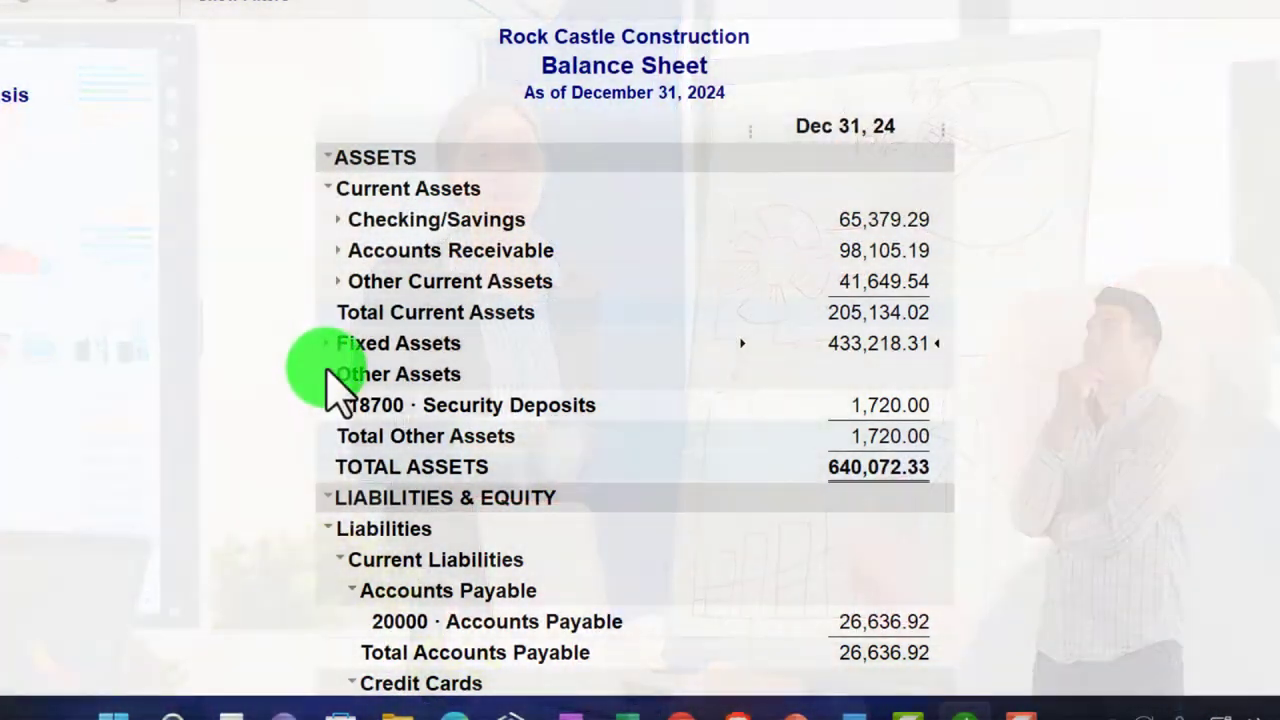
left_click(327, 374)
- Collapse the Accounts Payable, Credit Cards, Payroll Liabilities, Long Term Liabilities and Equity groups on the Balance Sheet
scroll(215, 390, "down", 2)
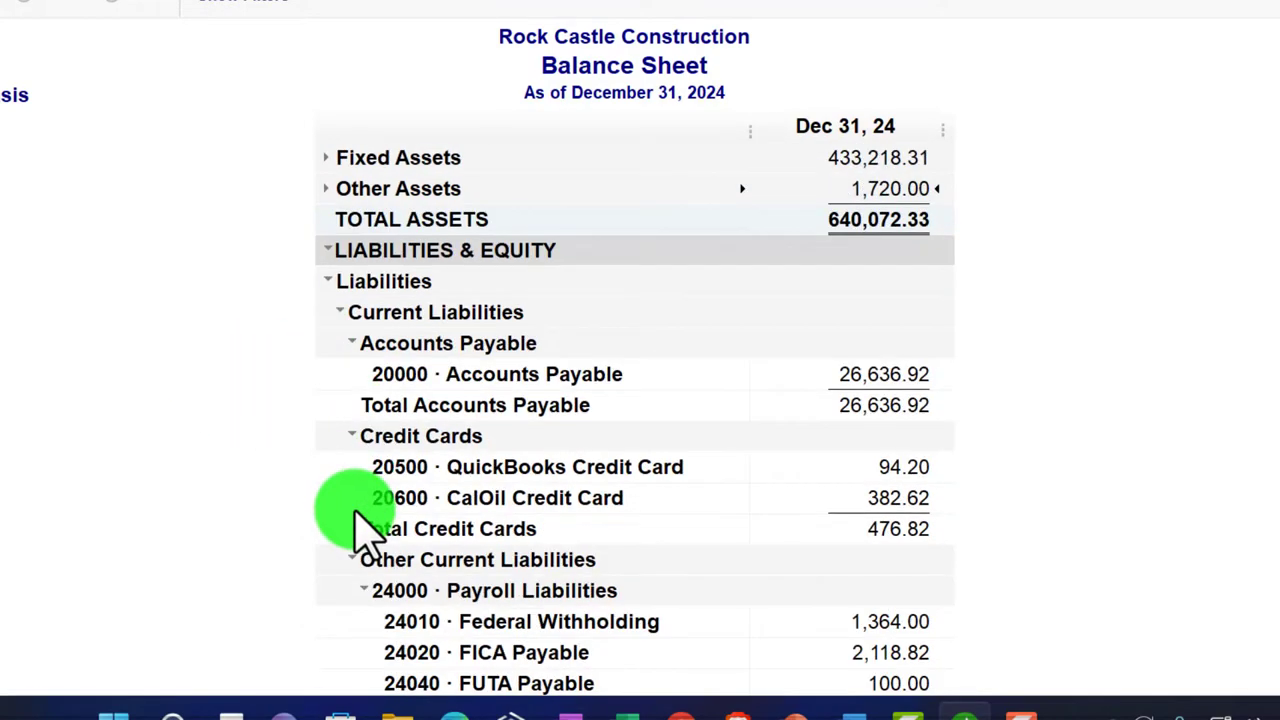
left_click(352, 343)
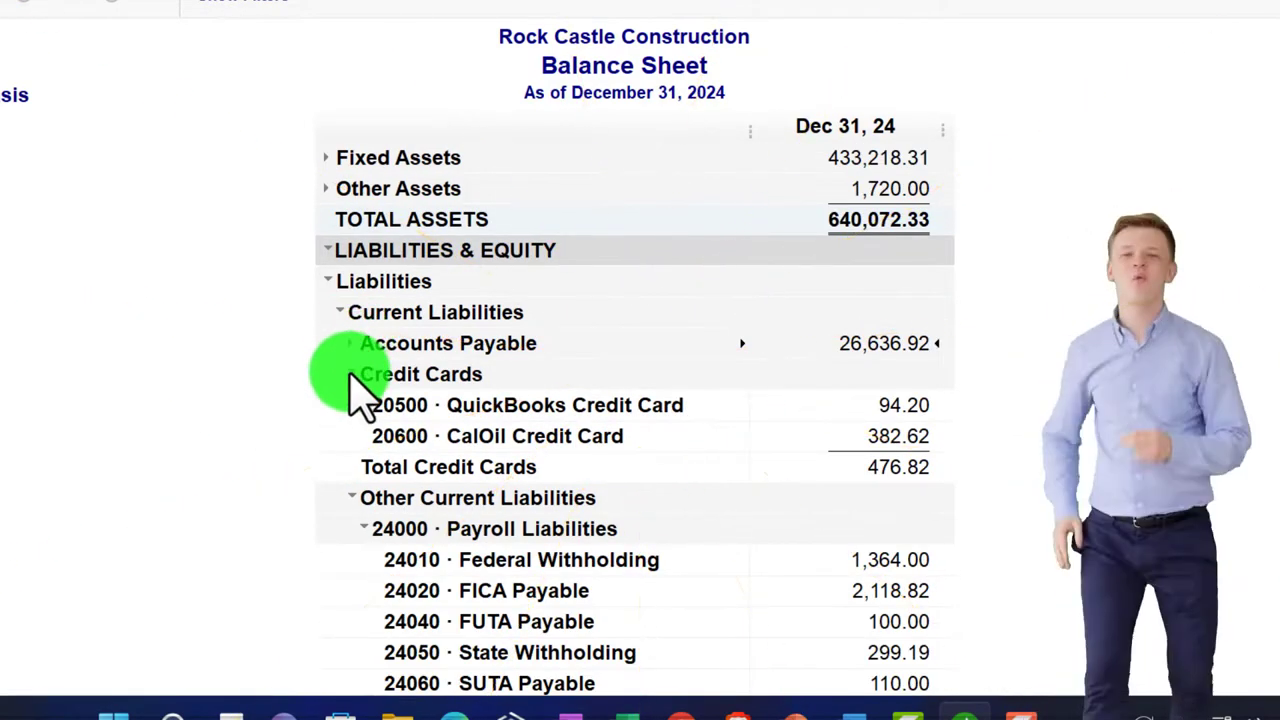
left_click(352, 374)
left_click(363, 436)
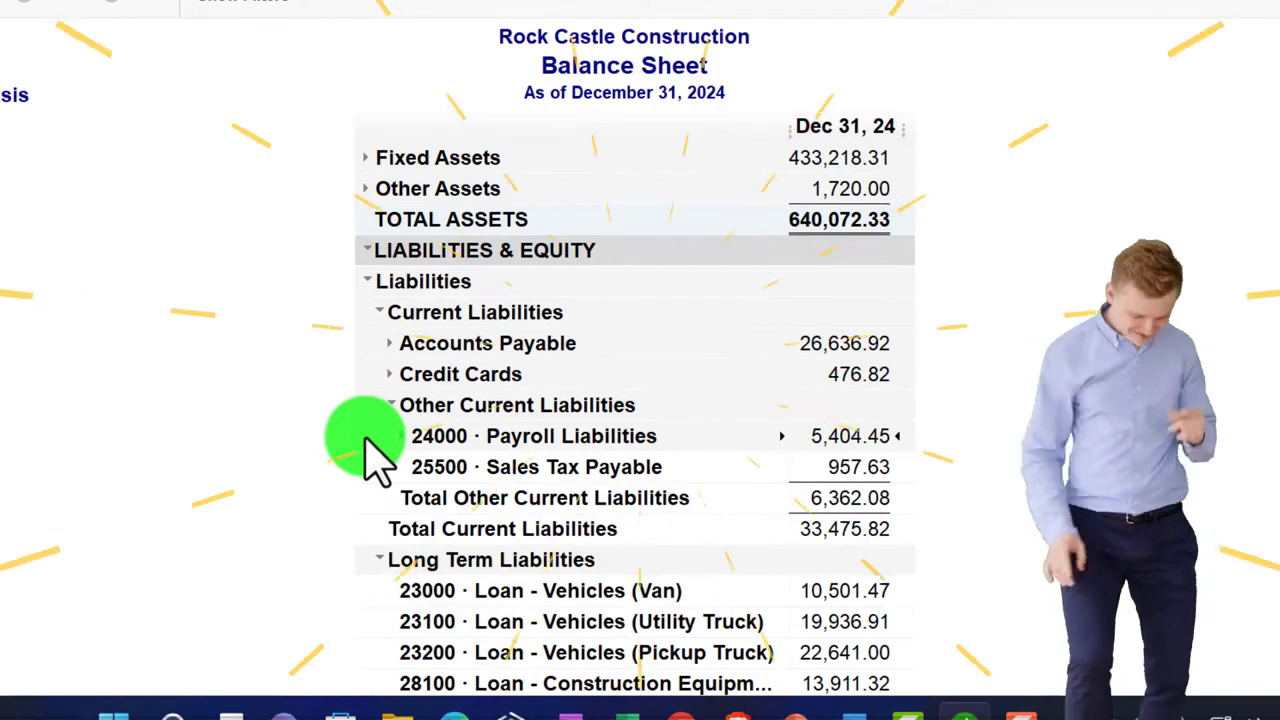
left_click(403, 436)
scroll(320, 440, "down", 1)
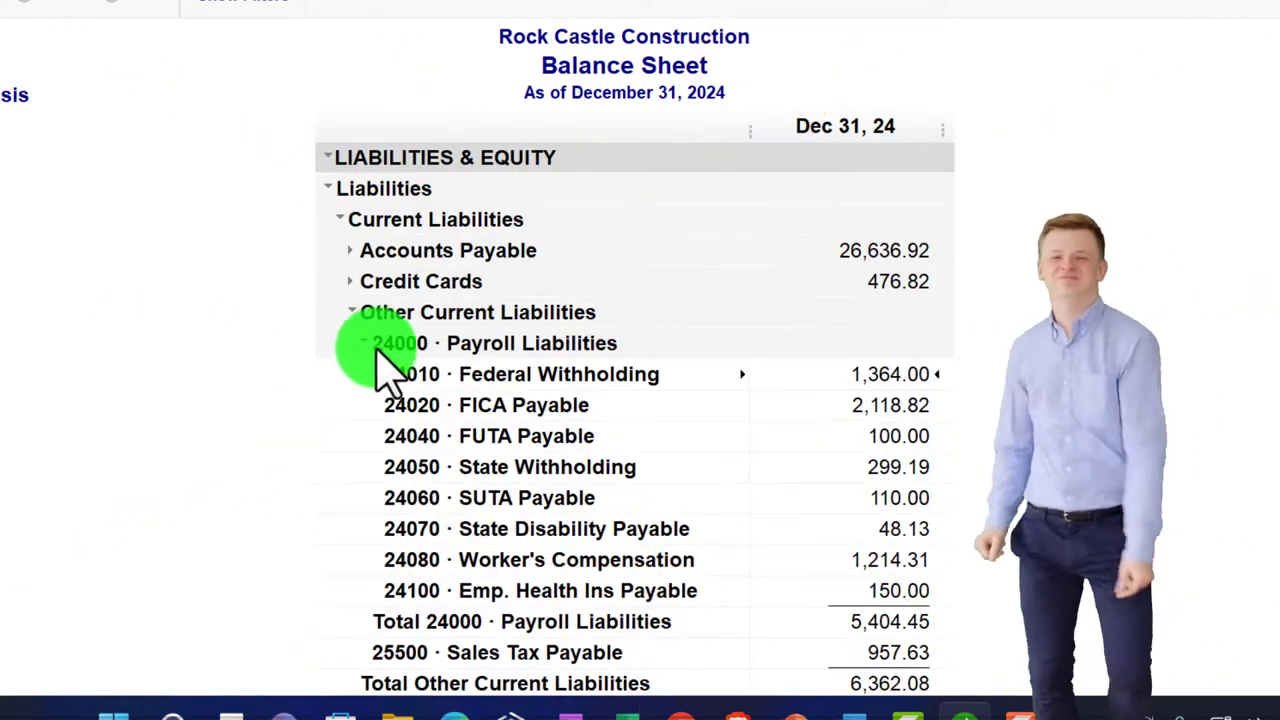
left_click(362, 343)
scroll(345, 410, "down", 1)
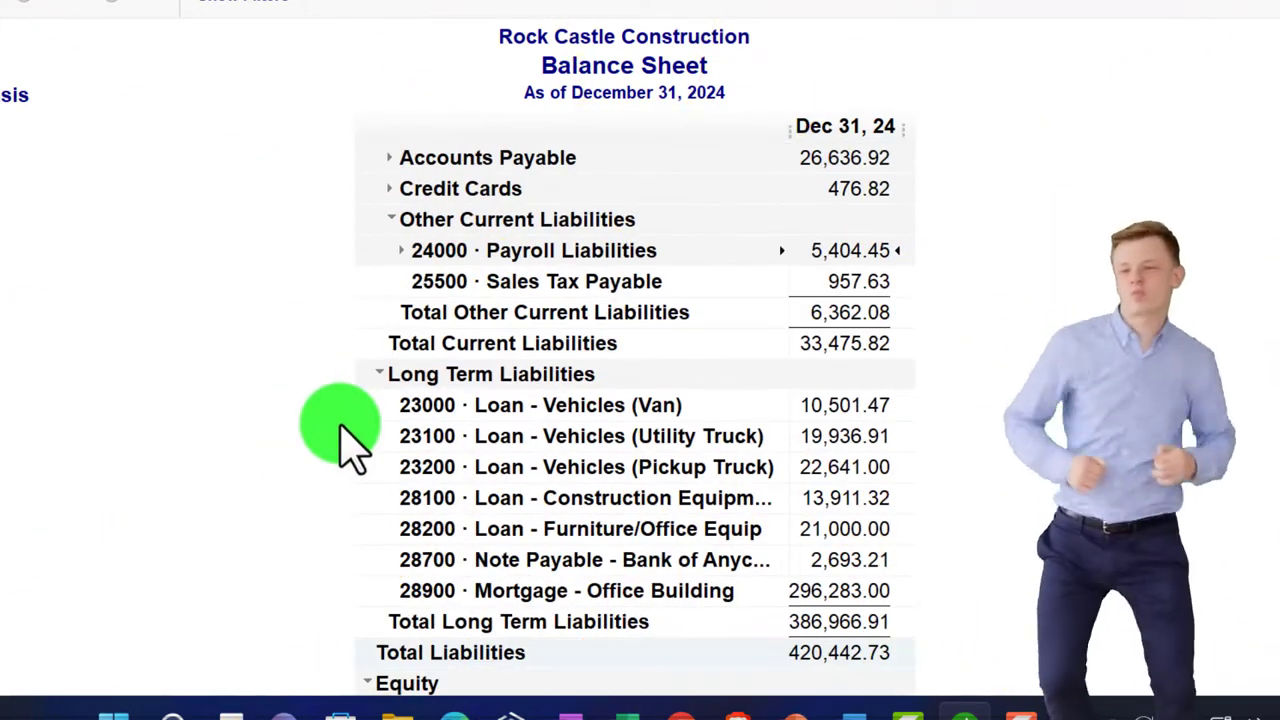
left_click(378, 374)
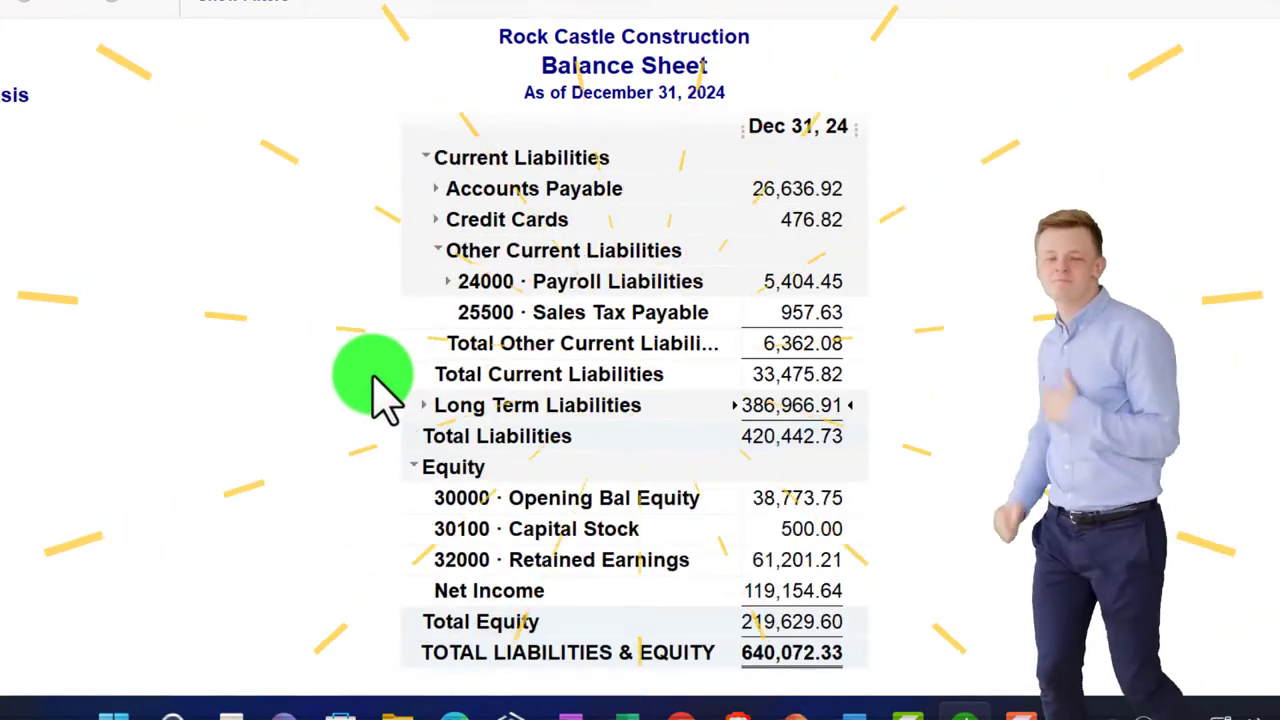
left_click(418, 466)
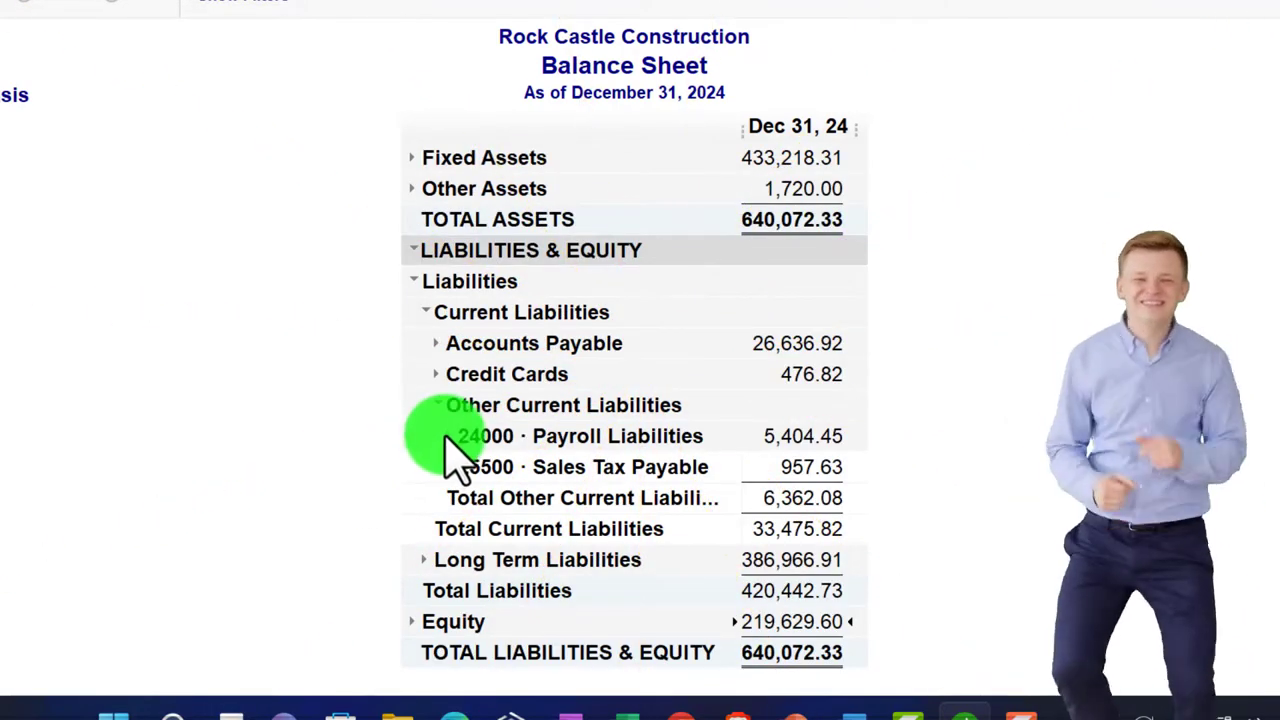
- Collapse Current Liabilities, the whole Liabilities group and finally the Liabilities & Equity section into a single line
left_click(447, 440)
left_click(403, 440)
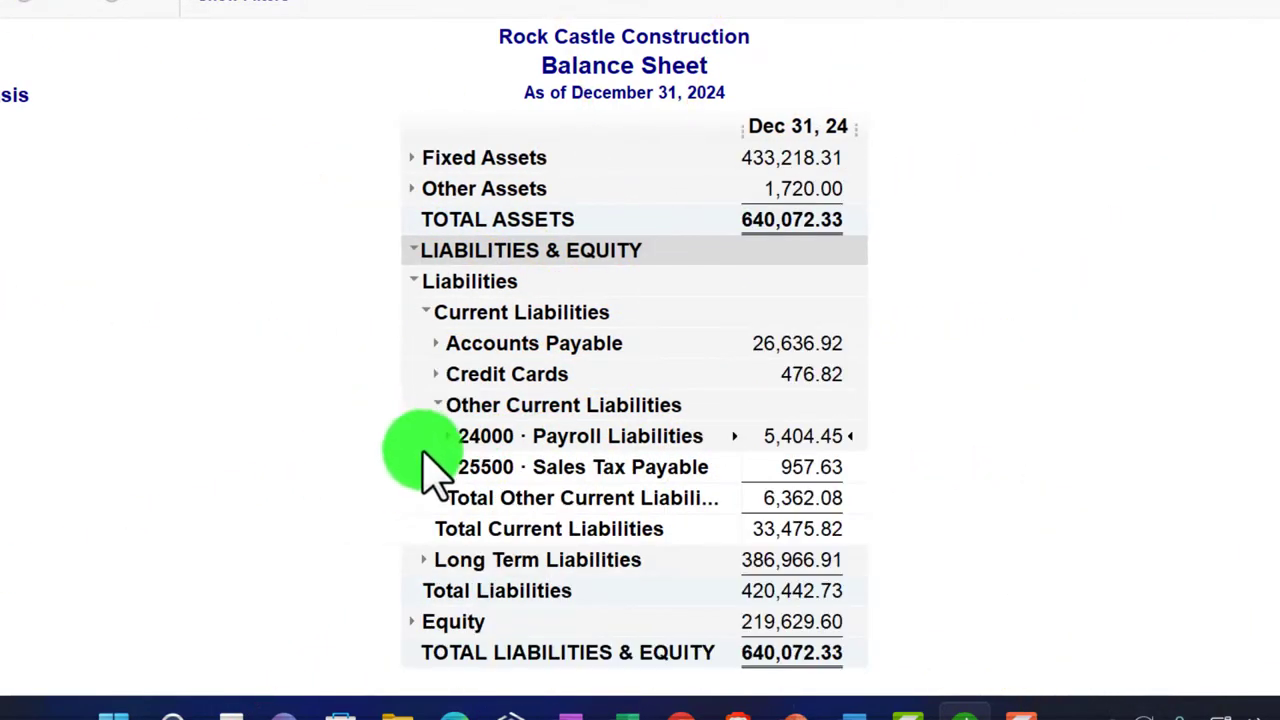
left_click(438, 405)
left_click(441, 405)
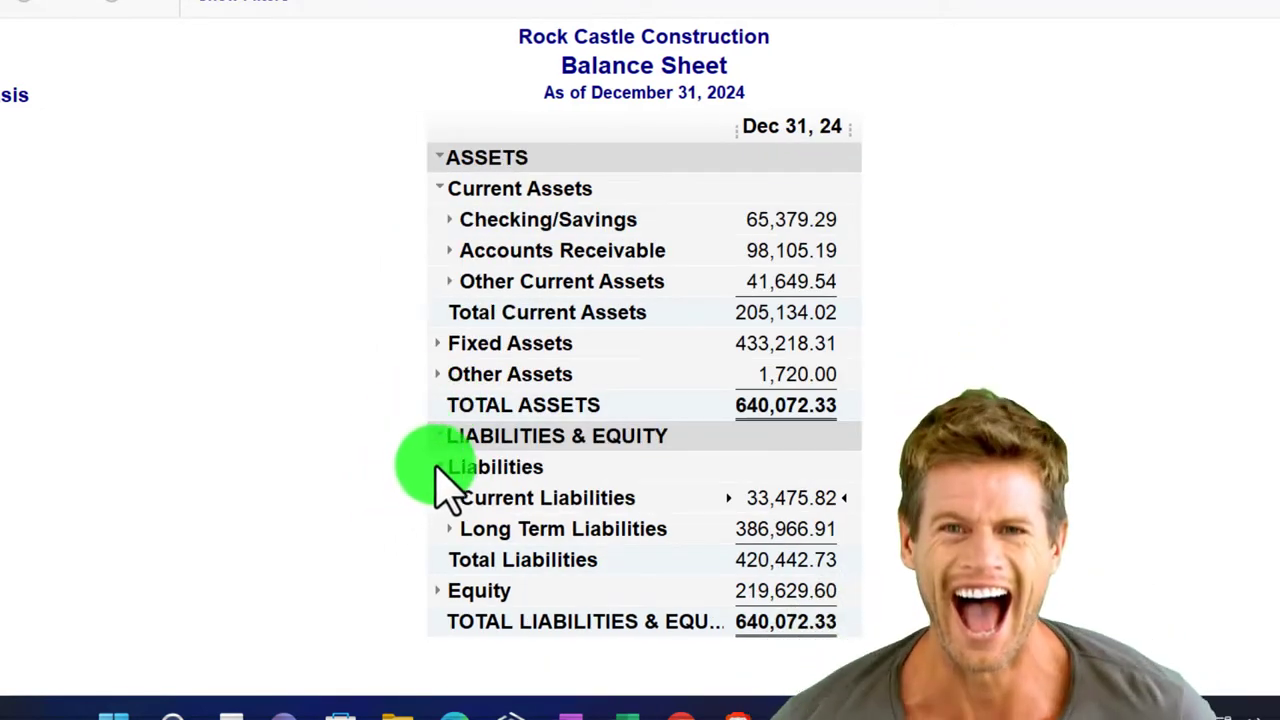
left_click(440, 466)
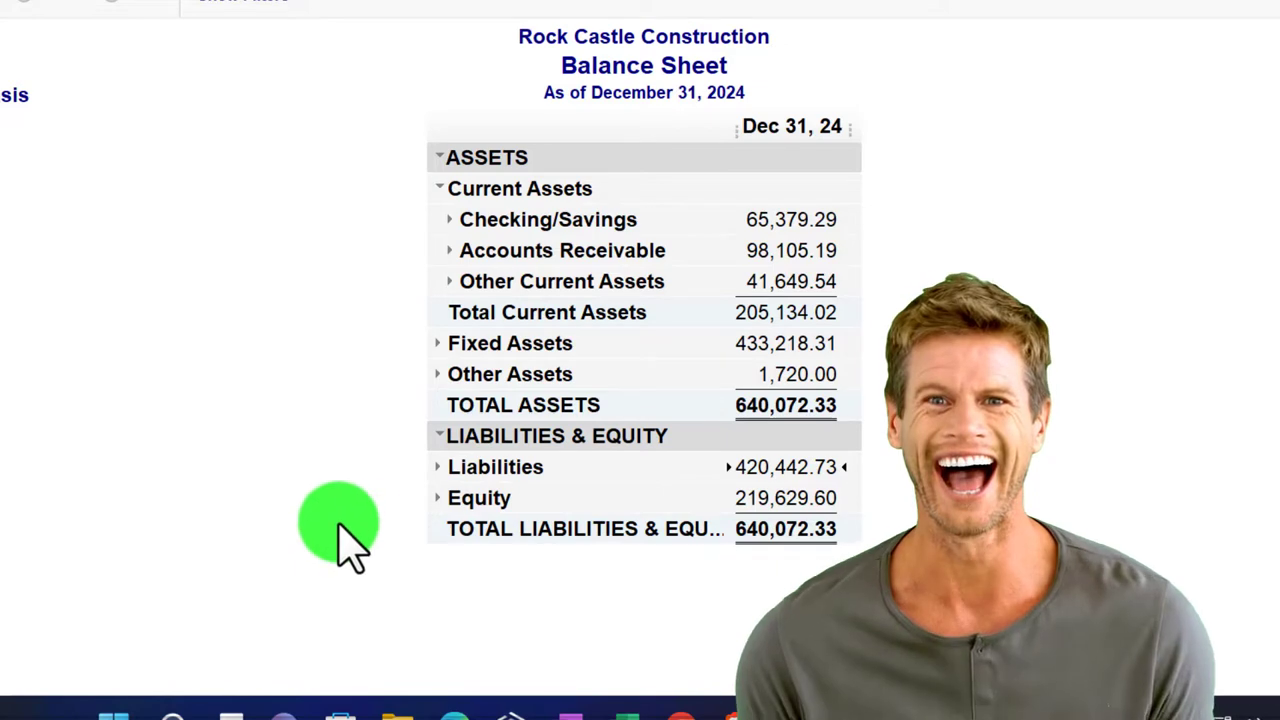
left_click(441, 436)
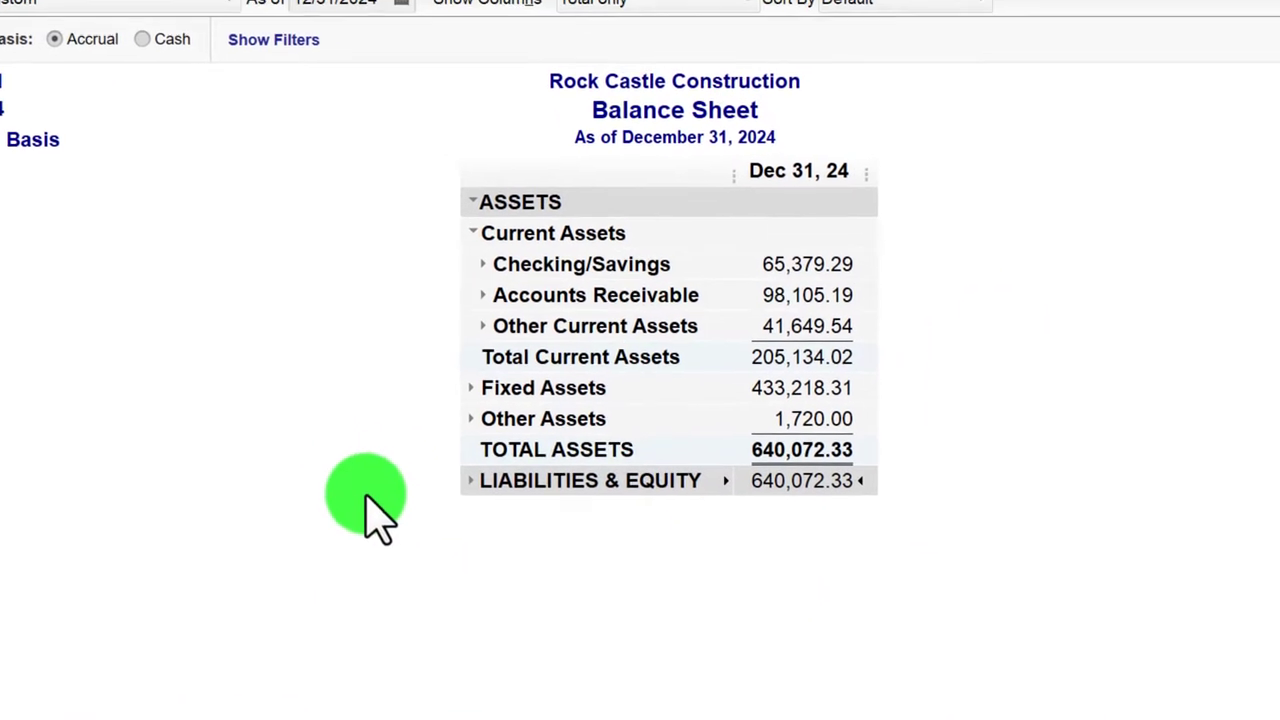
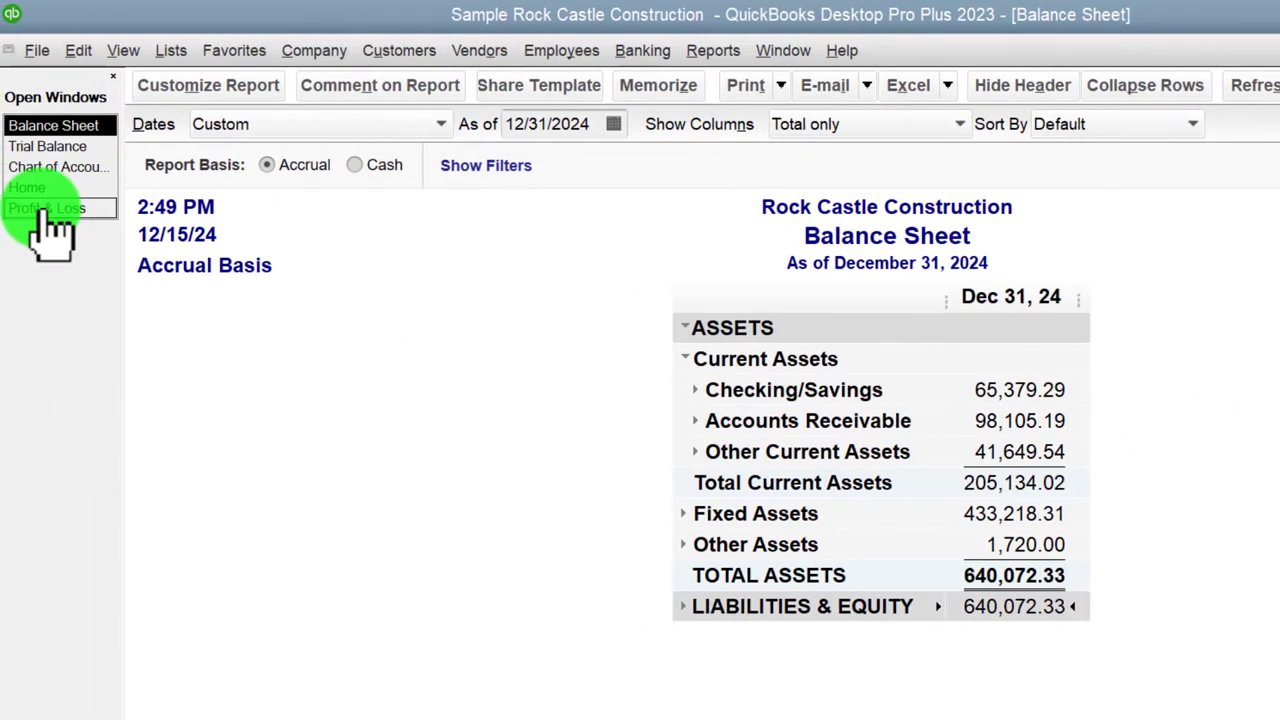
- View the Profit & Loss report, return to the Balance Sheet and collapse its assets into a single line
left_click(47, 208)
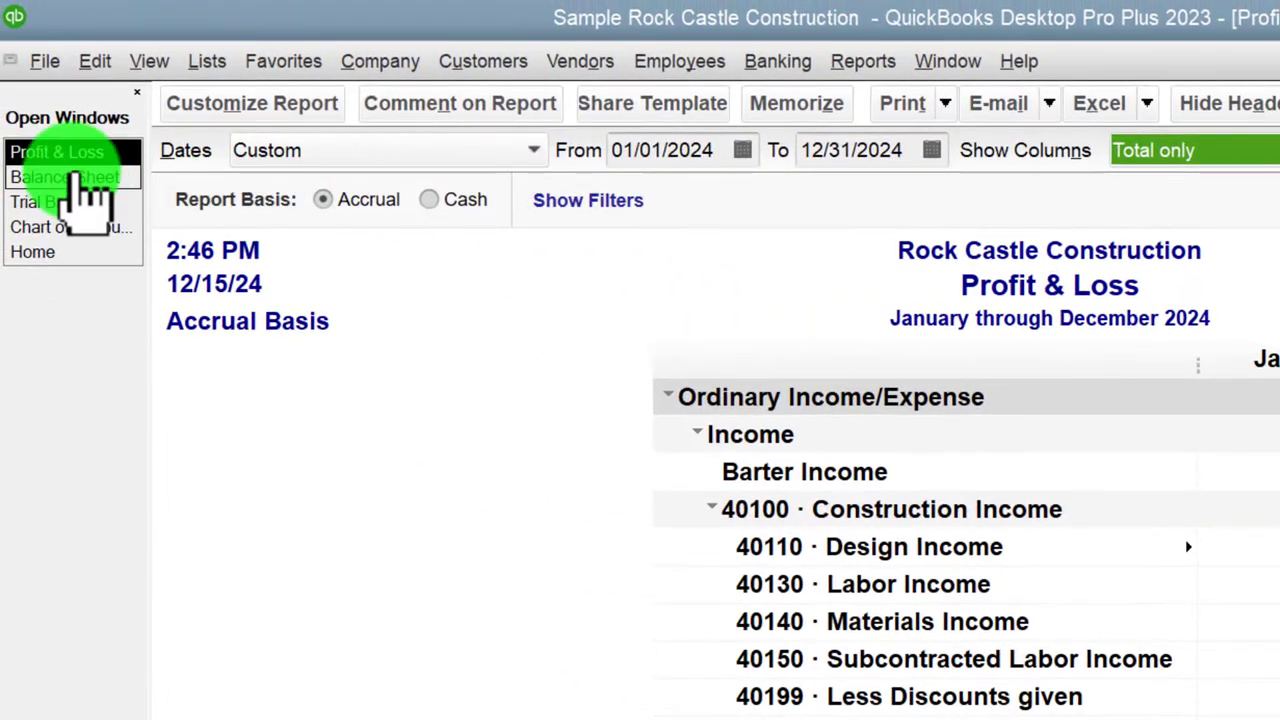
left_click(76, 177)
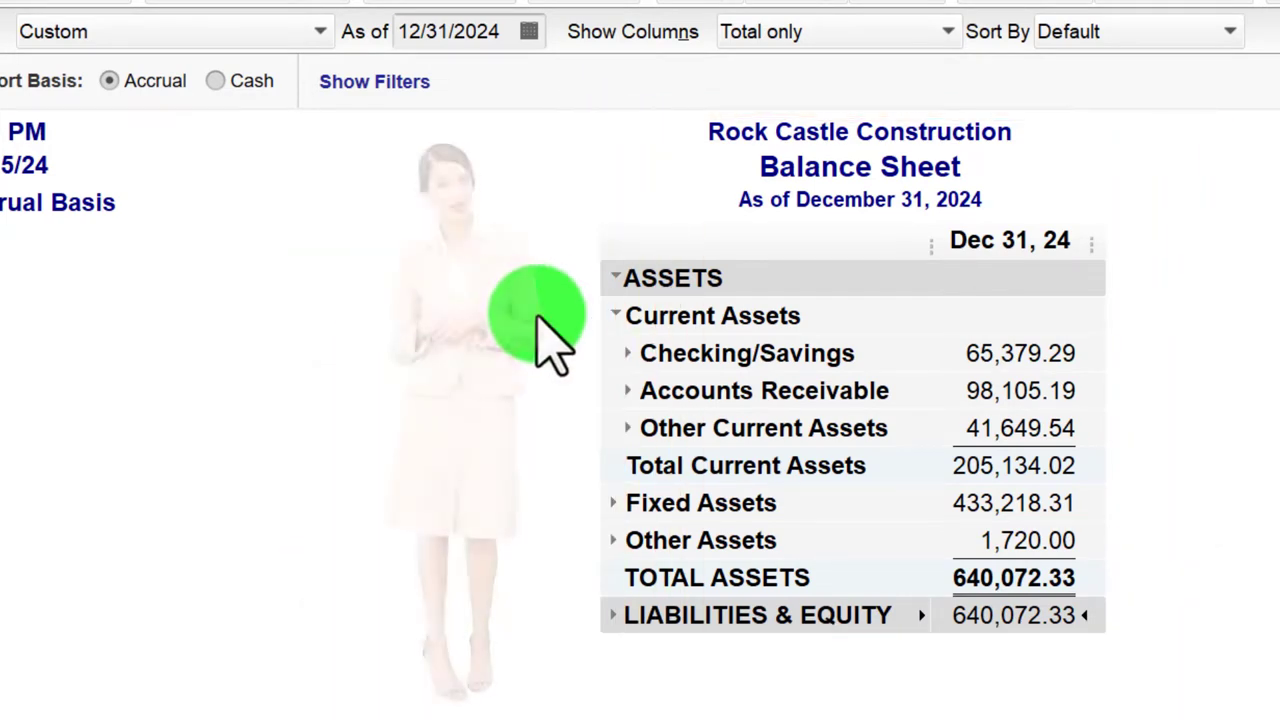
left_click(617, 316)
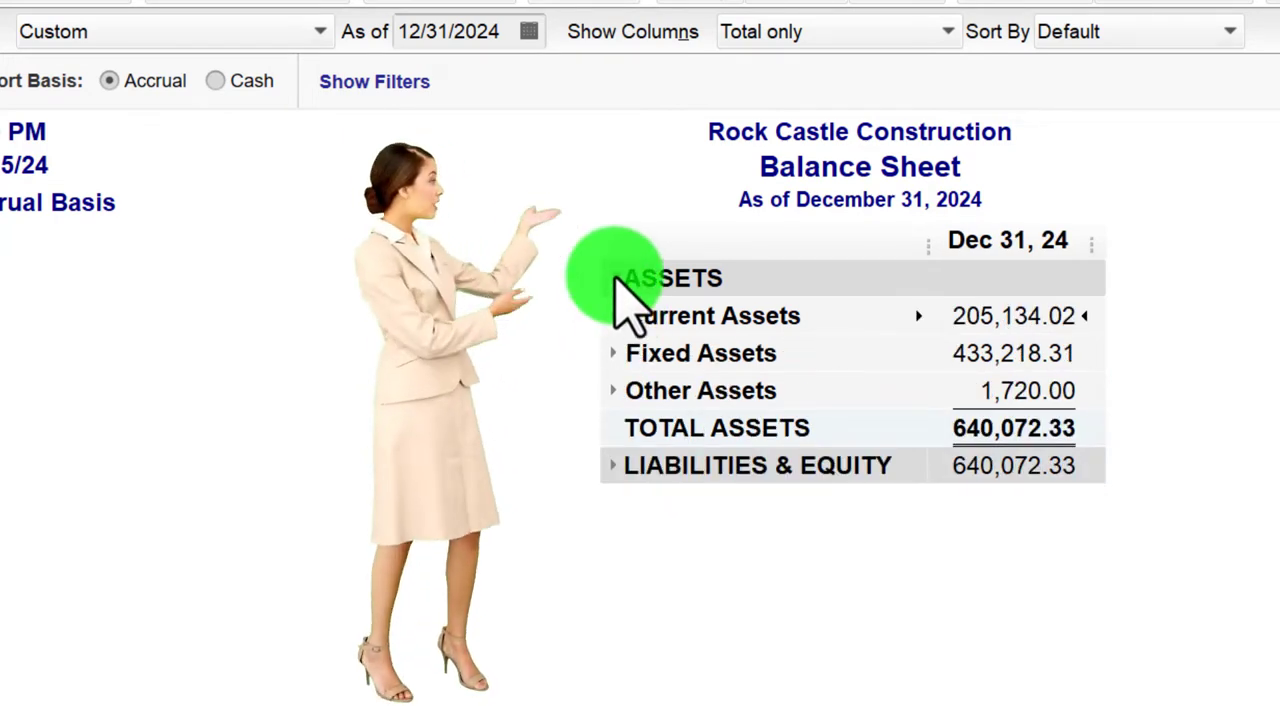
left_click(614, 279)
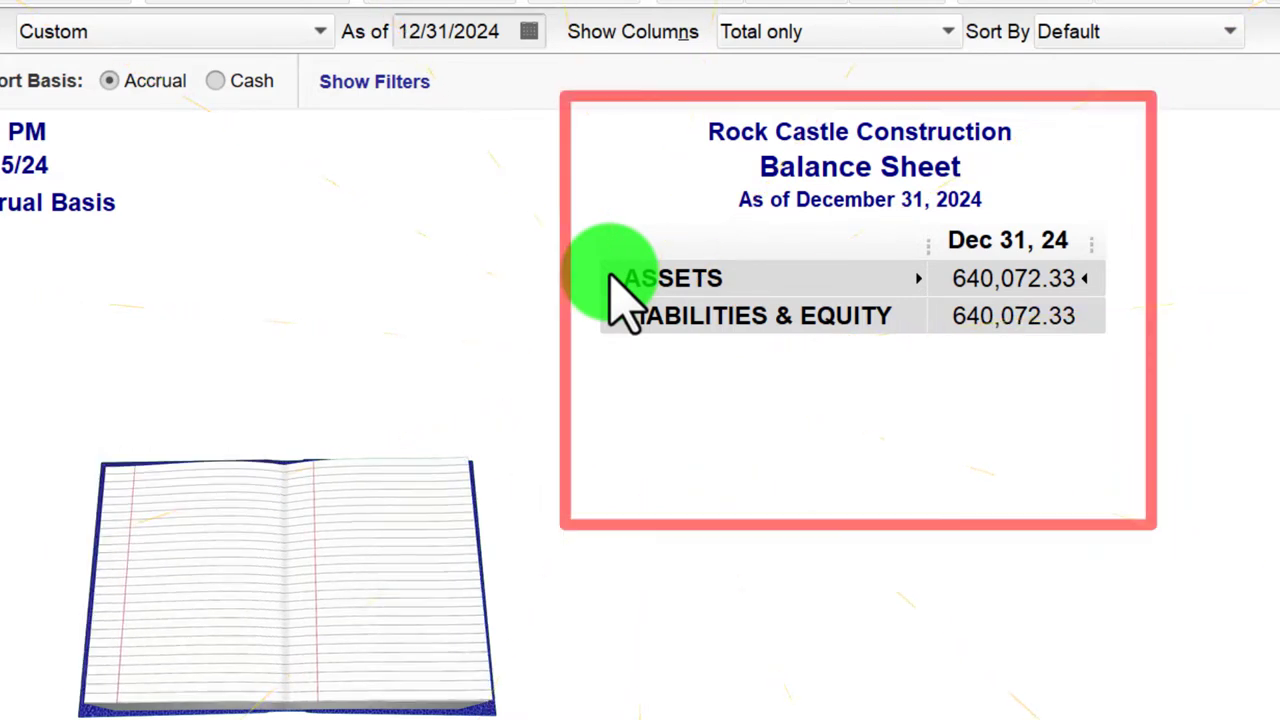
- Expand the Assets section, its Current Assets group and the Accounts Receivable subgroup on the Balance Sheet
left_click(614, 276)
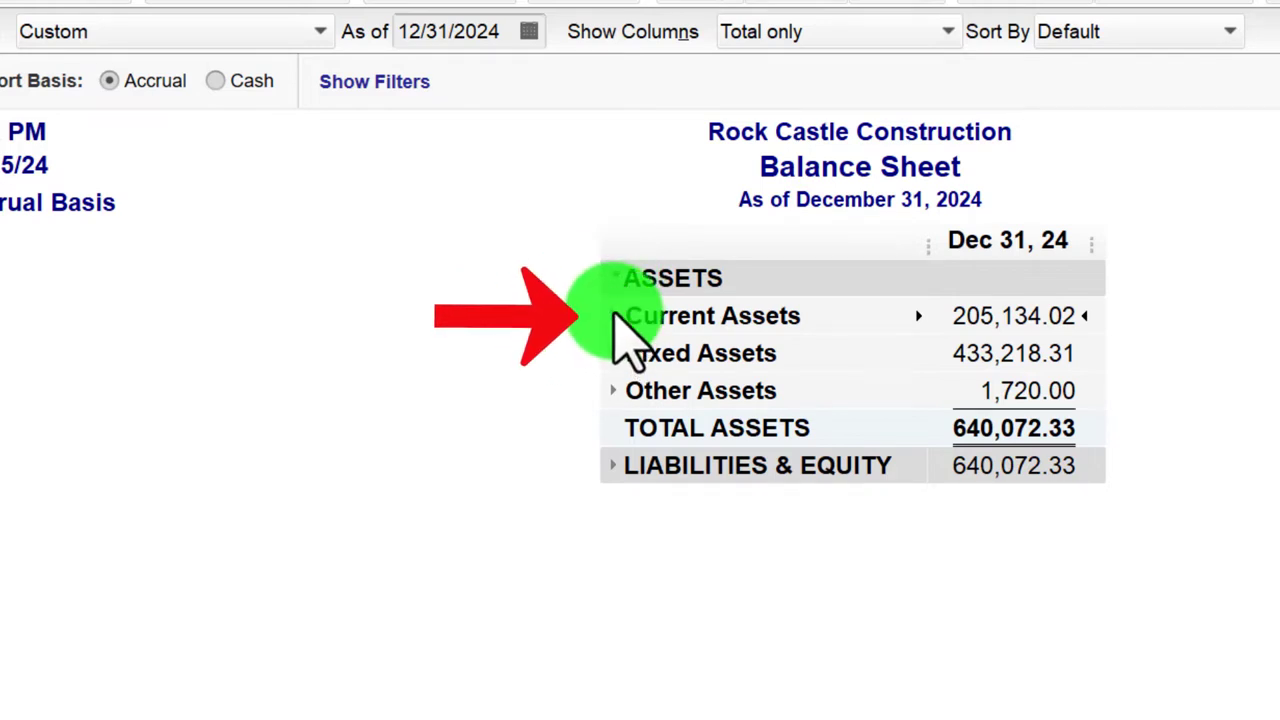
left_click(616, 316)
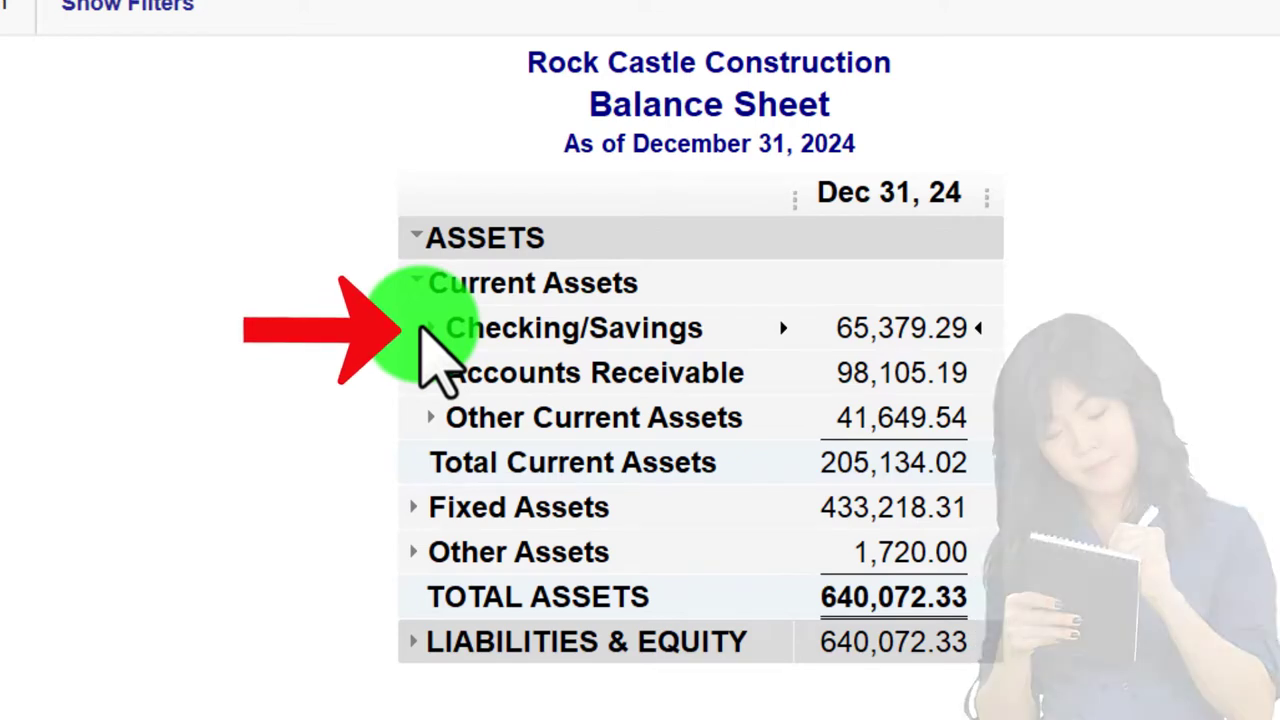
left_click(422, 372)
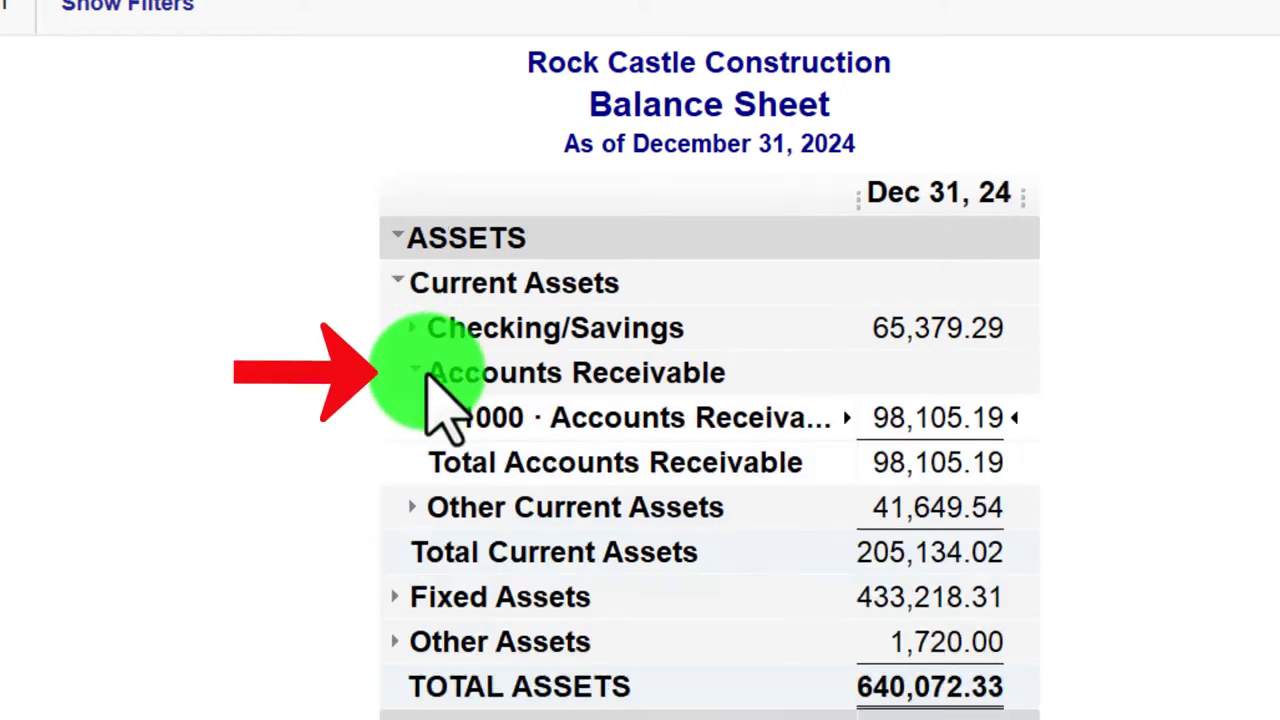
- Collapse the Accounts Receivable subgroup on the Balance Sheet and view the accounts in the Chart of Accounts
left_click(422, 372)
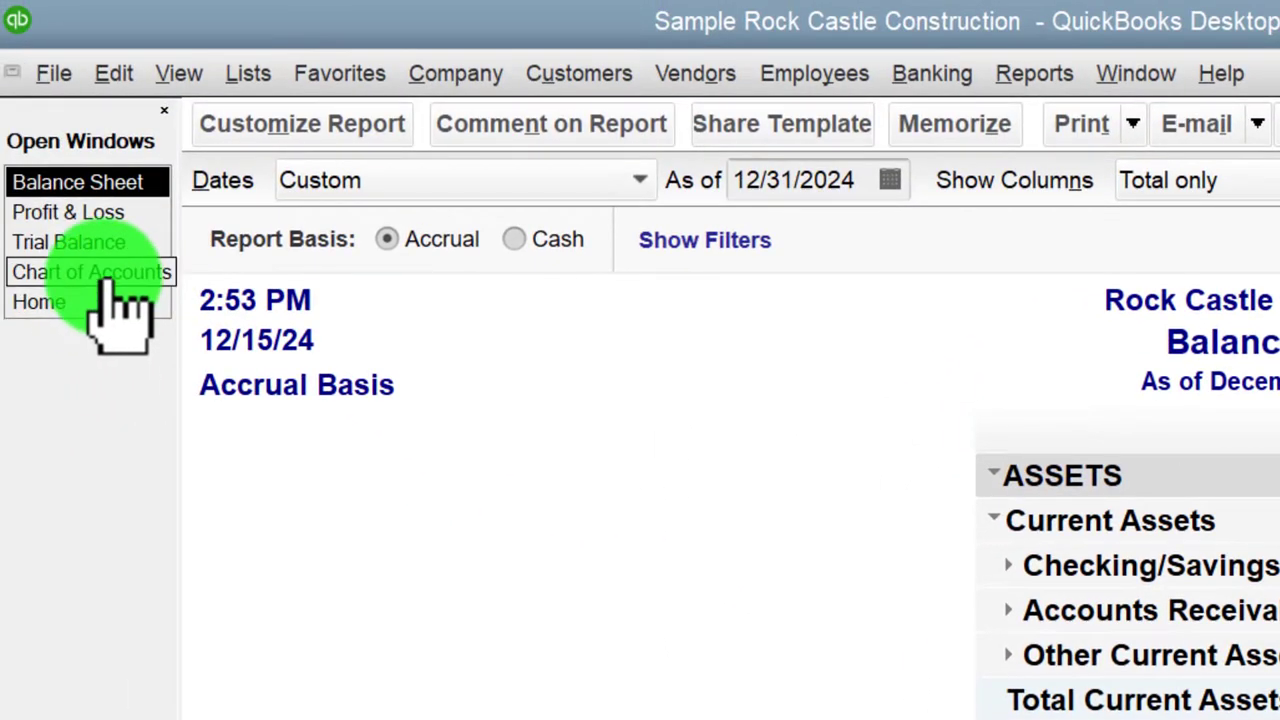
left_click(105, 283)
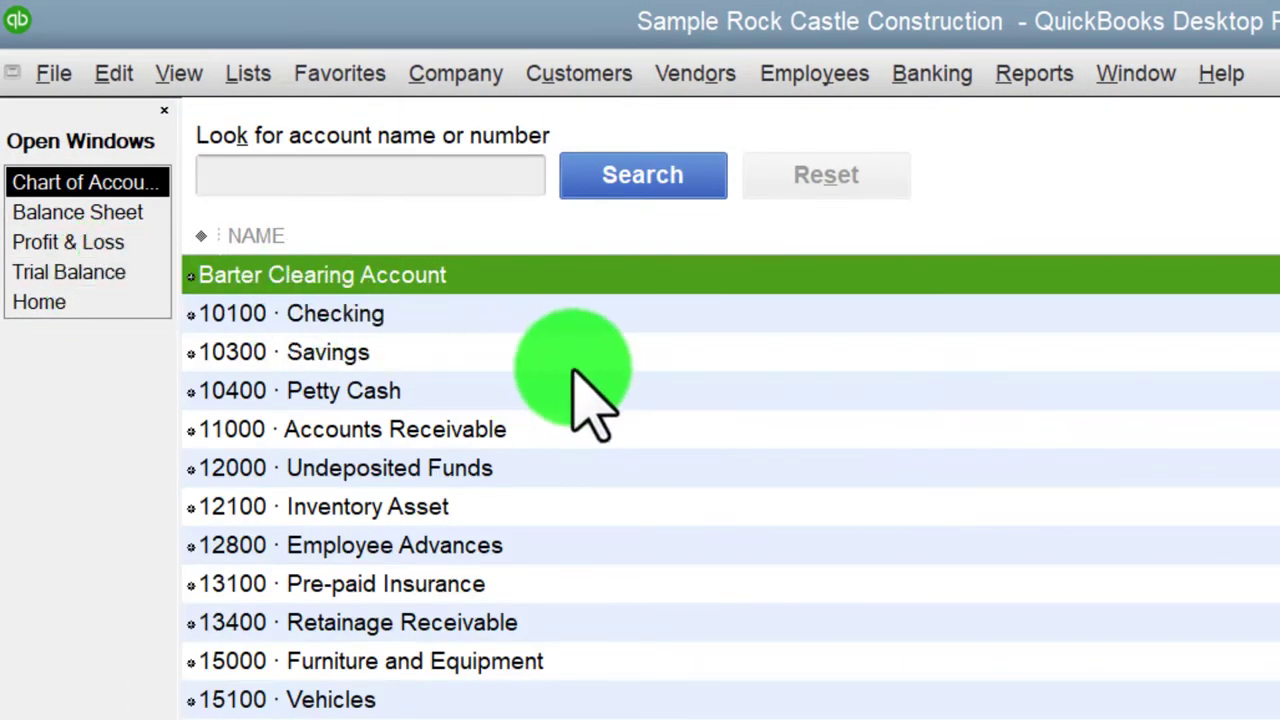
left_click(857, 315)
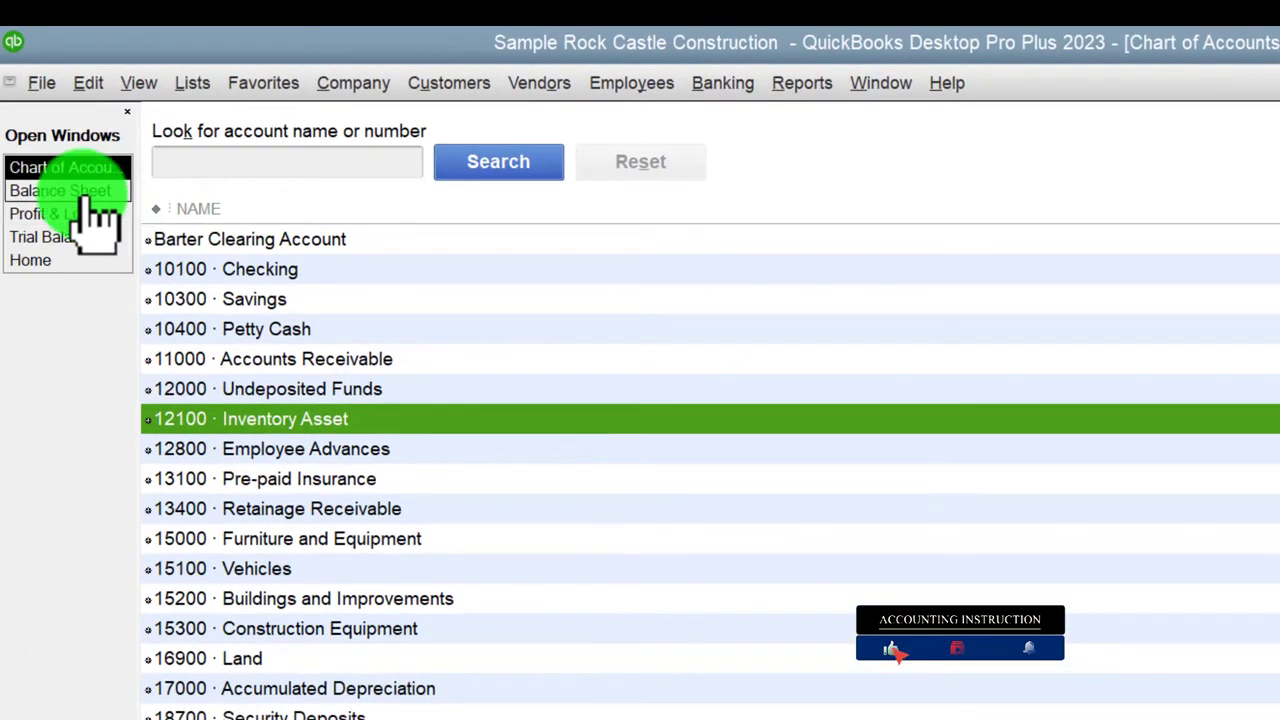
- Return to the Balance Sheet and expand the Checking/Savings subgroup under Current Assets
left_click(88, 195)
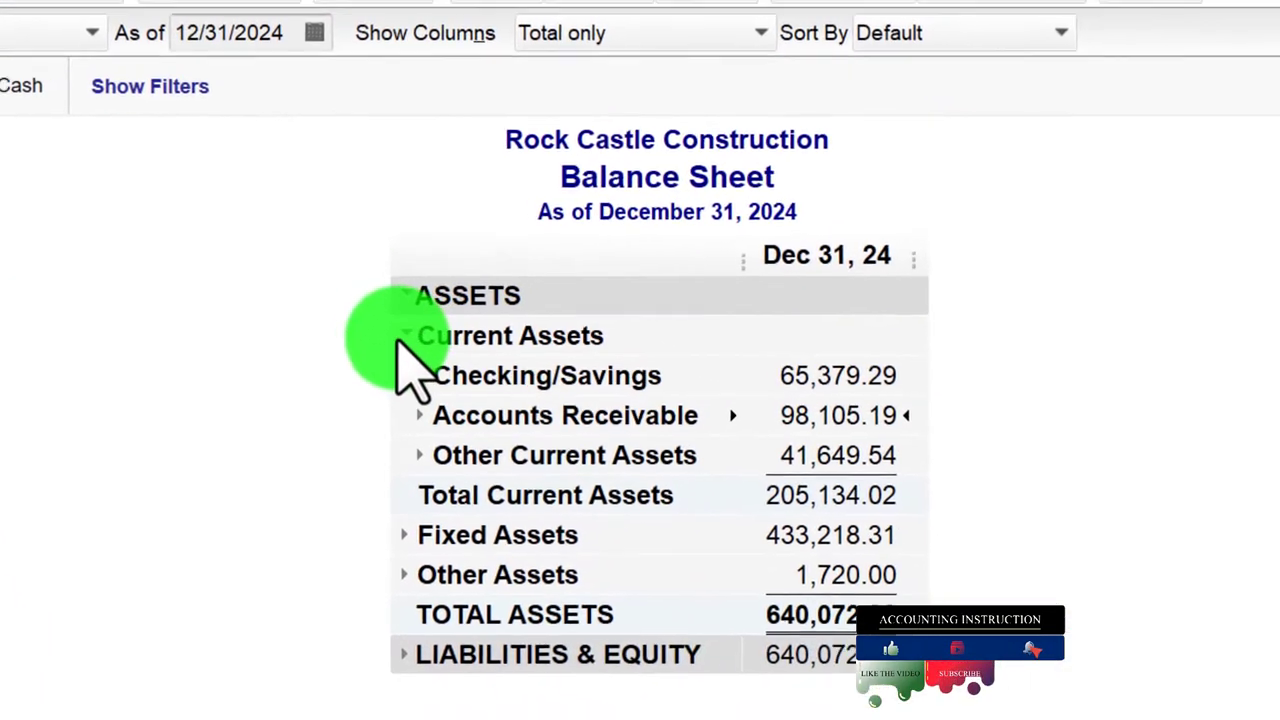
left_click(405, 336)
left_click(405, 336)
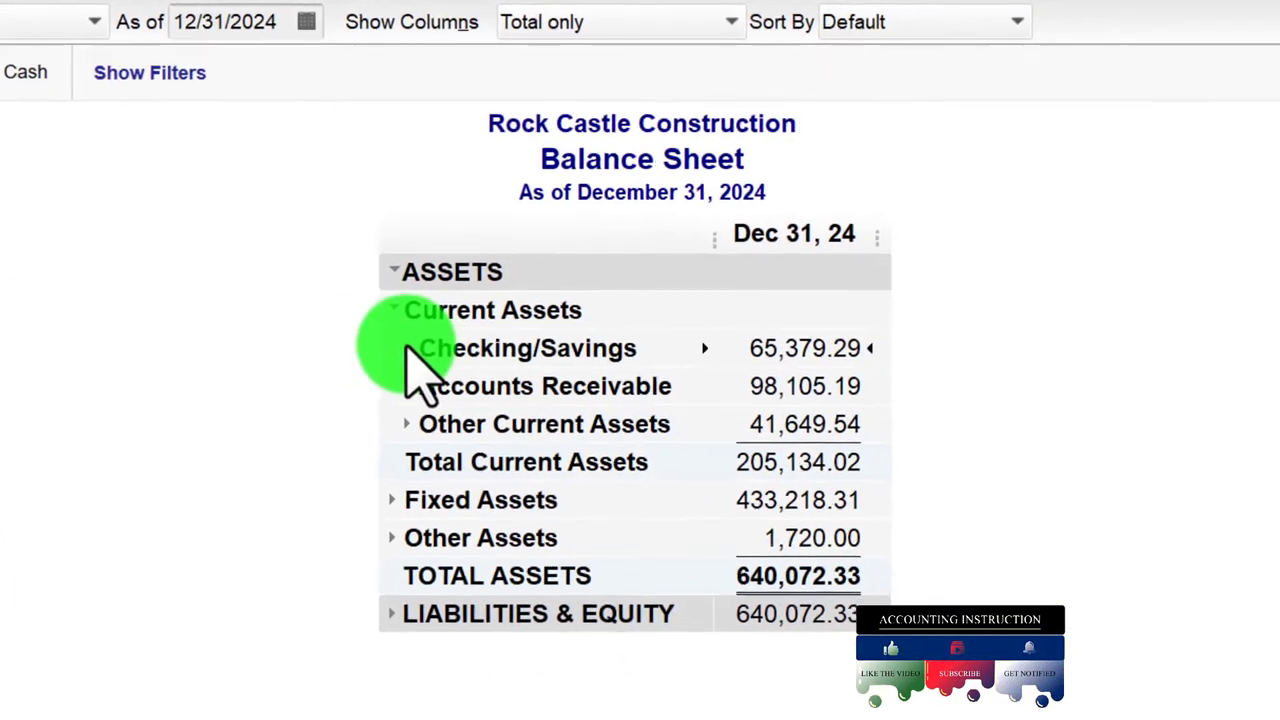
left_click(402, 371)
left_click(416, 319)
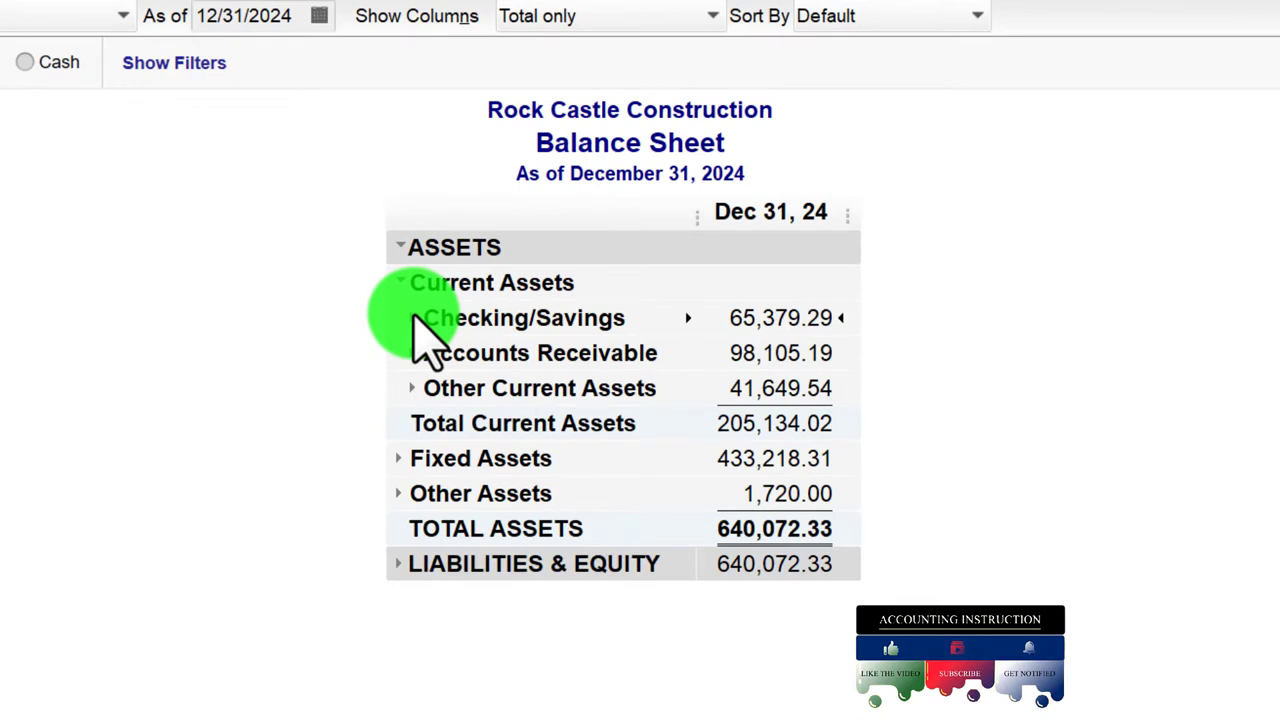
left_click(416, 319)
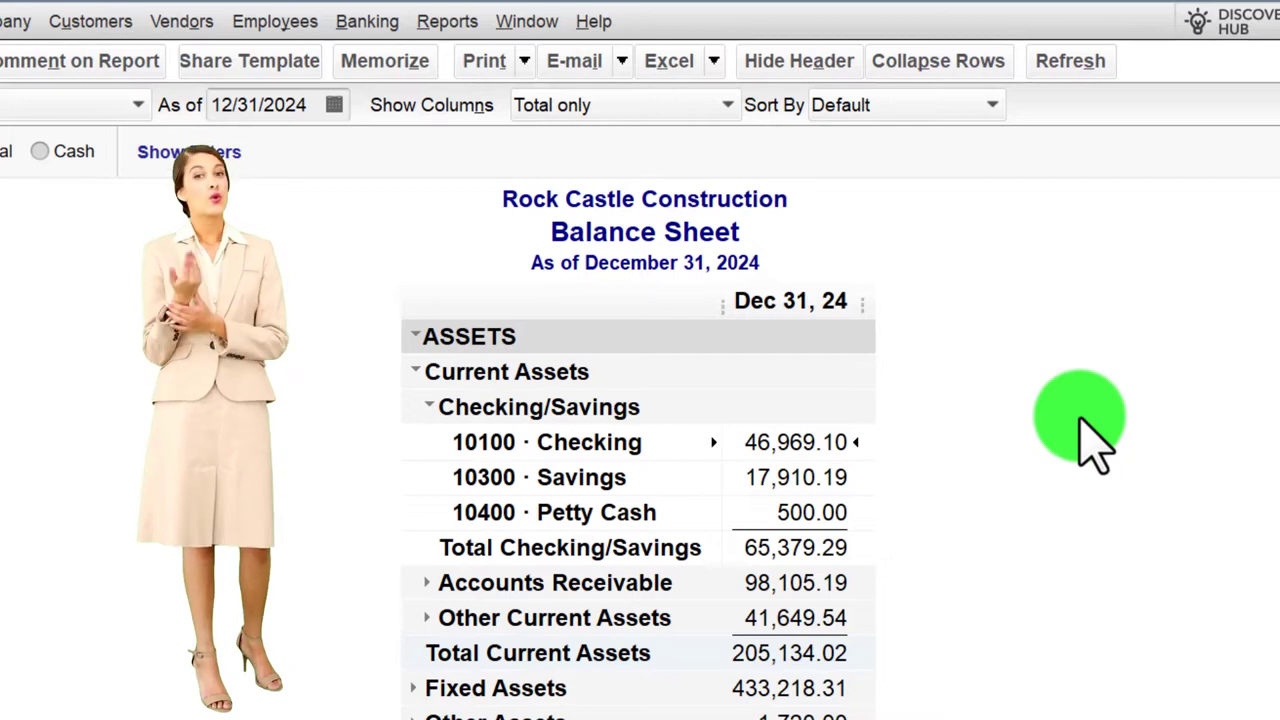
- Open the transaction detail behind the 10100 Checking balance, starting from 01/01/2024, and review the listed transactions
double_click(812, 440)
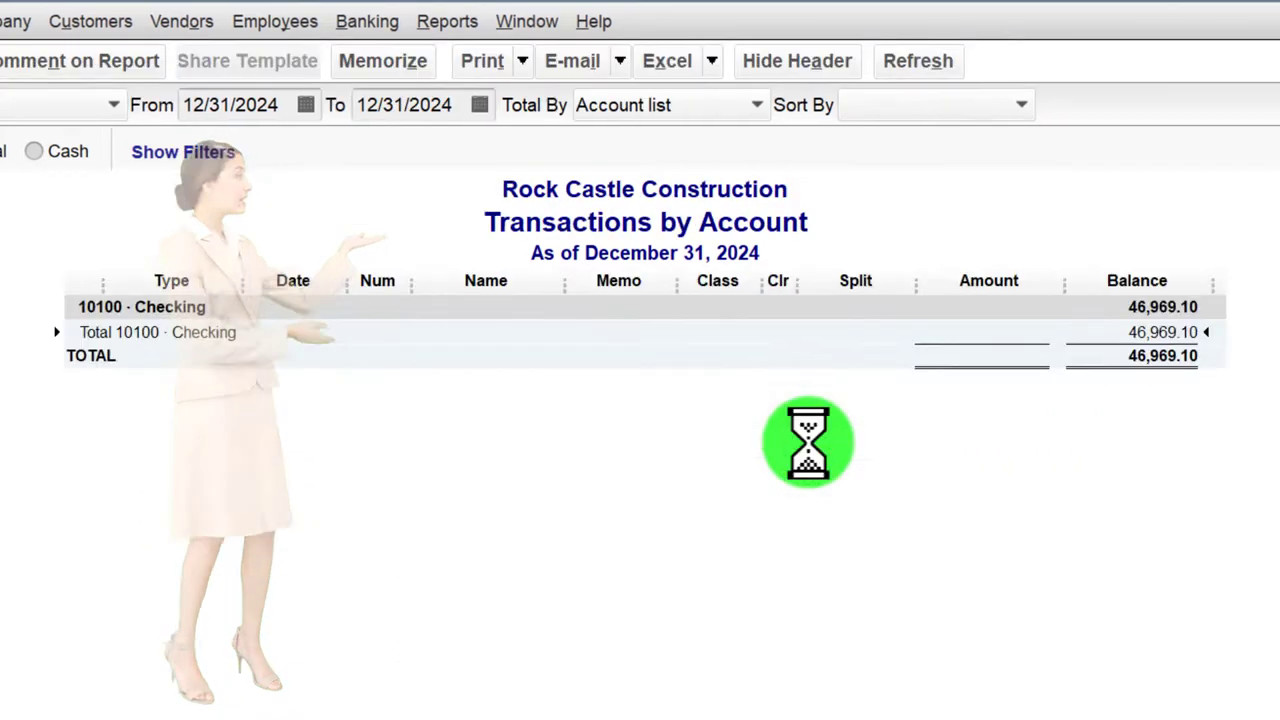
type("01012024")
key("Tab")
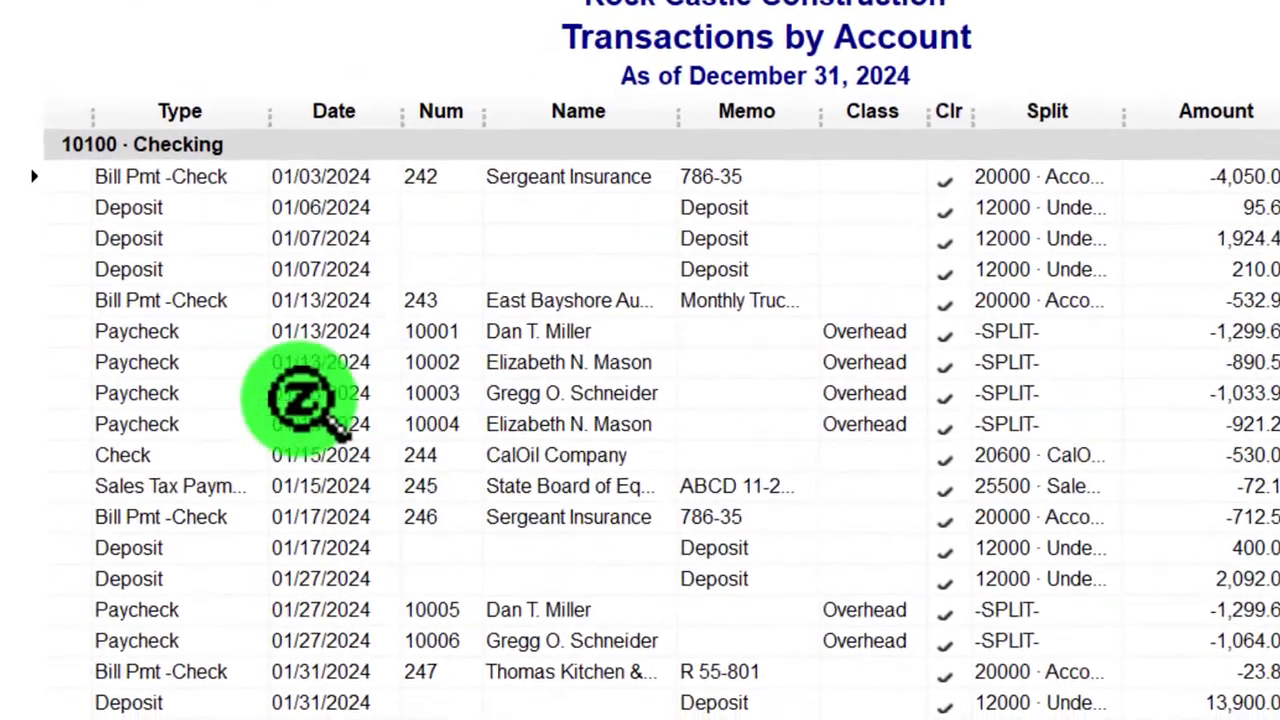
scroll(285, 350, "down", 8)
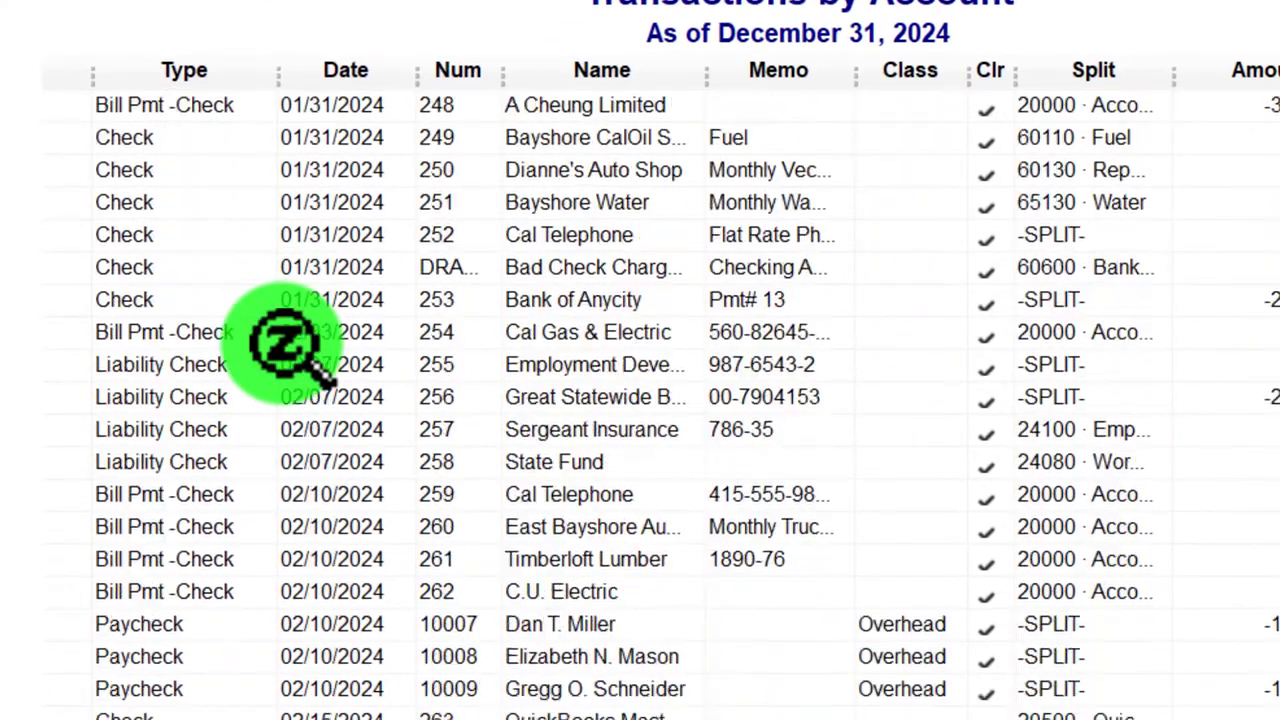
scroll(285, 345, "down", 4)
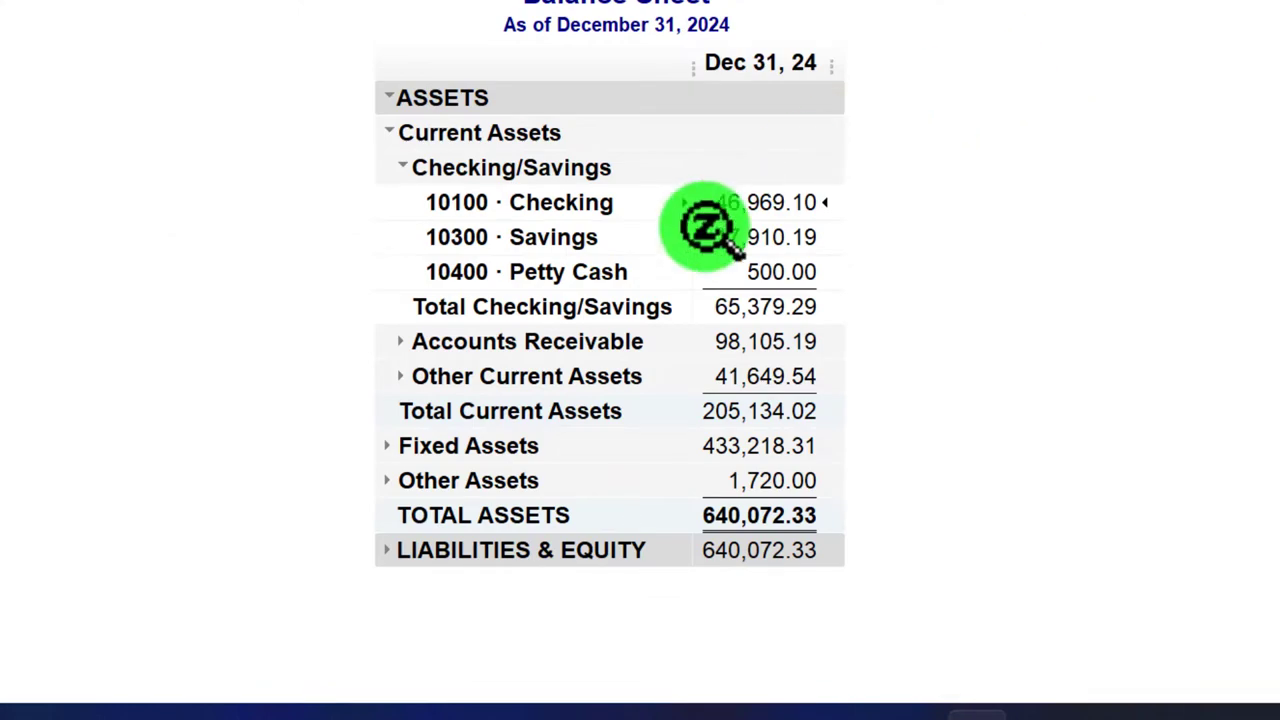
- Expand the Accounts Receivable subgroup on the Balance Sheet and view the Home page
left_click(403, 345)
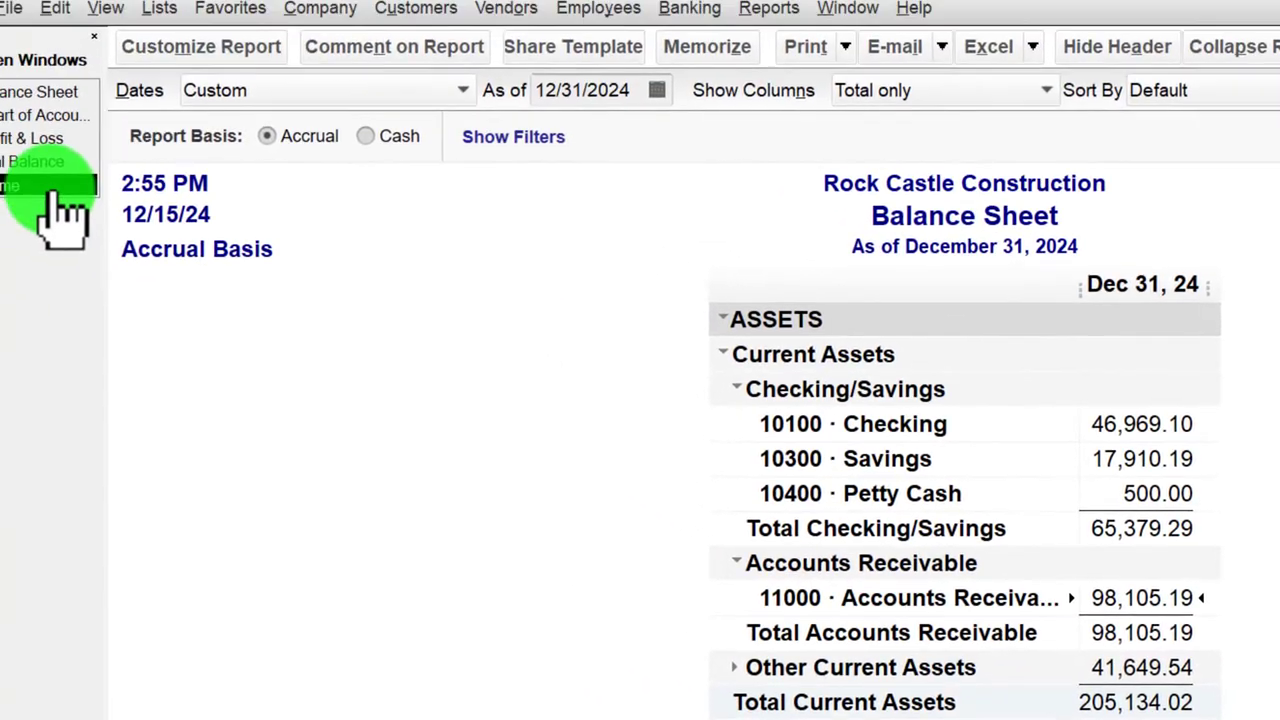
left_click(60, 206)
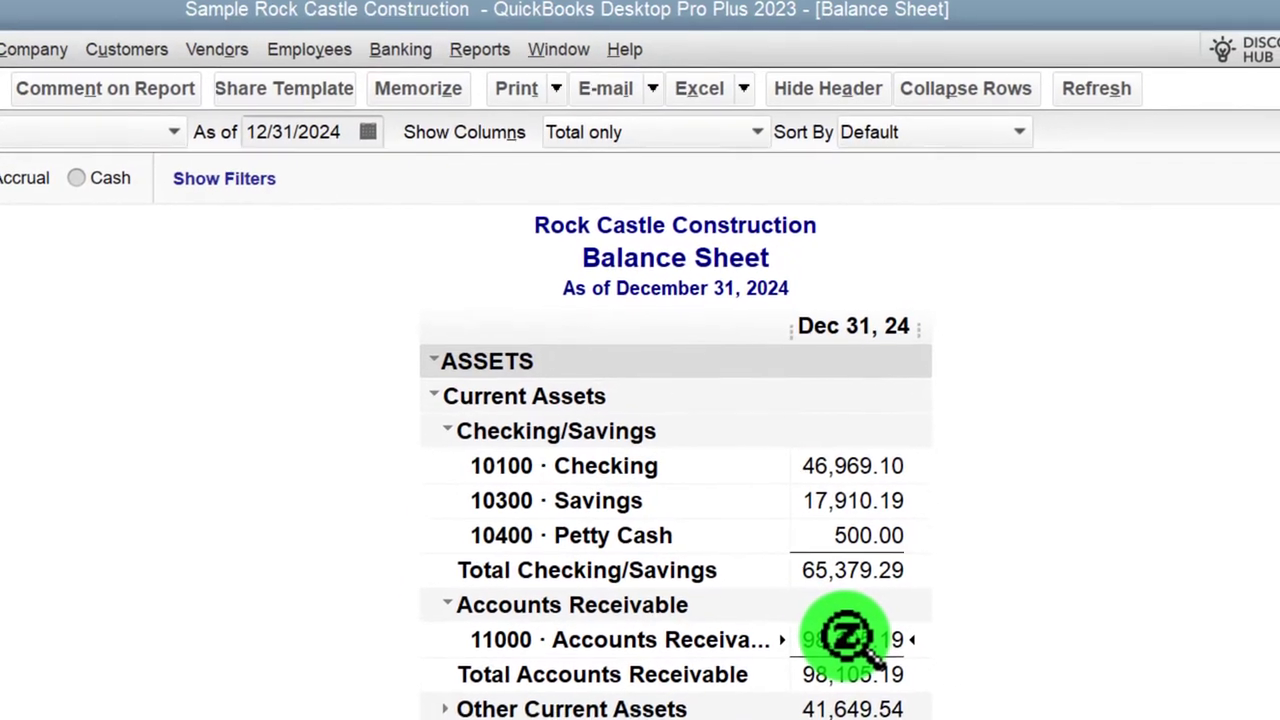
- Open the transaction detail behind the 11000 Accounts Receivable balance, starting from 01/01/2024, and review its invoices and payments
double_click(845, 645)
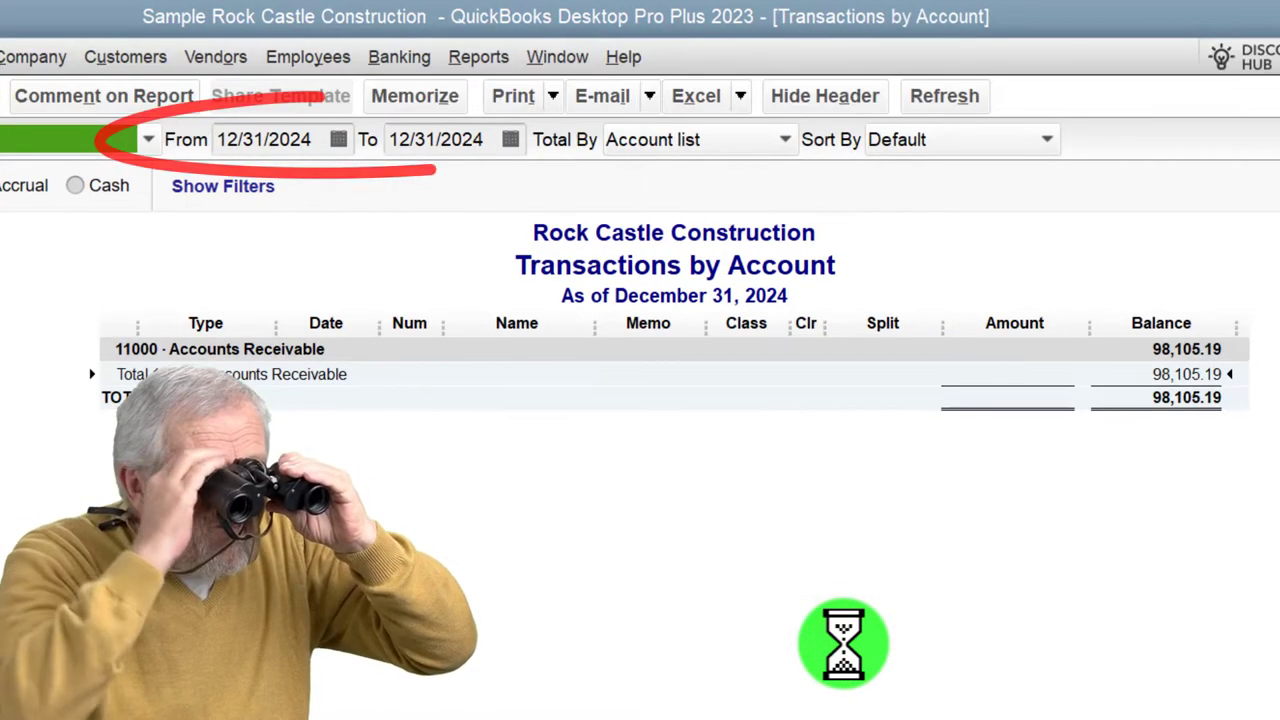
type("01010")
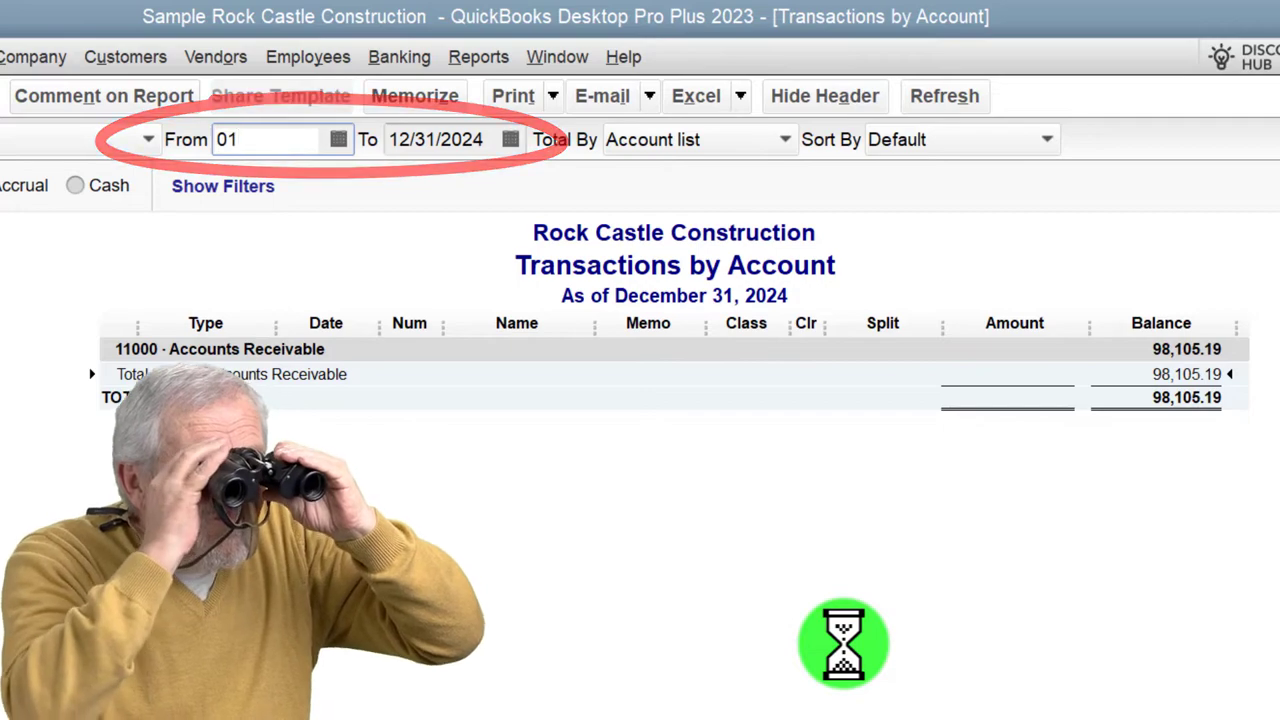
key("BackSpace")
type("2024")
key("Tab")
key("Tab")
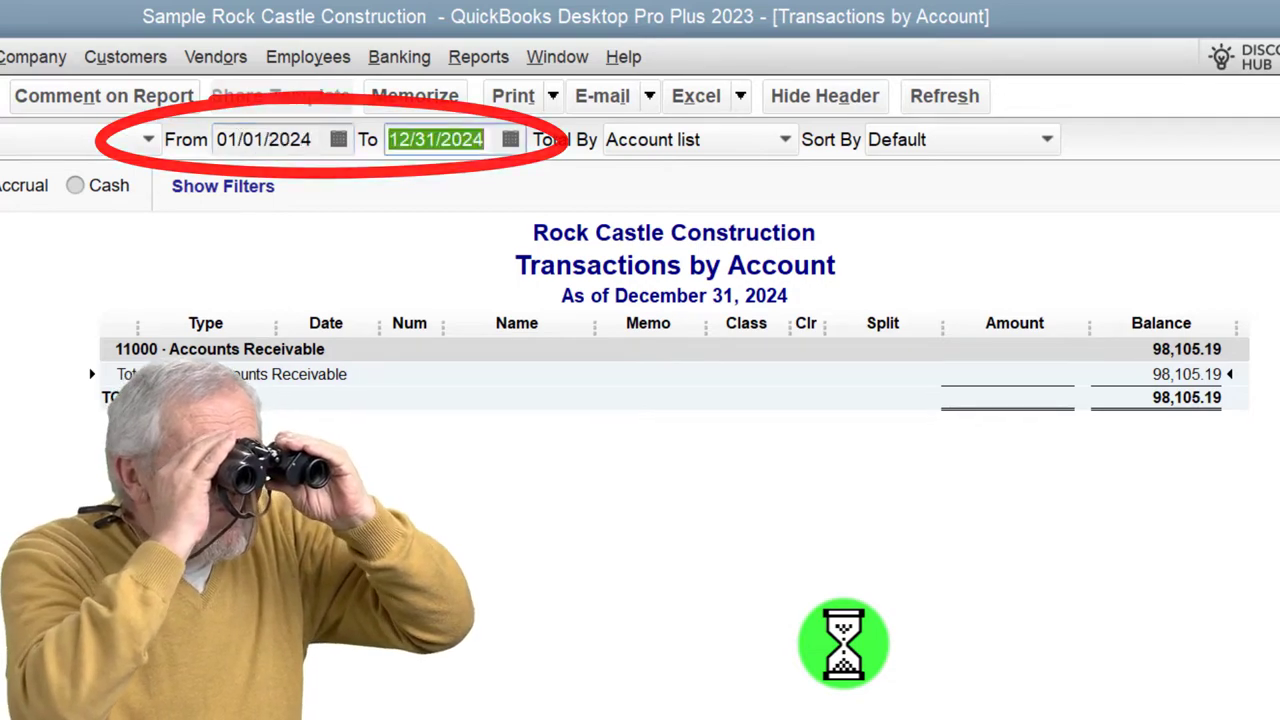
scroll(548, 590, "down", 5)
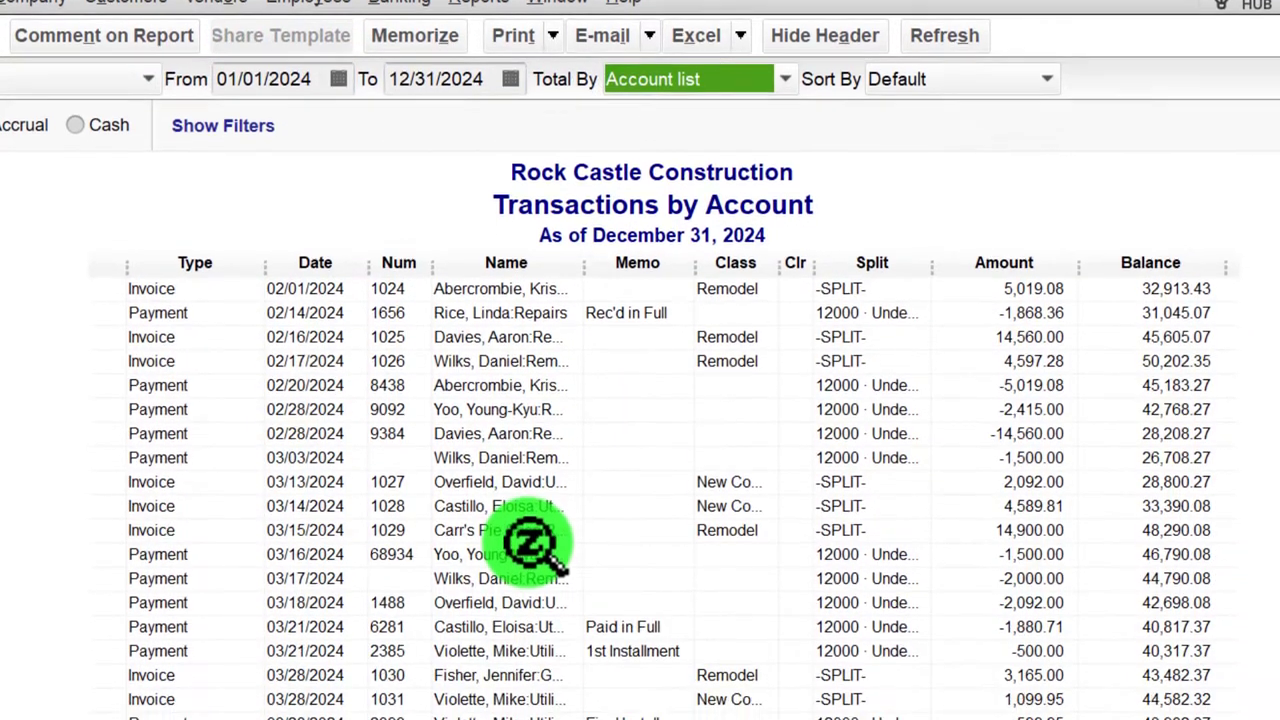
scroll(530, 330, "up", 8)
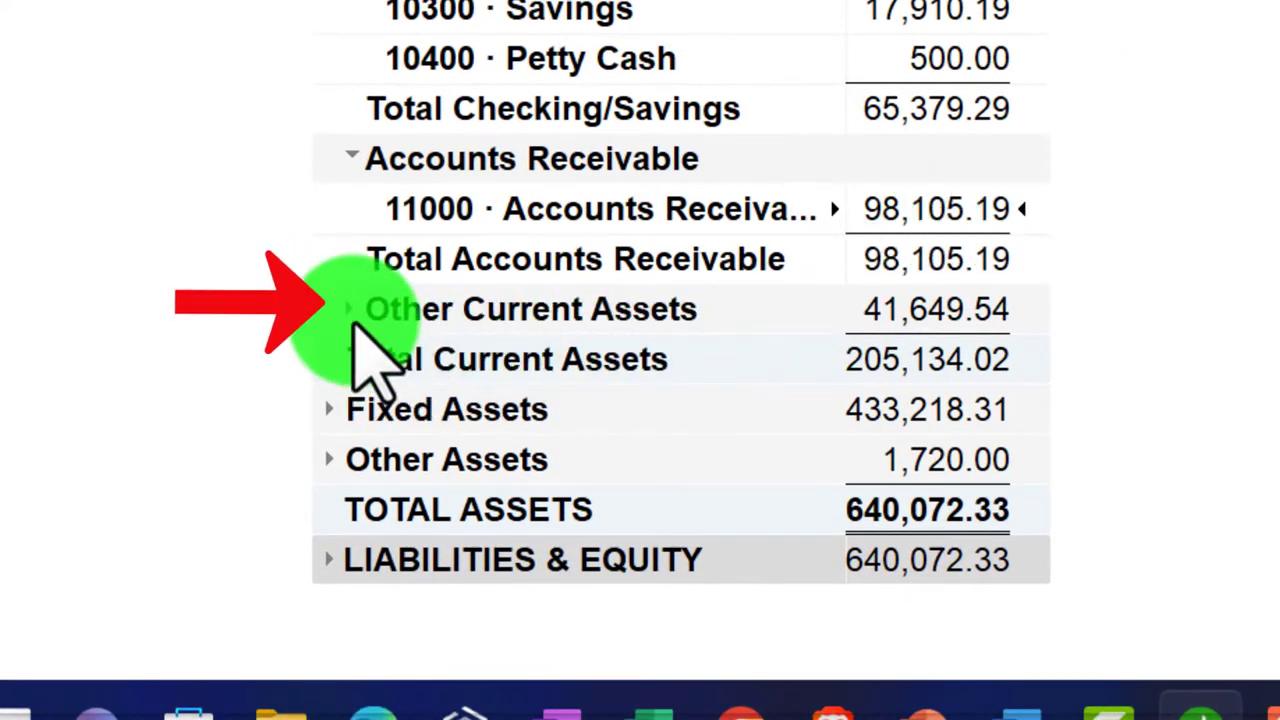
- Expand Other Current Assets on the Balance Sheet, view the Home page workflow and return to the report
left_click(348, 310)
scroll(300, 371, "down", 2)
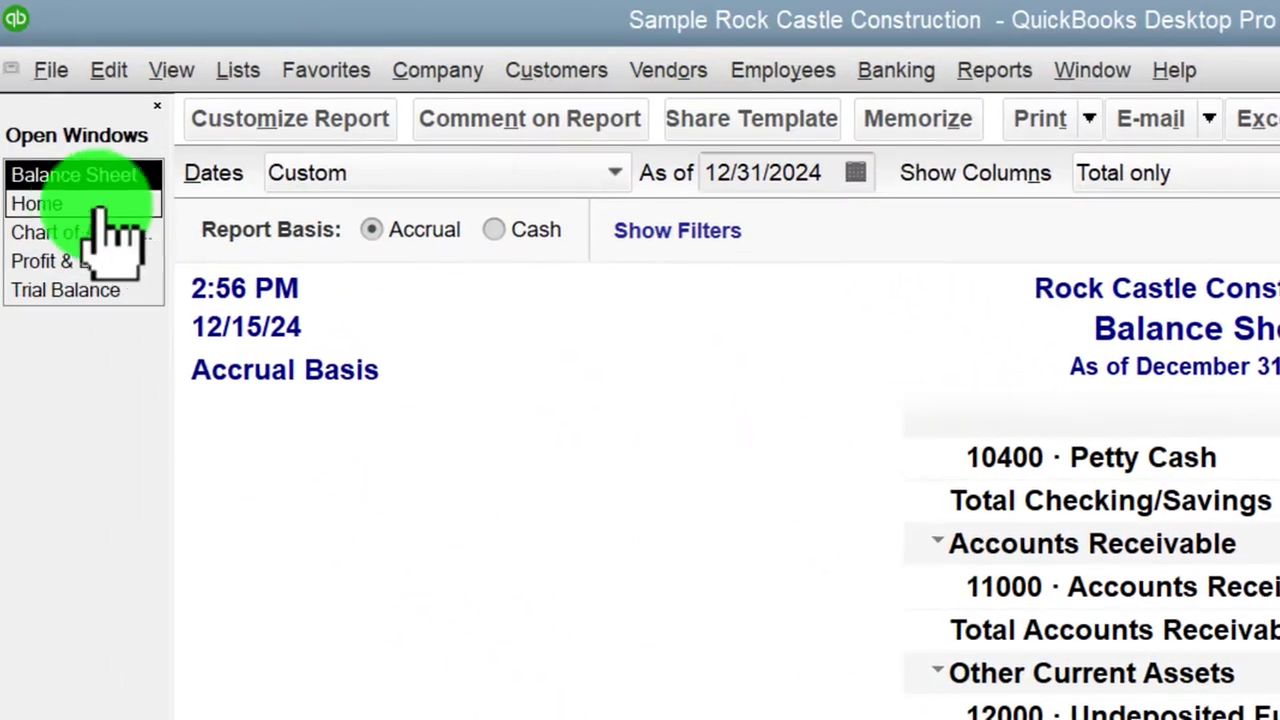
left_click(95, 205)
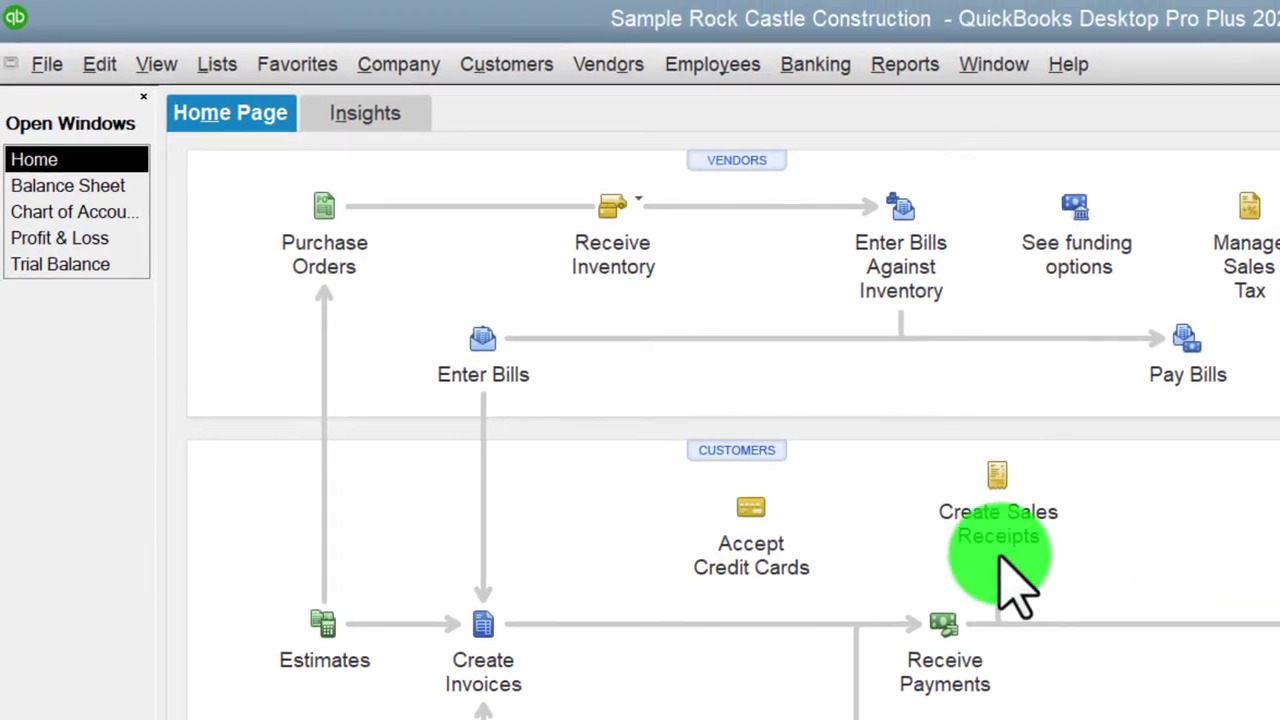
left_click(108, 186)
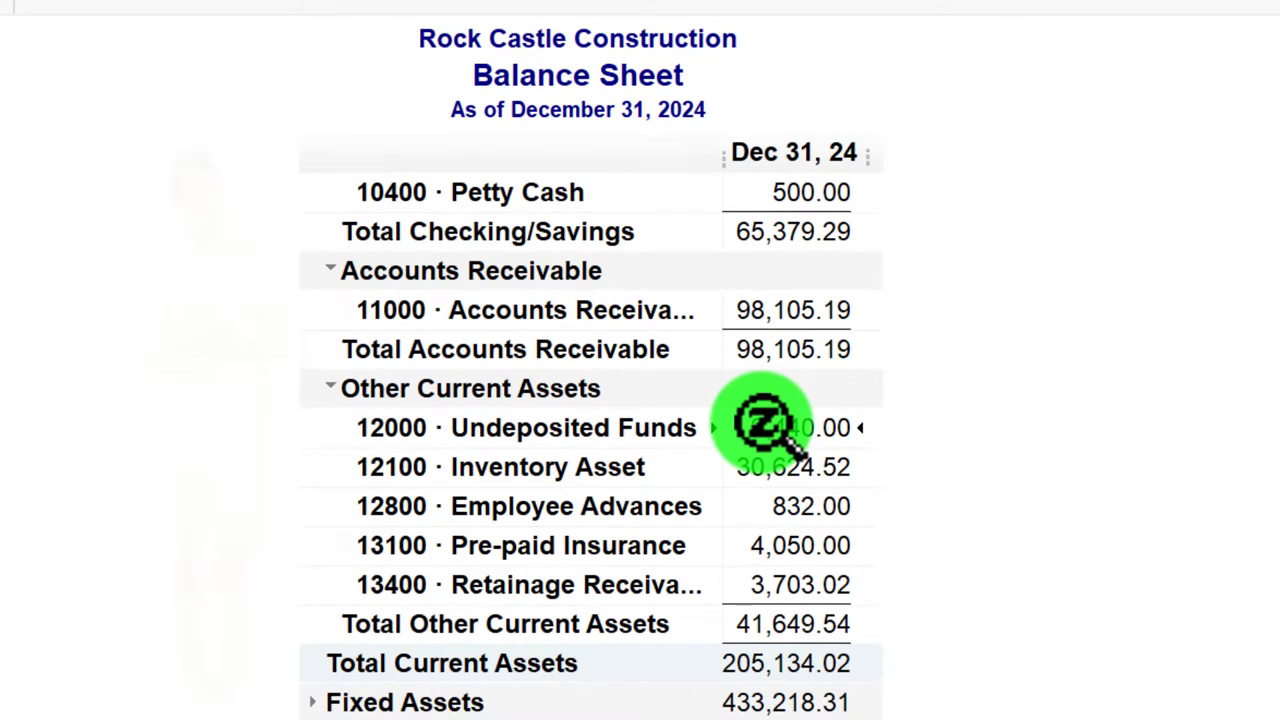
scroll(795, 450, "up", 1)
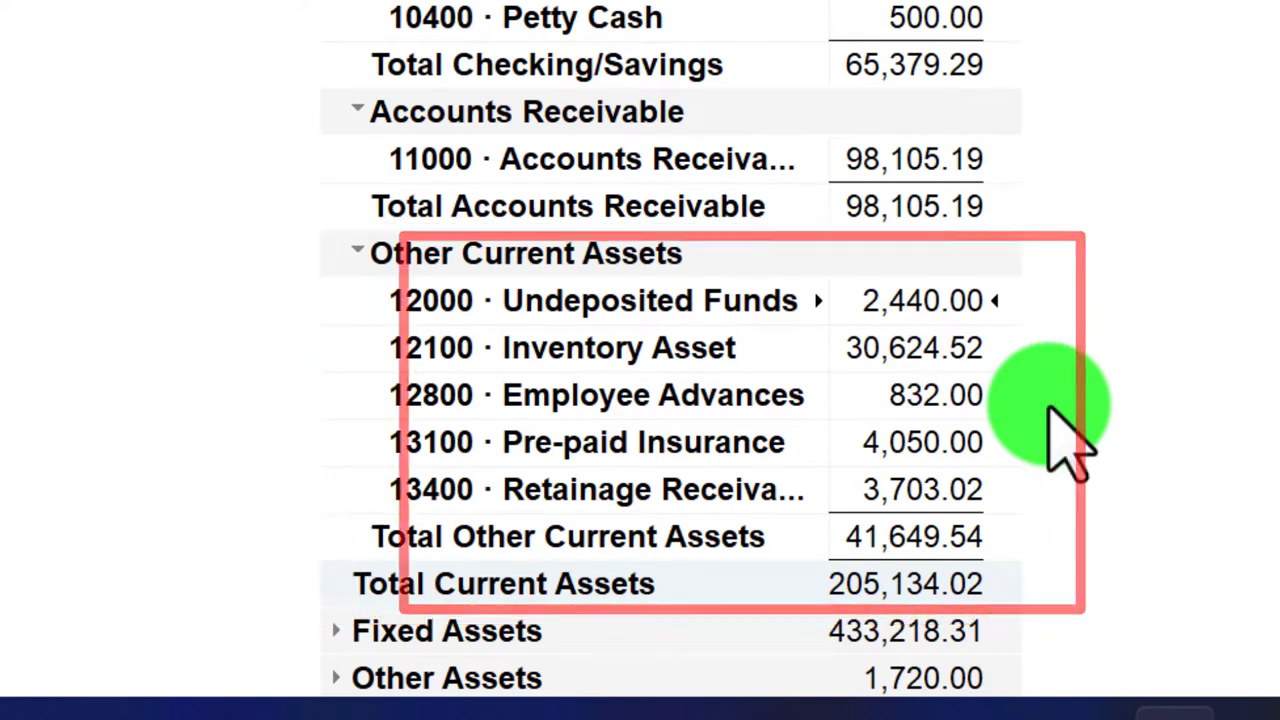
- Expand the Fixed Assets group on the Balance Sheet to list its individual accounts
scroll(1068, 440, "down", 2)
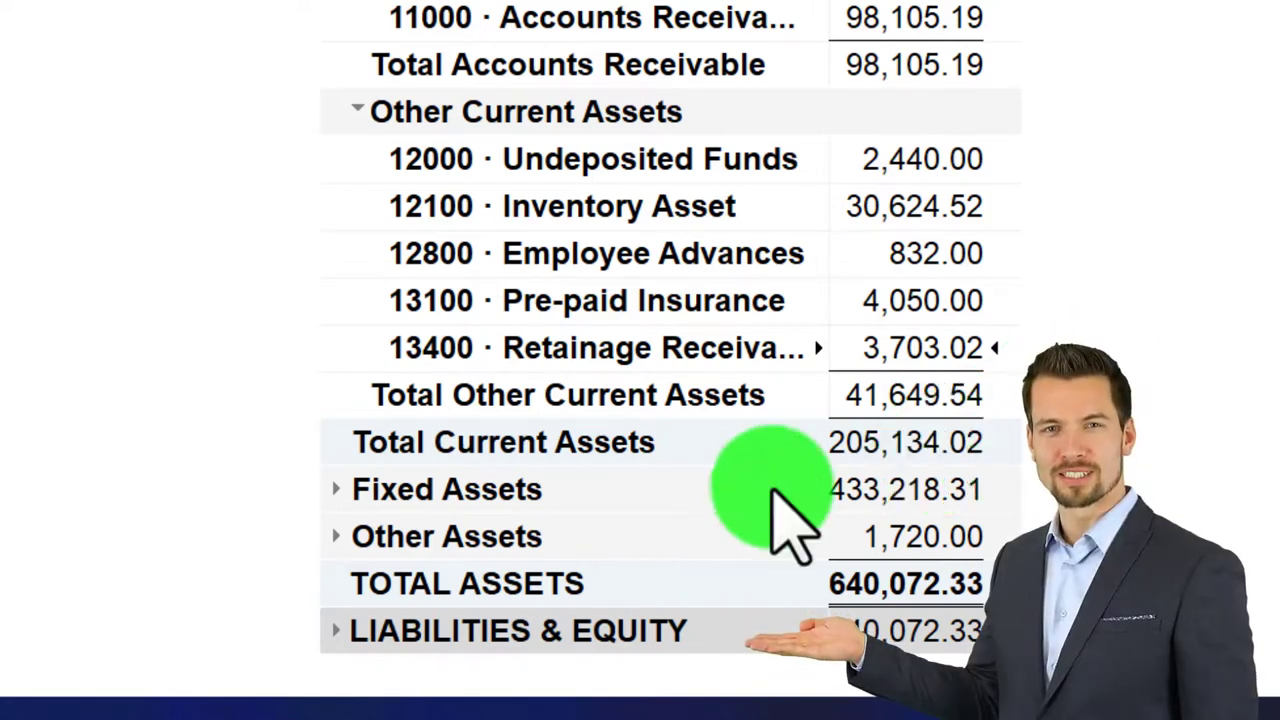
left_click(337, 489)
scroll(103, 443, "down", 4)
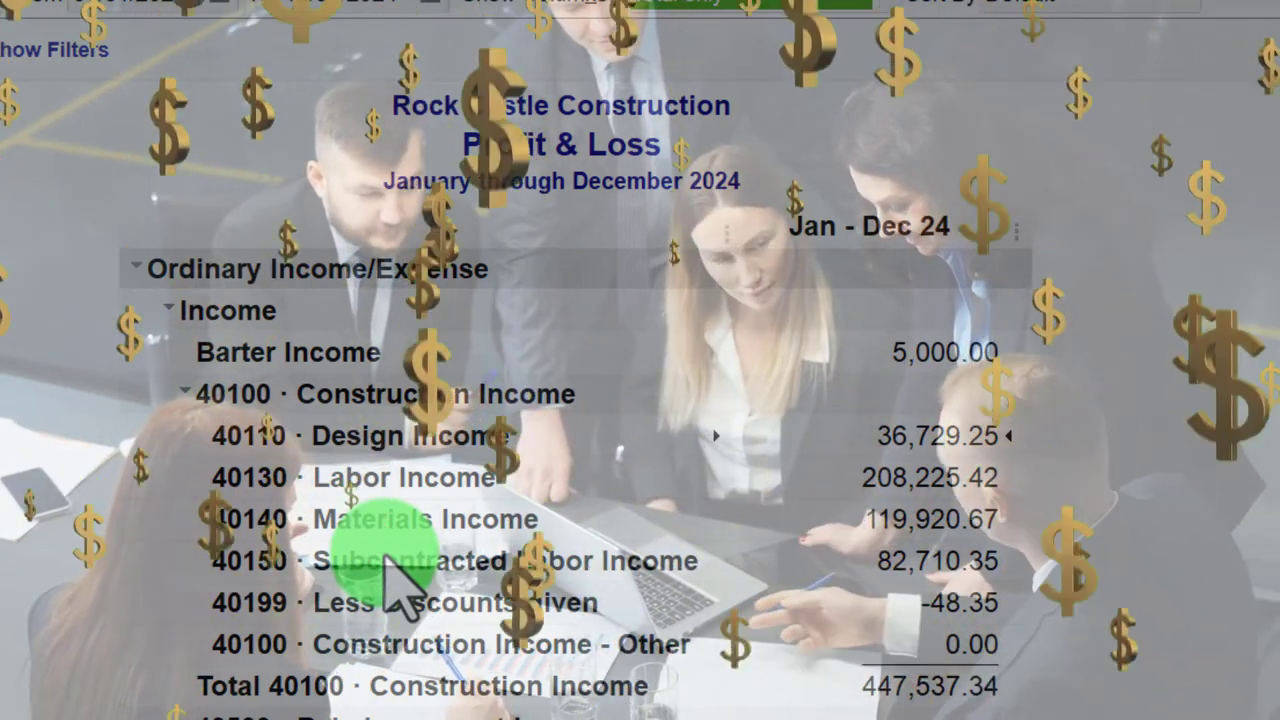
- Review the Profit & Loss report from income down to net income, and return to the Balance Sheet
scroll(400, 590, "down", 5)
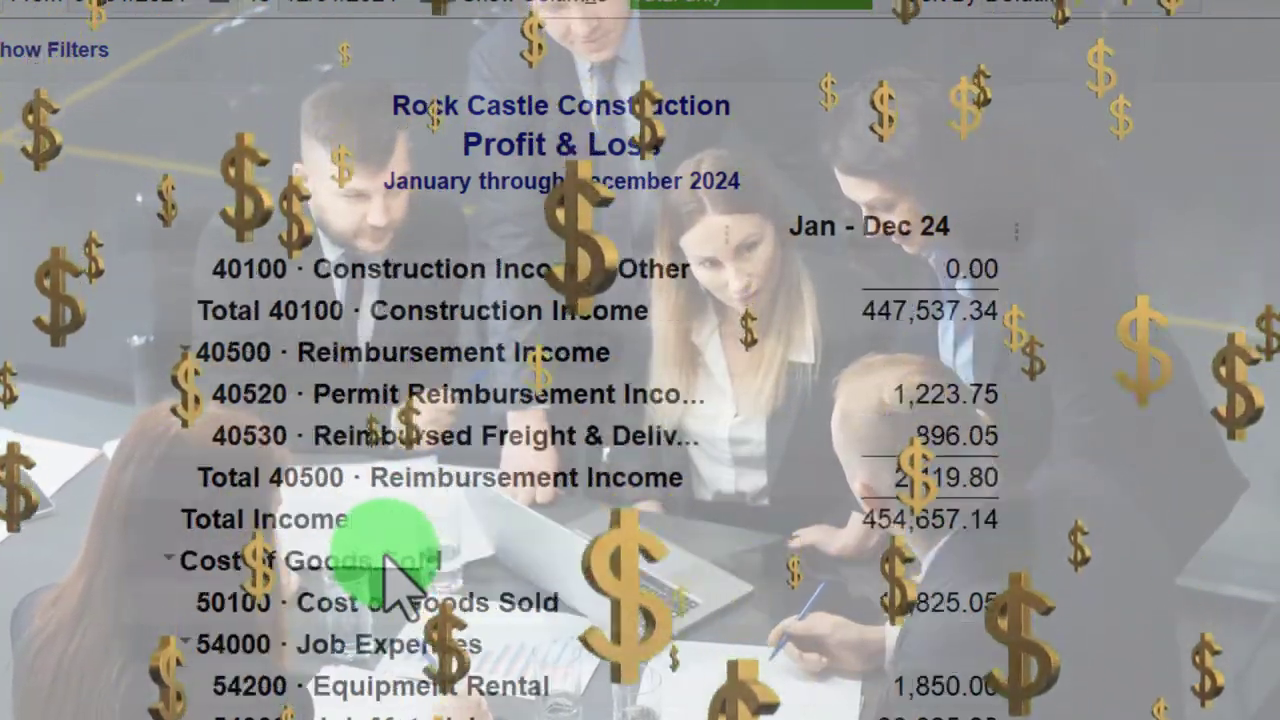
scroll(386, 556, "down", 2)
scroll(388, 561, "down", 15)
scroll(400, 585, "down", 4)
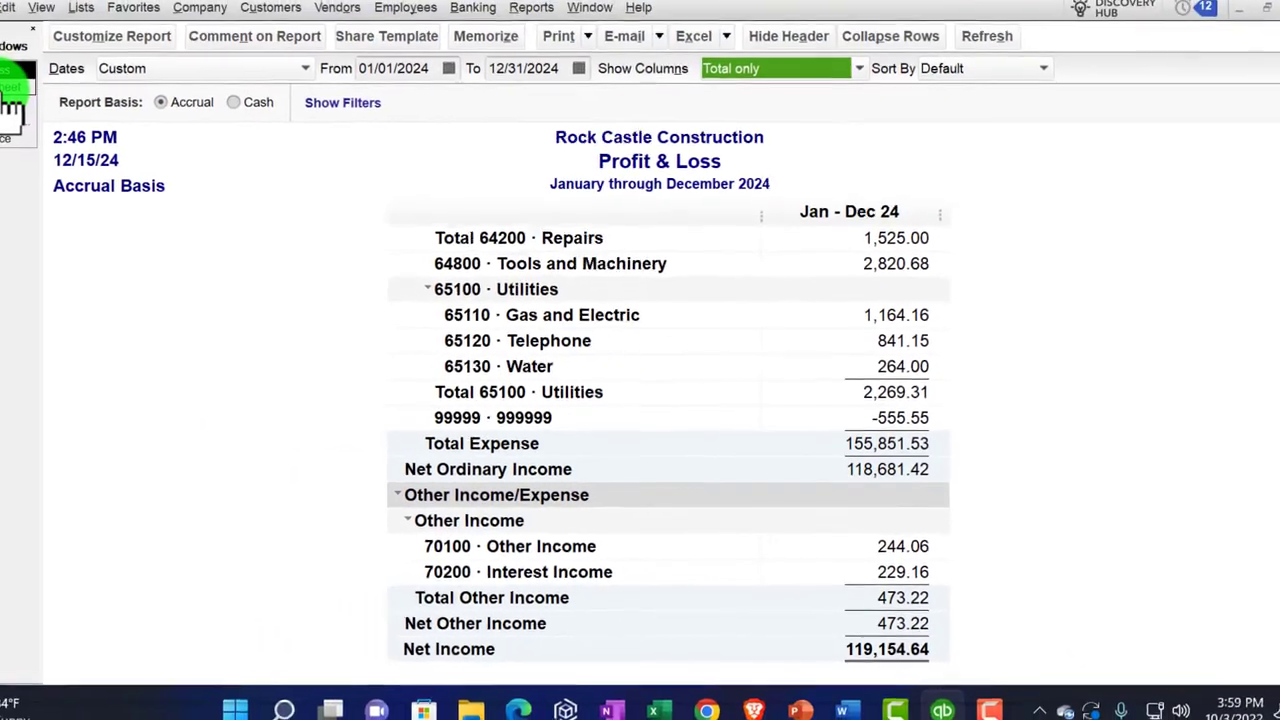
left_click(12, 90)
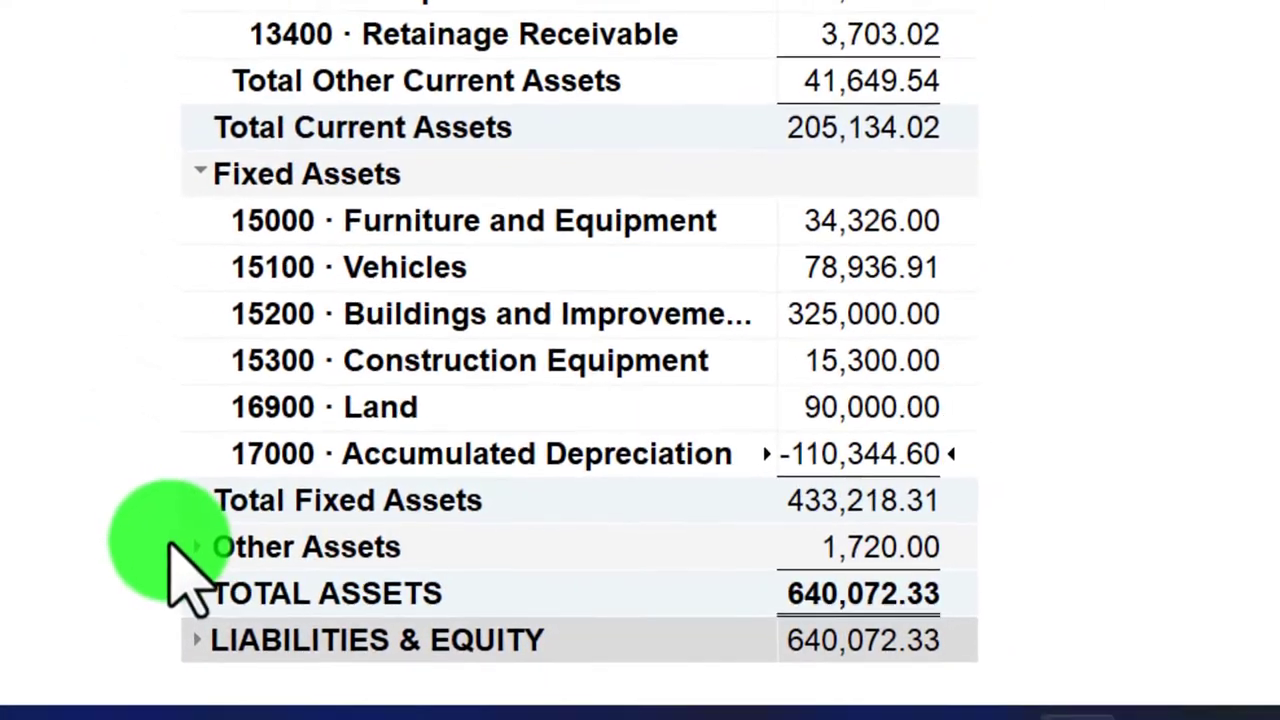
- Expand the Other Assets group and the Liabilities & Equity section on the Balance Sheet
left_click(207, 548)
scroll(70, 500, "down", 2)
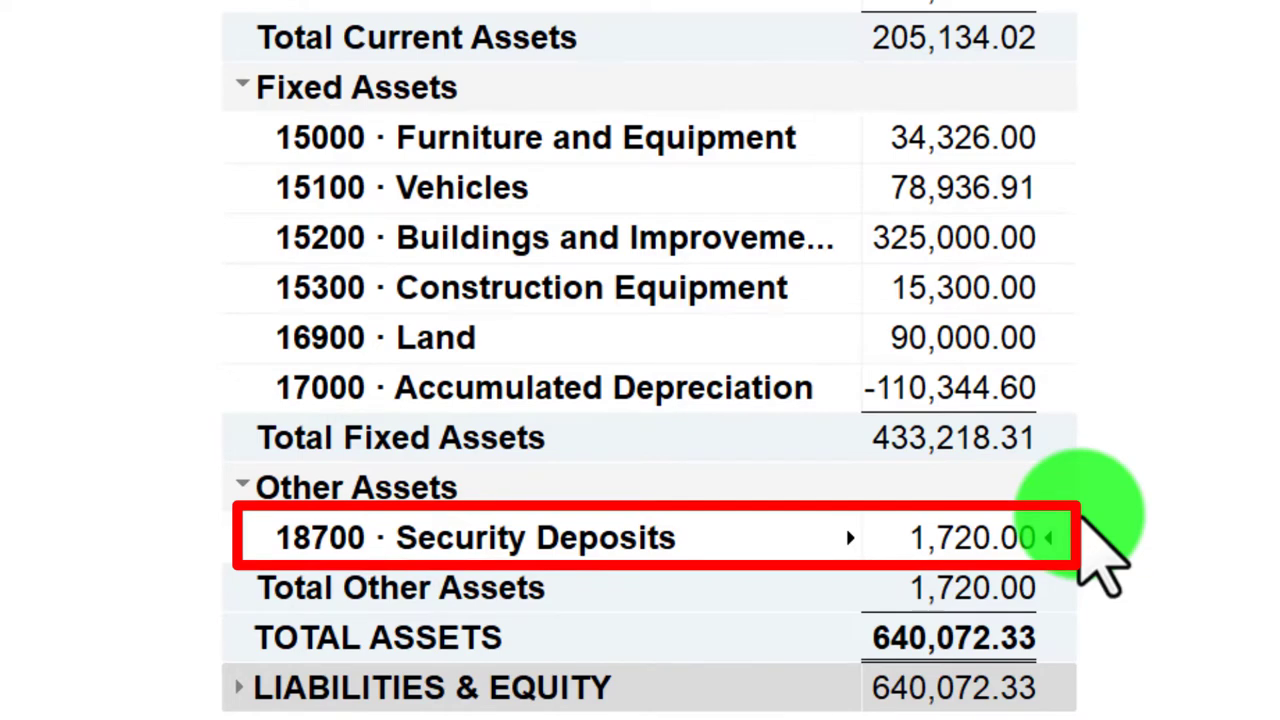
left_click(240, 688)
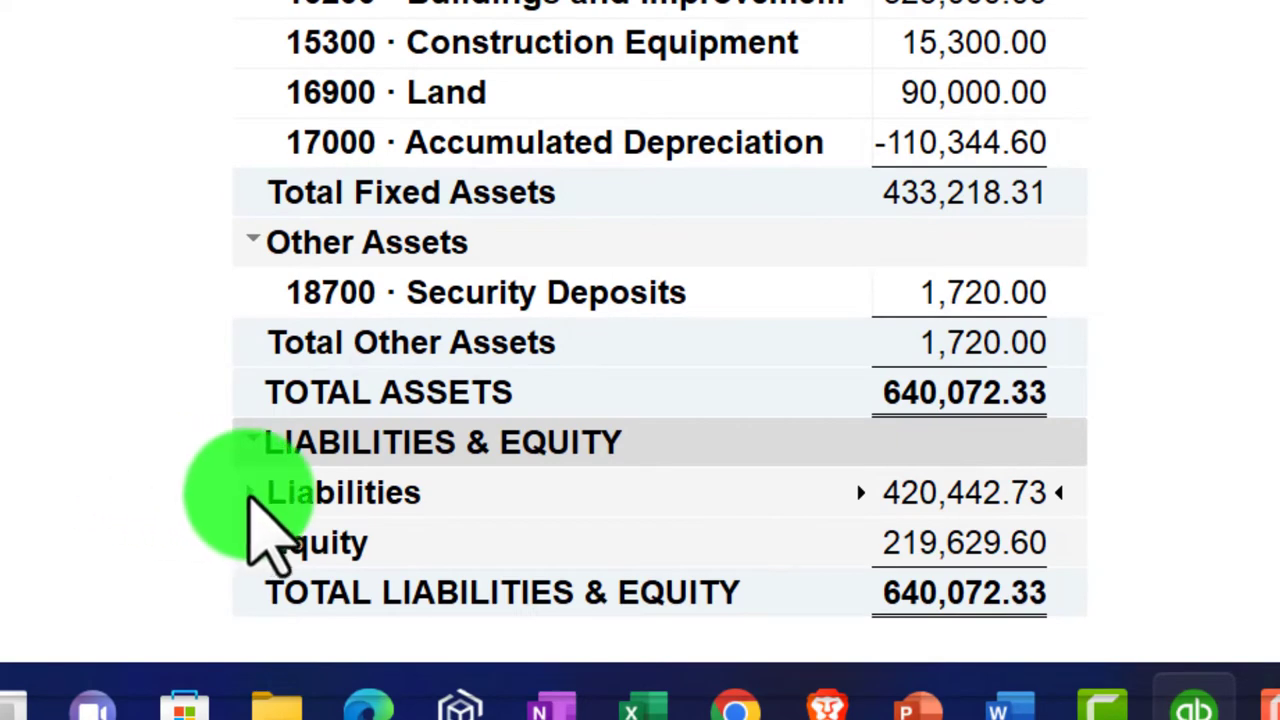
- Expand the Liabilities group and its Current Liabilities subgroup on the Balance Sheet
left_click(250, 492)
scroll(125, 435, "down", 2)
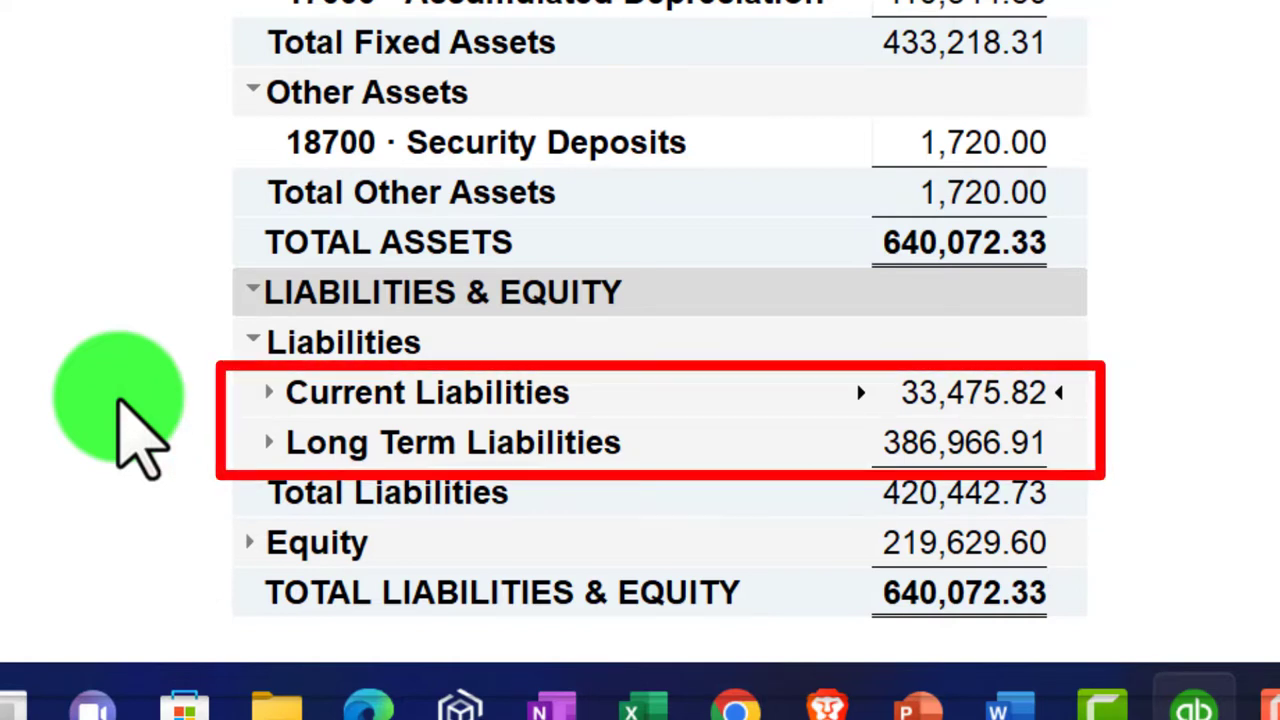
left_click(266, 393)
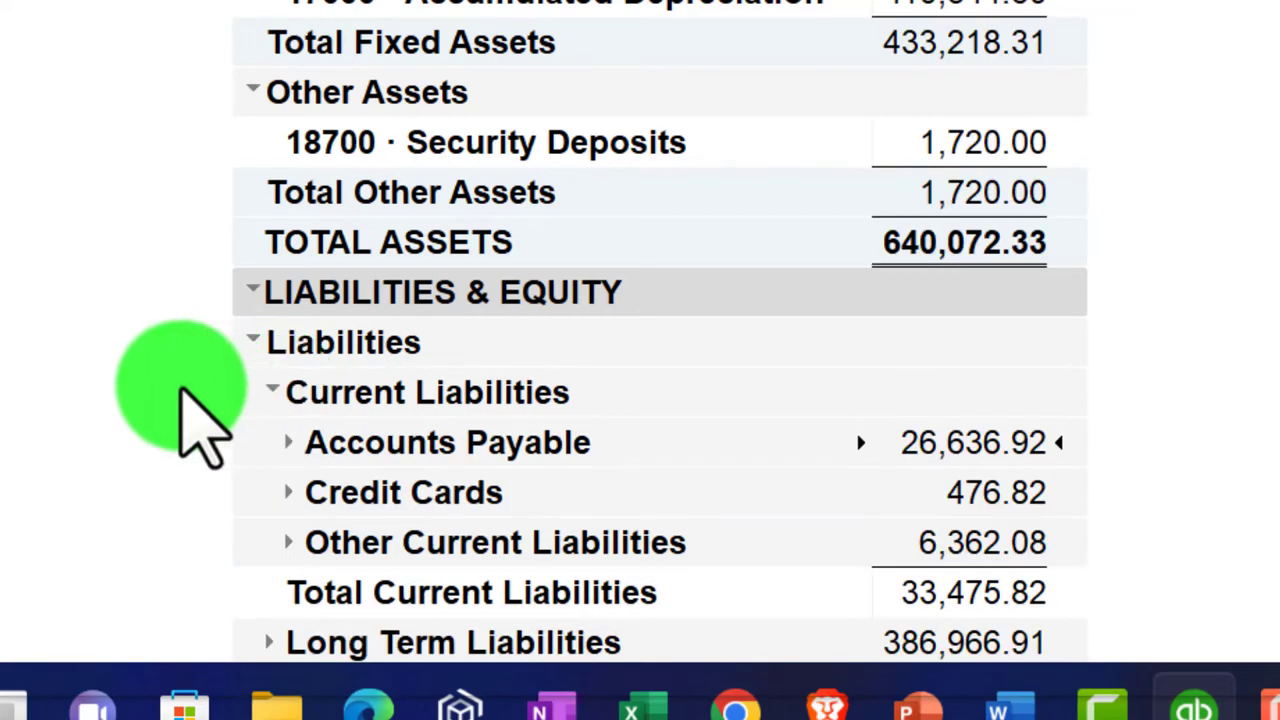
scroll(185, 405, "down", 3)
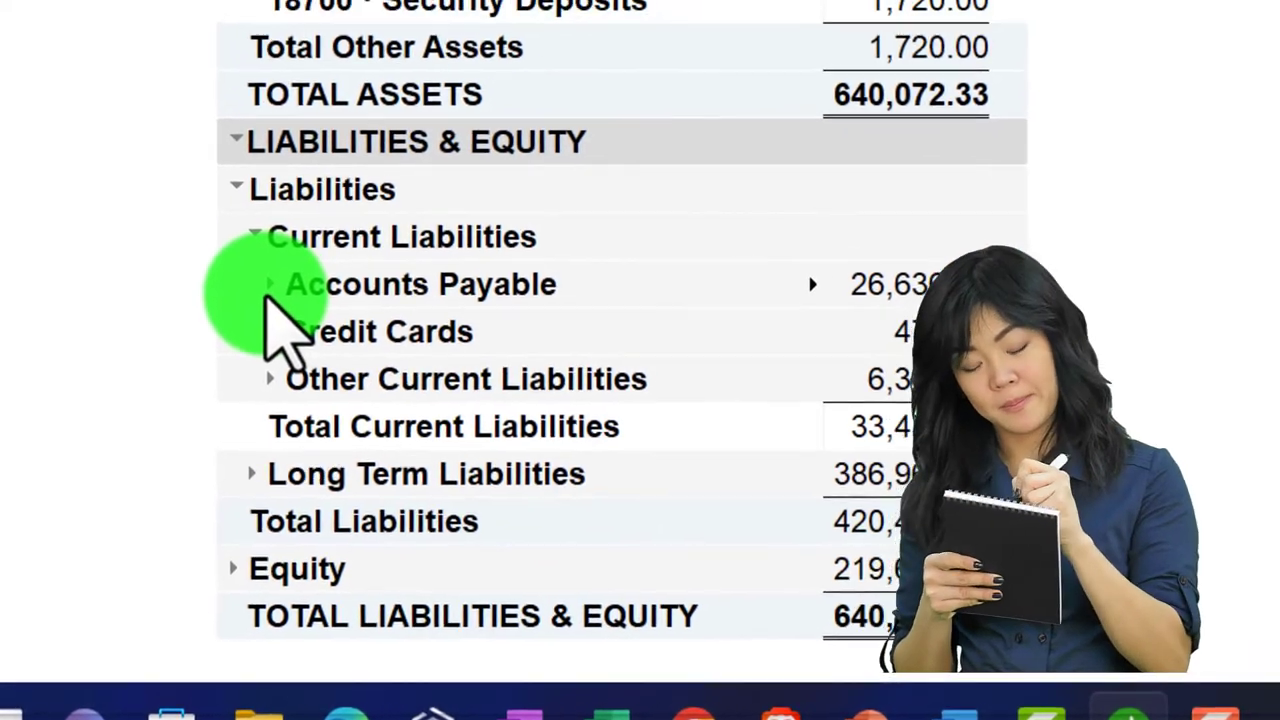
- Collapse the Current Assets group on the Balance Sheet and view the liabilities below
scroll(165, 415, "up", 6)
scroll(160, 430, "up", 5)
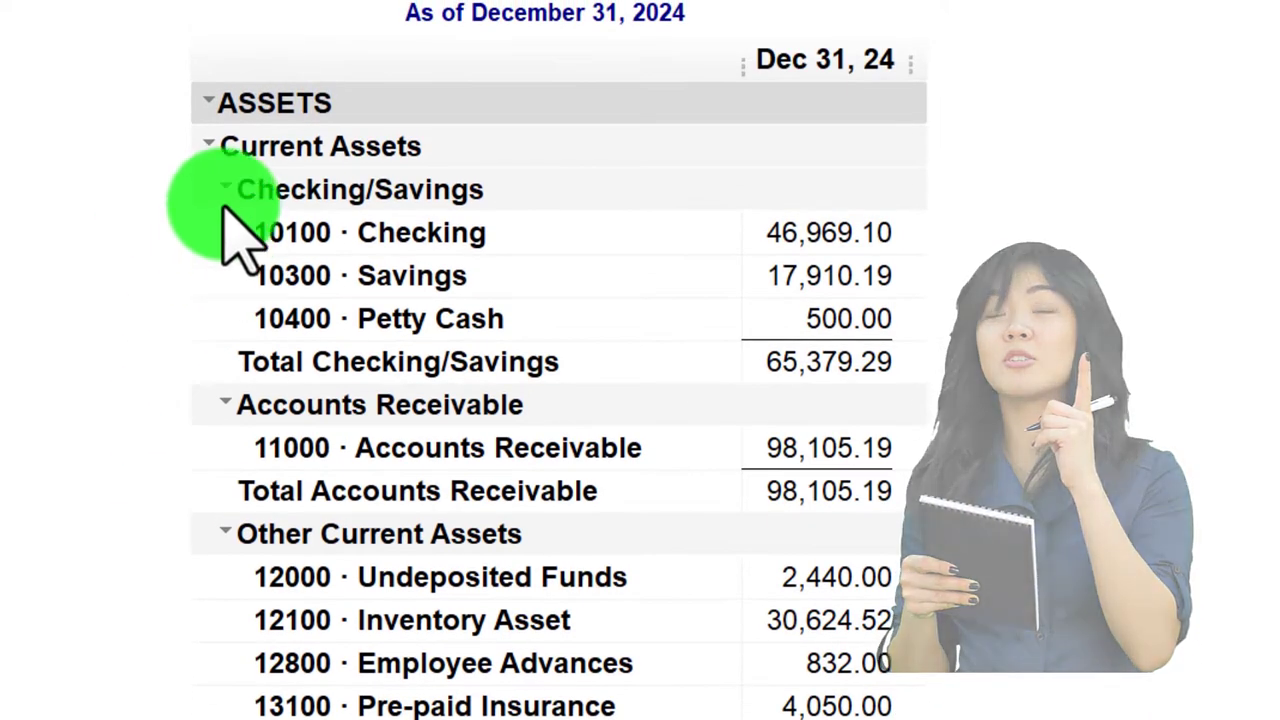
left_click(210, 147)
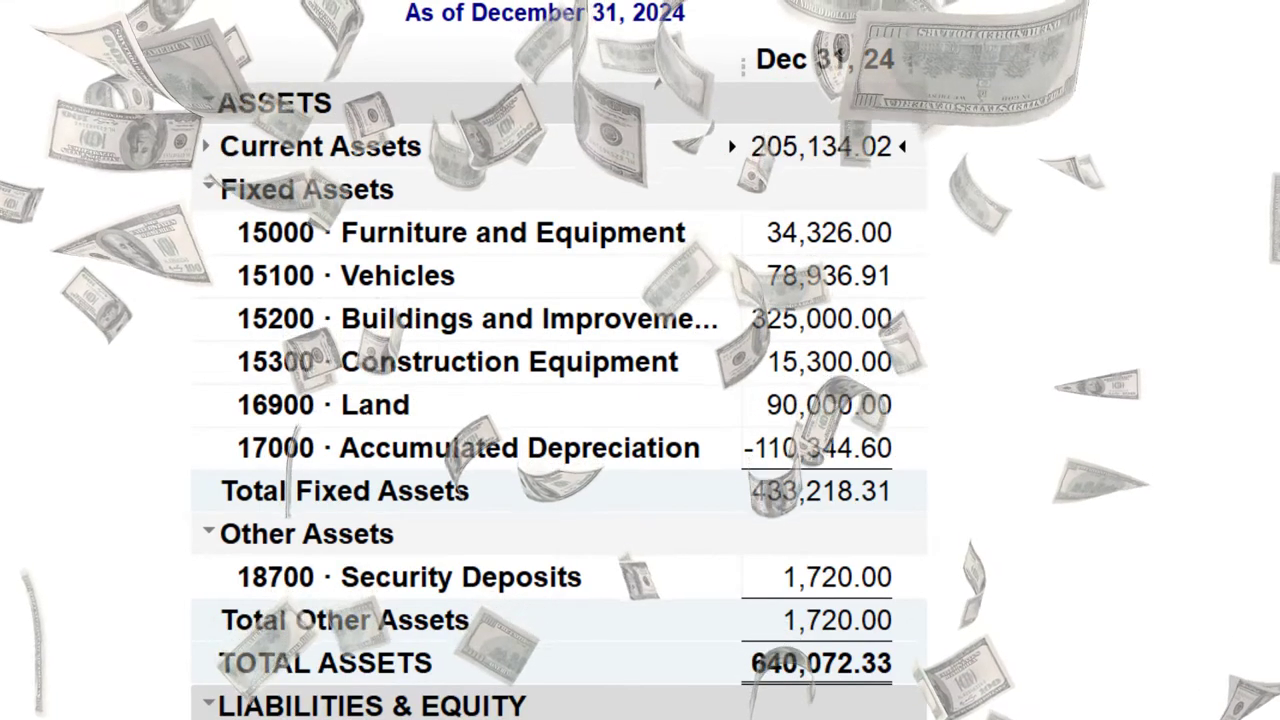
scroll(558, 400, "down", 3)
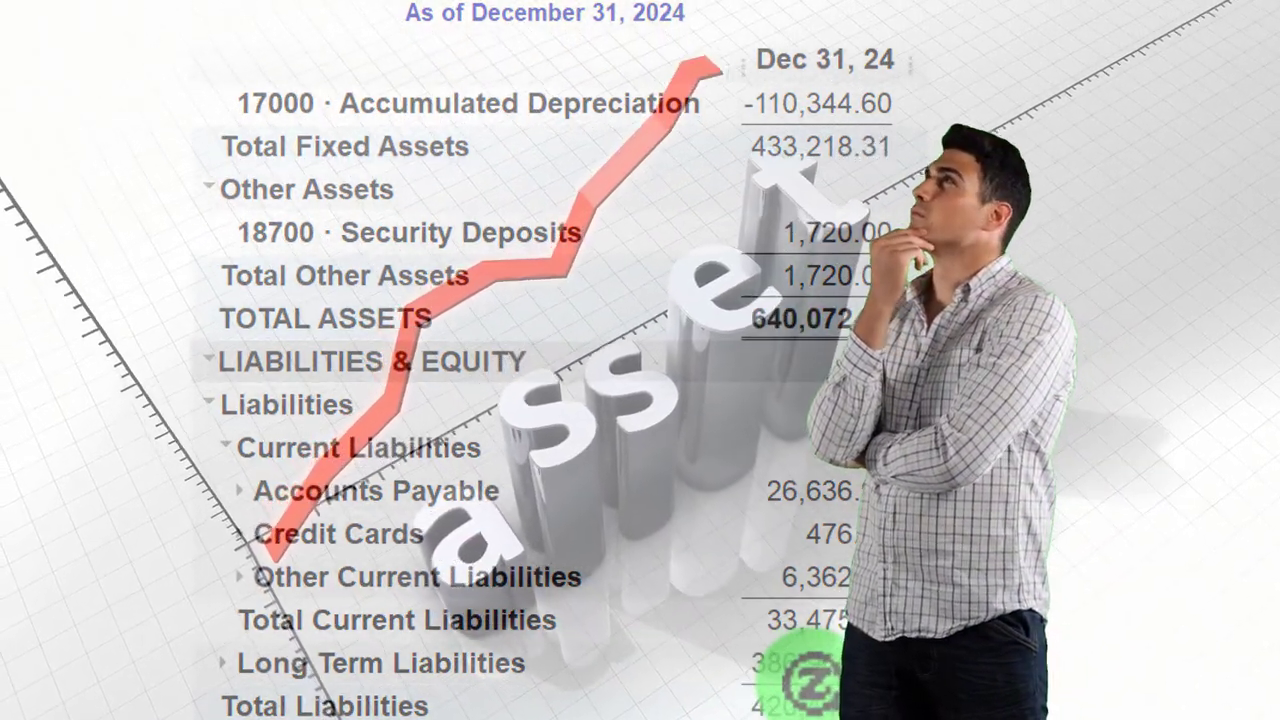
- Review the Fixed Assets accounts on the Balance Sheet and expand the Accounts Payable group under Current Liabilities
scroll(55, 700, "up", 5)
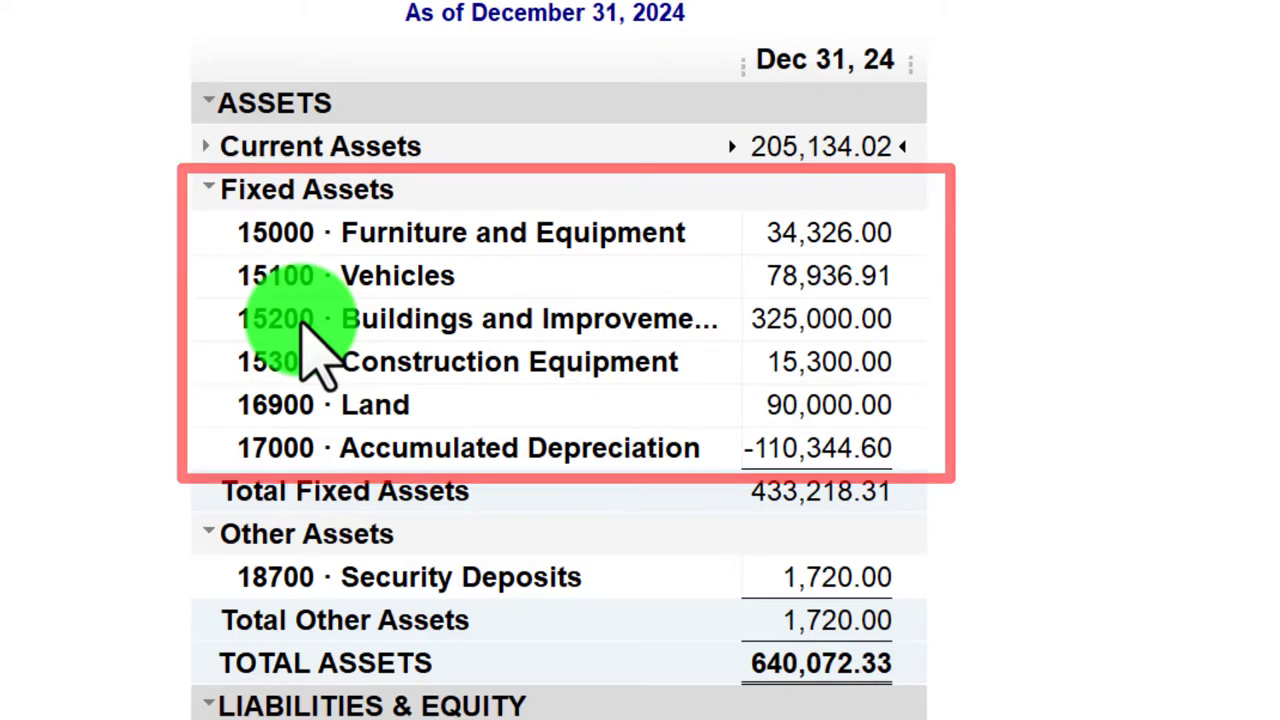
scroll(6, 514, "down", 3)
scroll(6, 514, "up", 3)
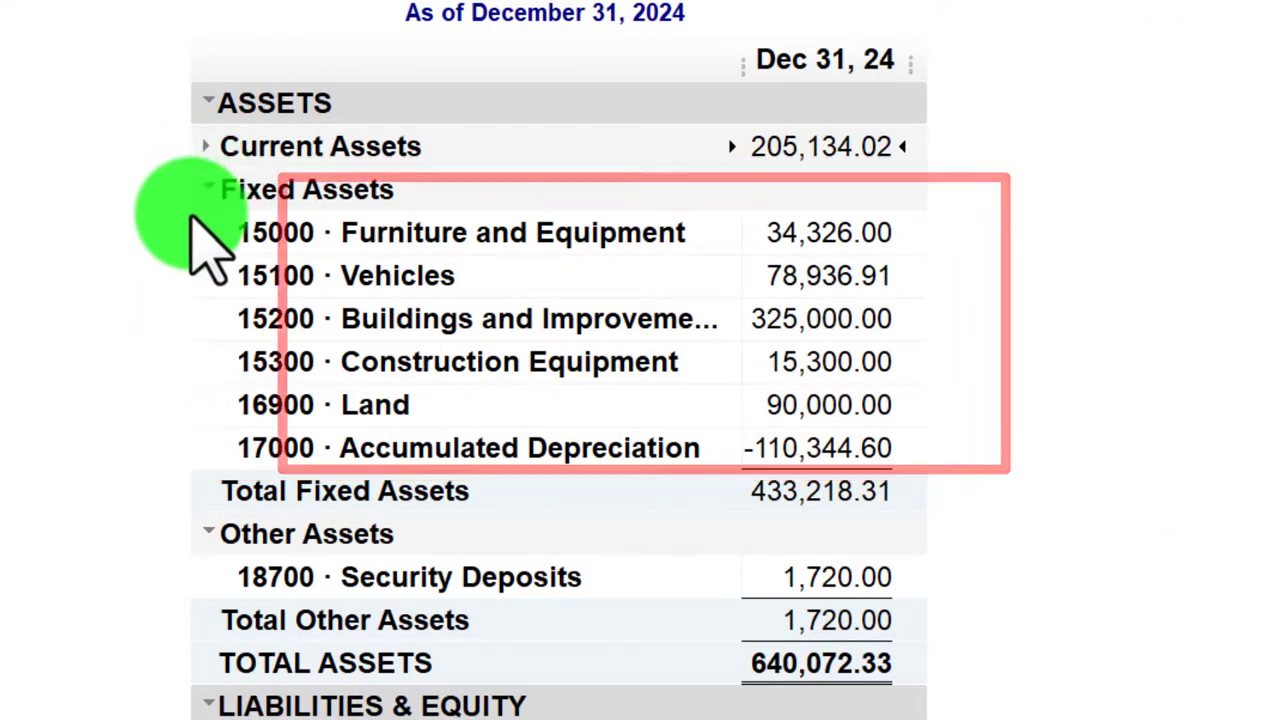
scroll(160, 298, "down", 5)
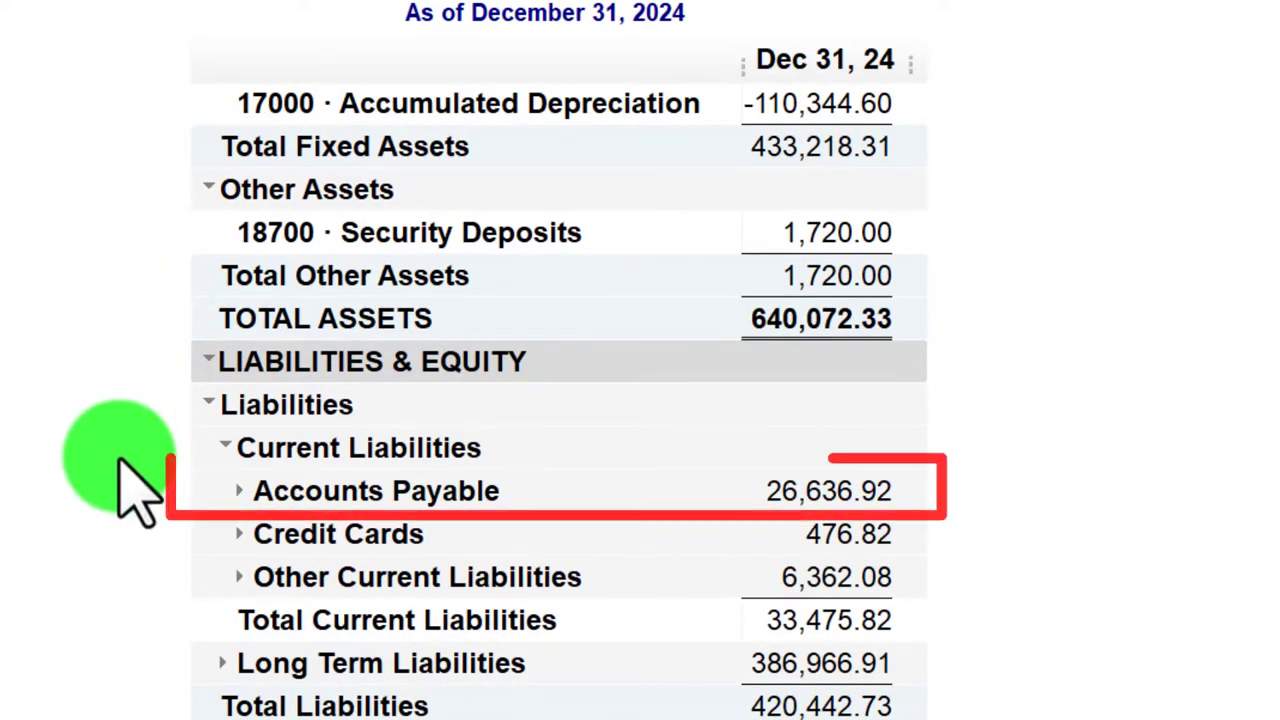
left_click(240, 492)
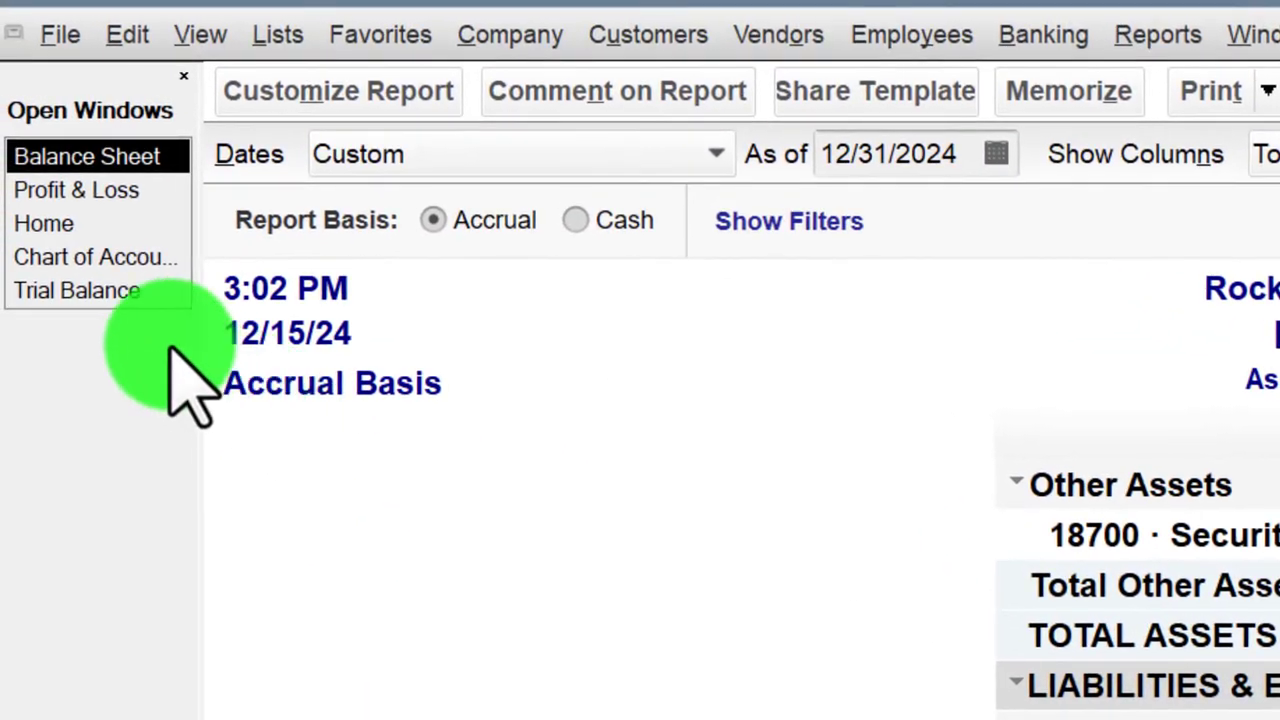
- Open the Chart of Accounts and locate the 20000 Accounts Payable account in the list
left_click(92, 258)
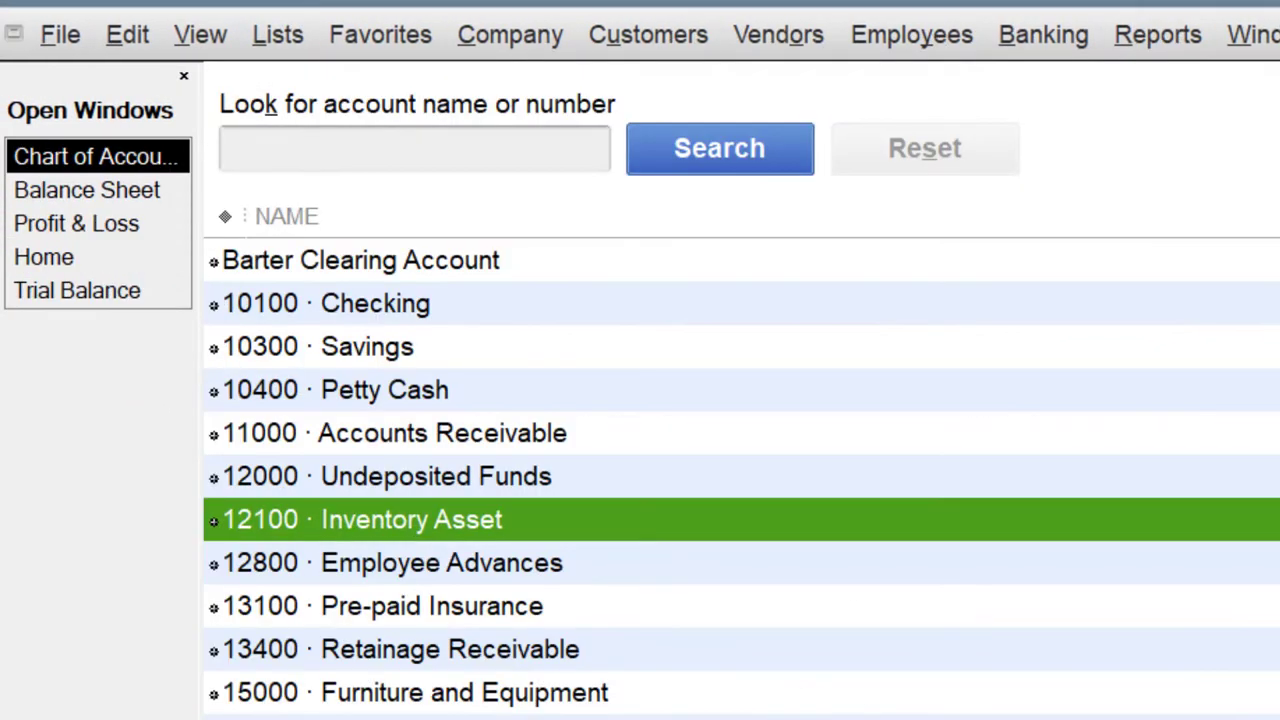
scroll(735, 700, "down", 3)
scroll(732, 700, "down", 6)
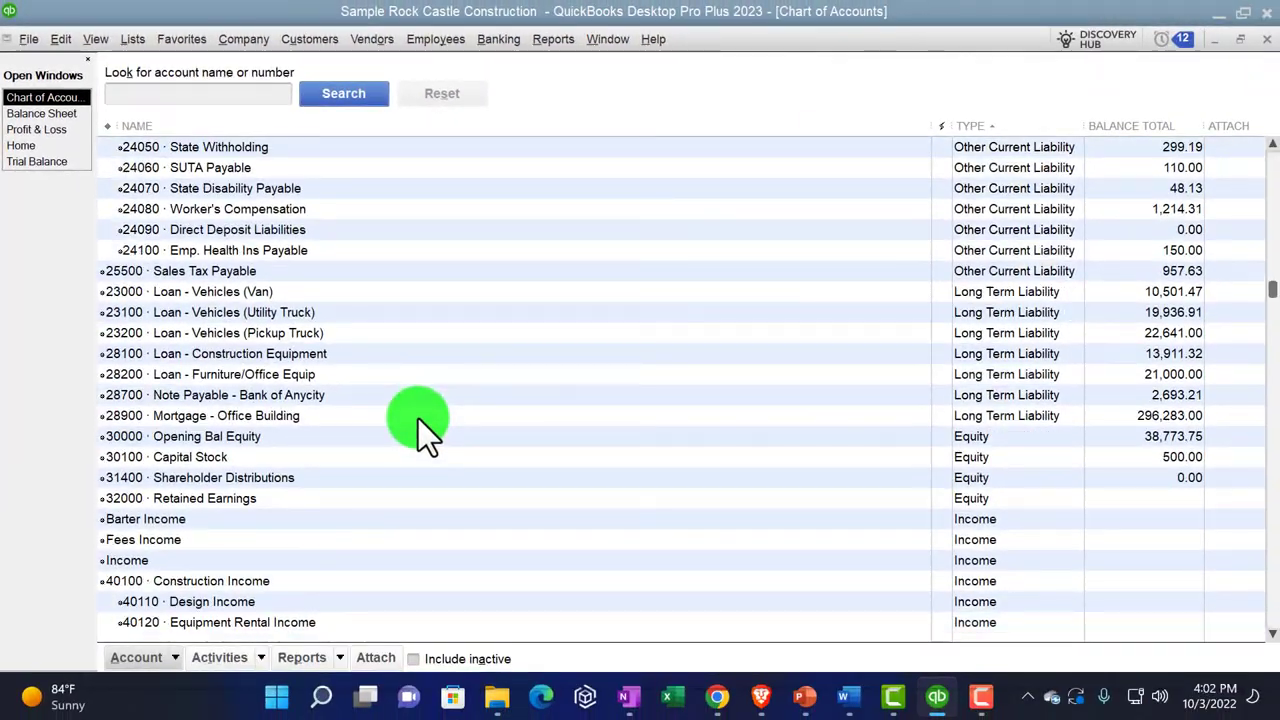
scroll(732, 700, "up", 3)
scroll(418, 418, "up", 2)
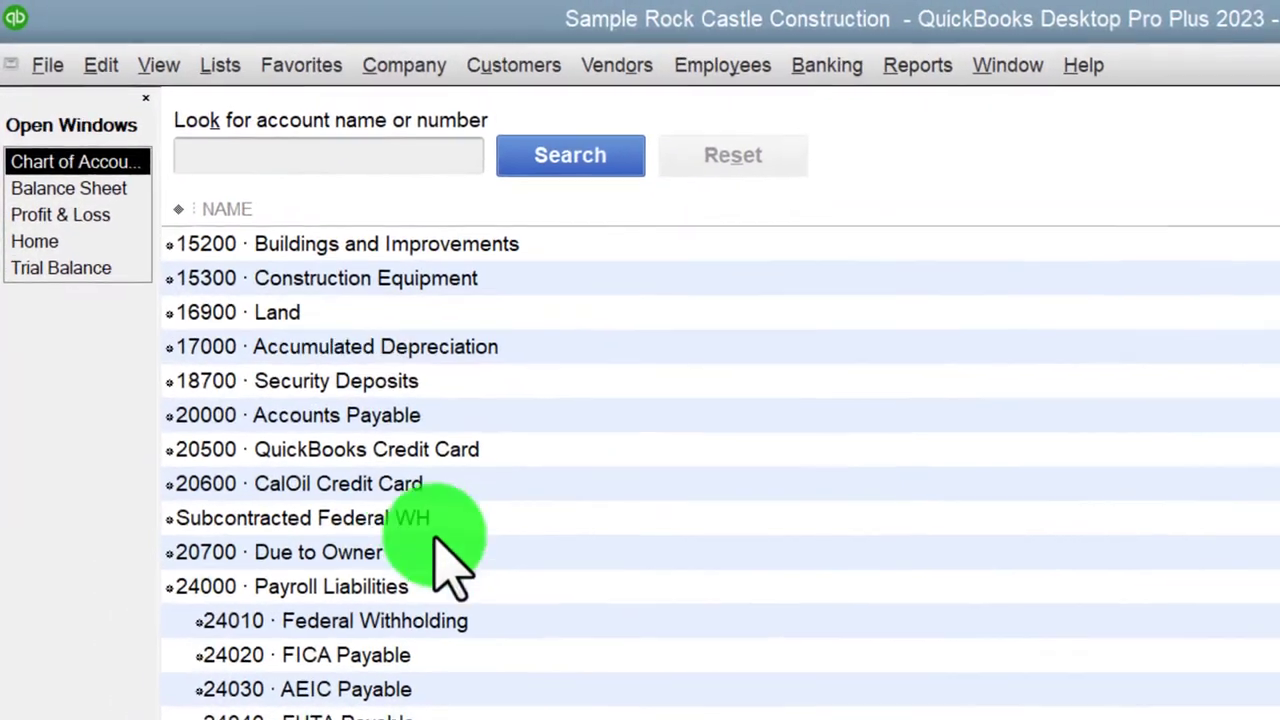
left_click(215, 245)
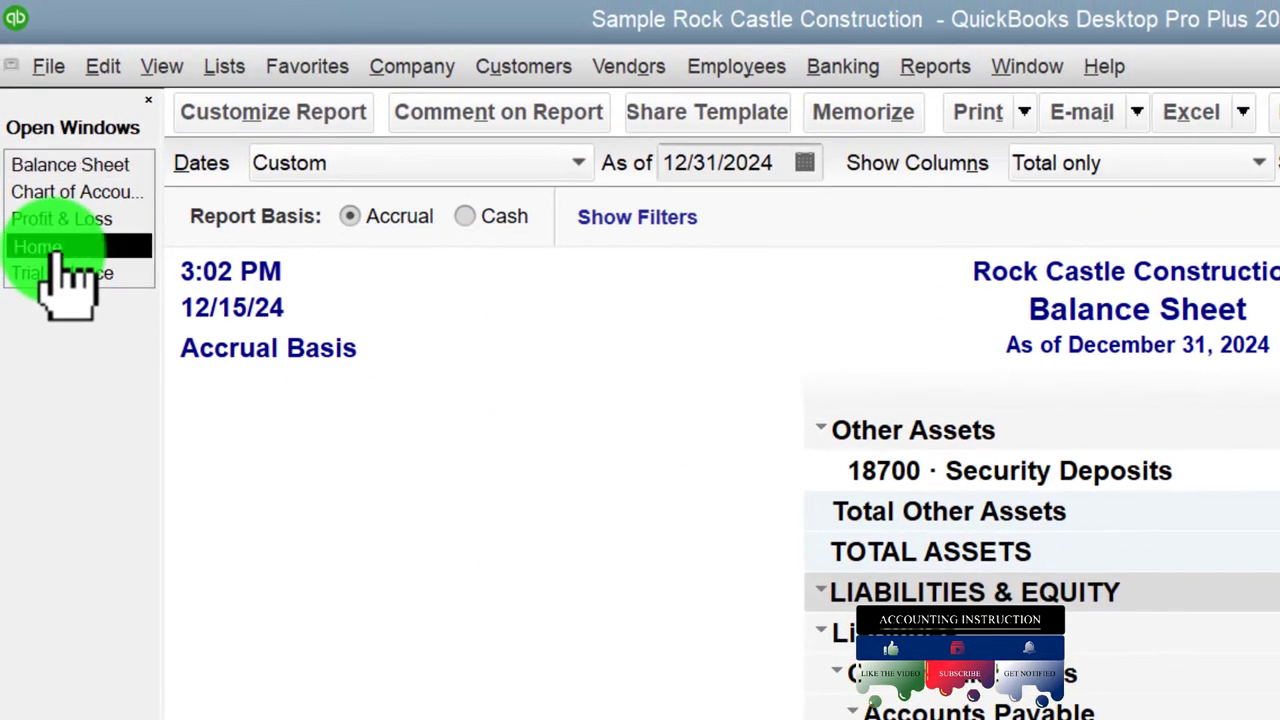
- View the Home page workflow, and return to the Balance Sheet to expand the Credit Cards group
left_click(60, 248)
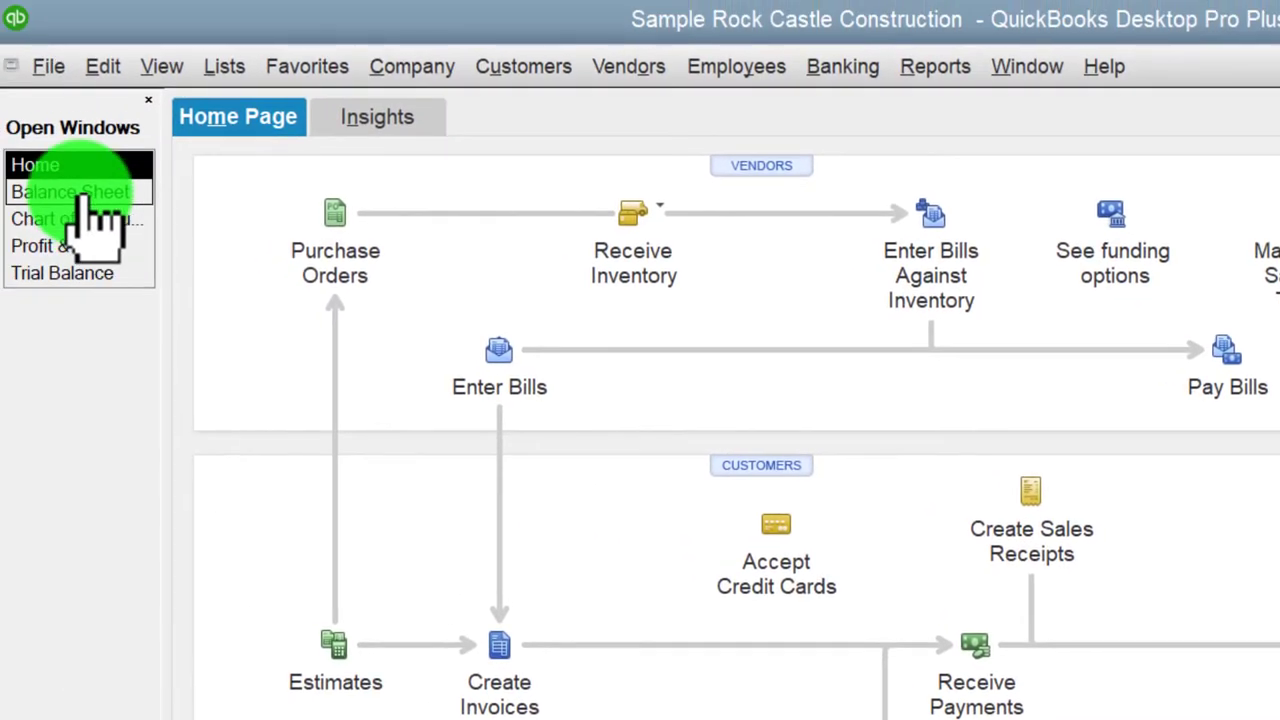
left_click(85, 193)
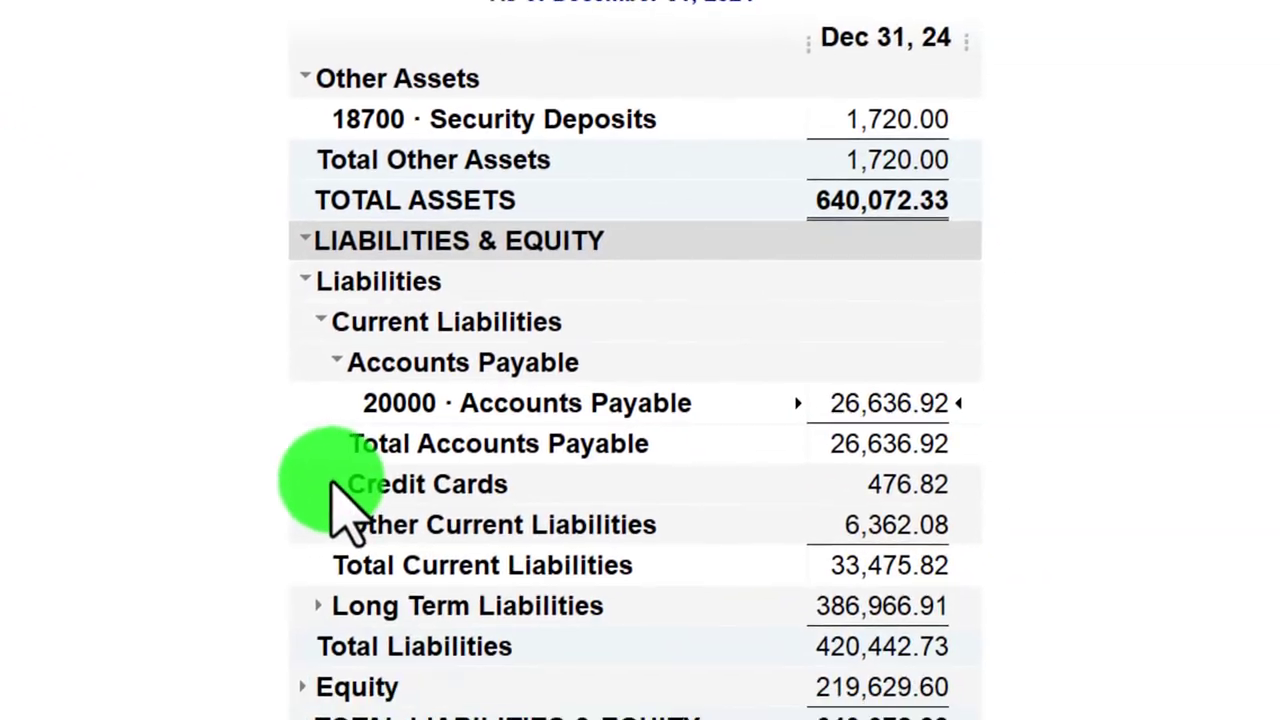
left_click(336, 485)
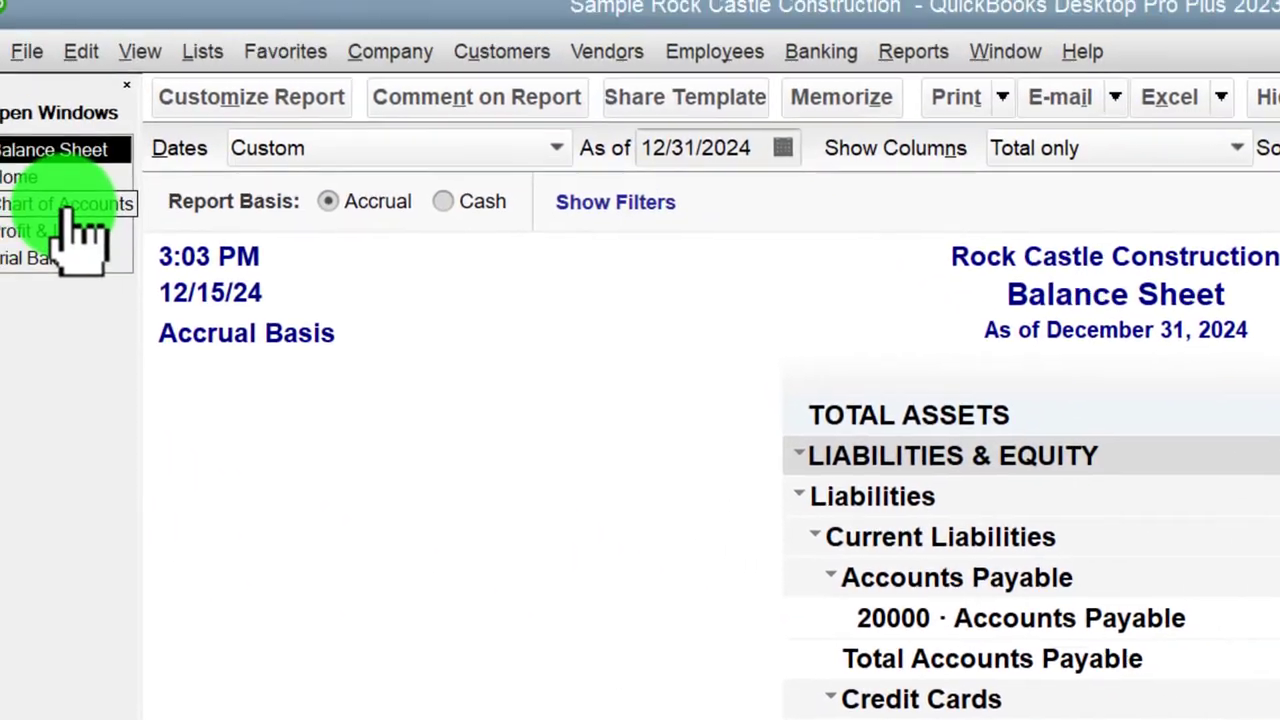
- Review the account types in the Chart of Accounts, from the bank accounts down to the liability accounts
left_click(77, 229)
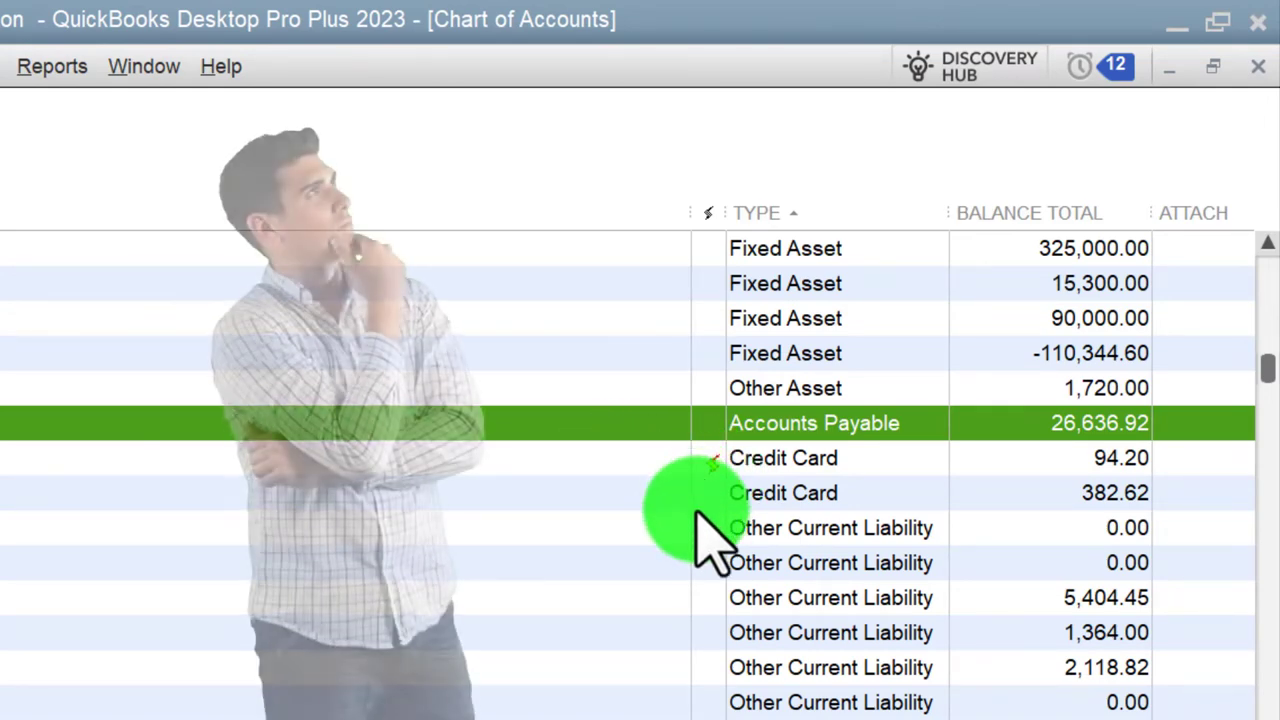
scroll(690, 640, "up", 4)
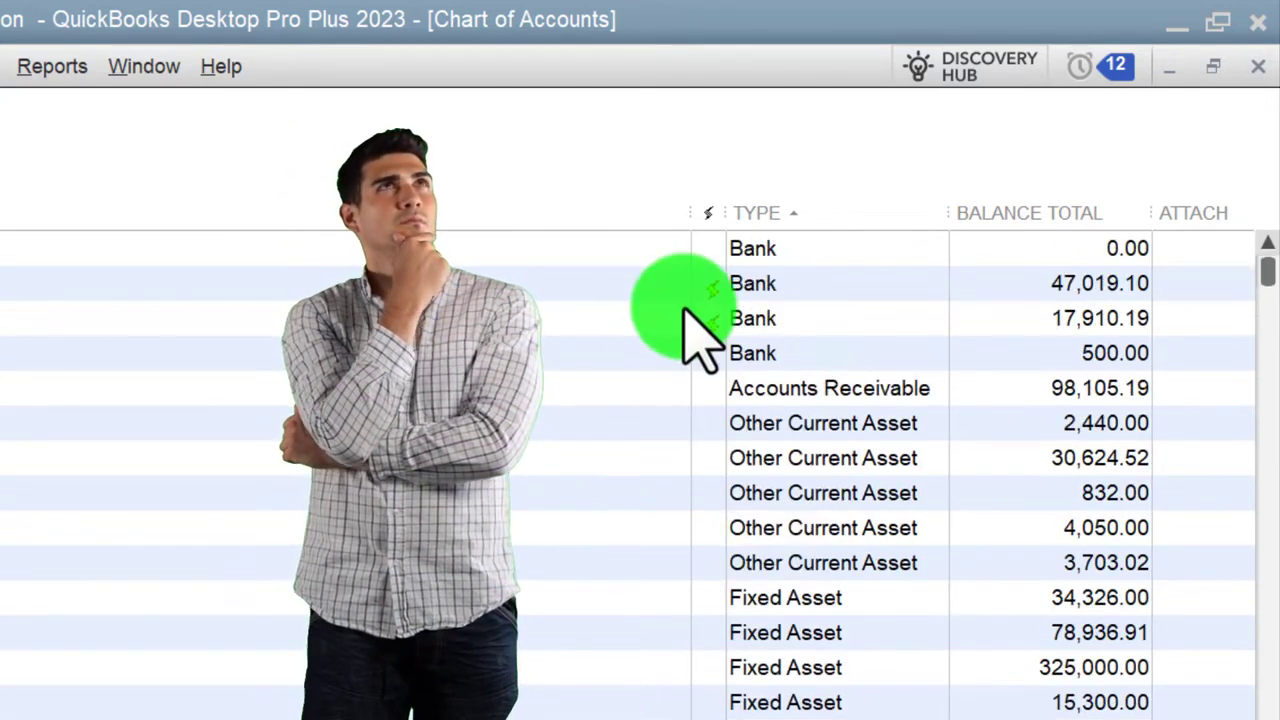
scroll(693, 423, "down", 4)
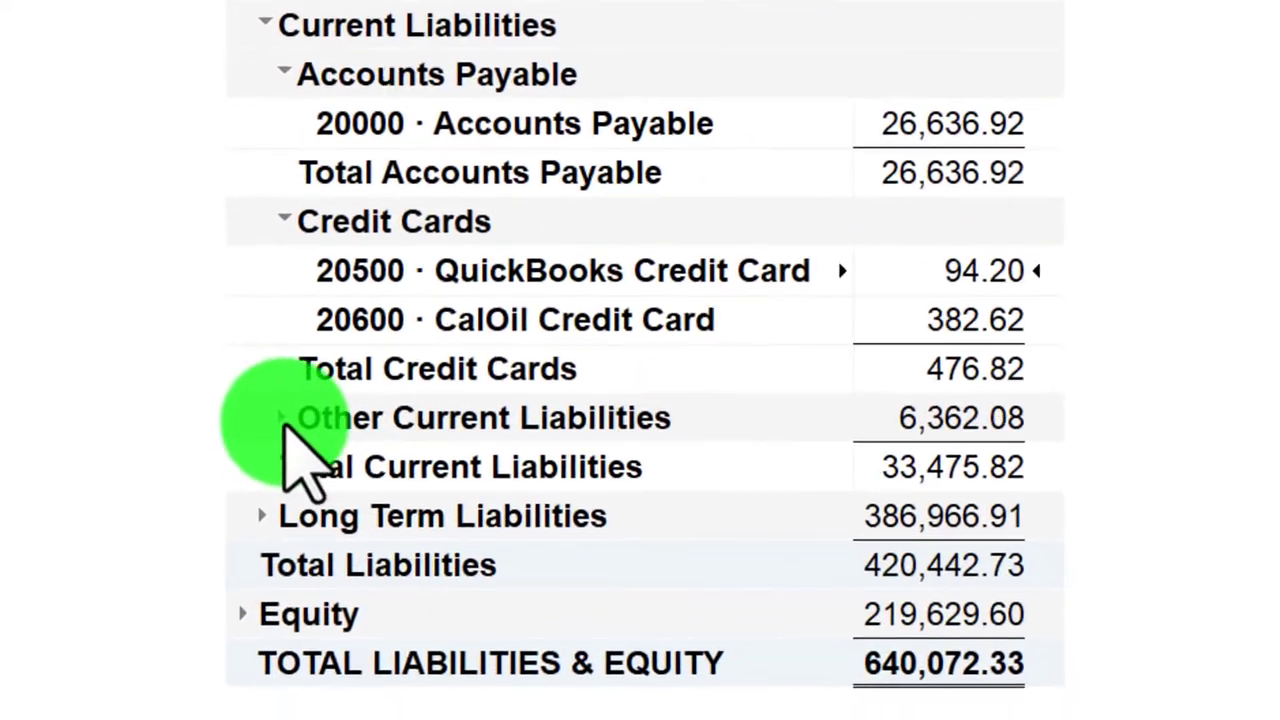
- Expand the Other Current Liabilities and Long Term Liabilities groups on the Balance Sheet and review their accounts
left_click(318, 585)
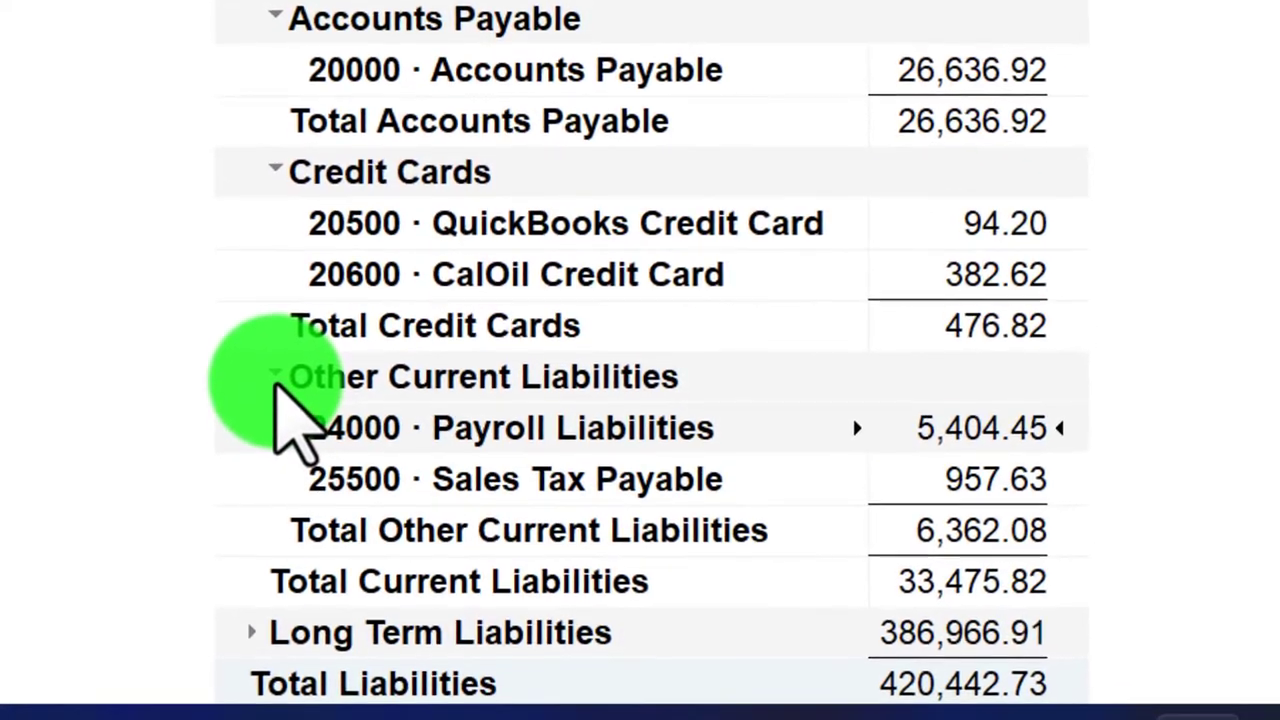
scroll(172, 333, "down", 3)
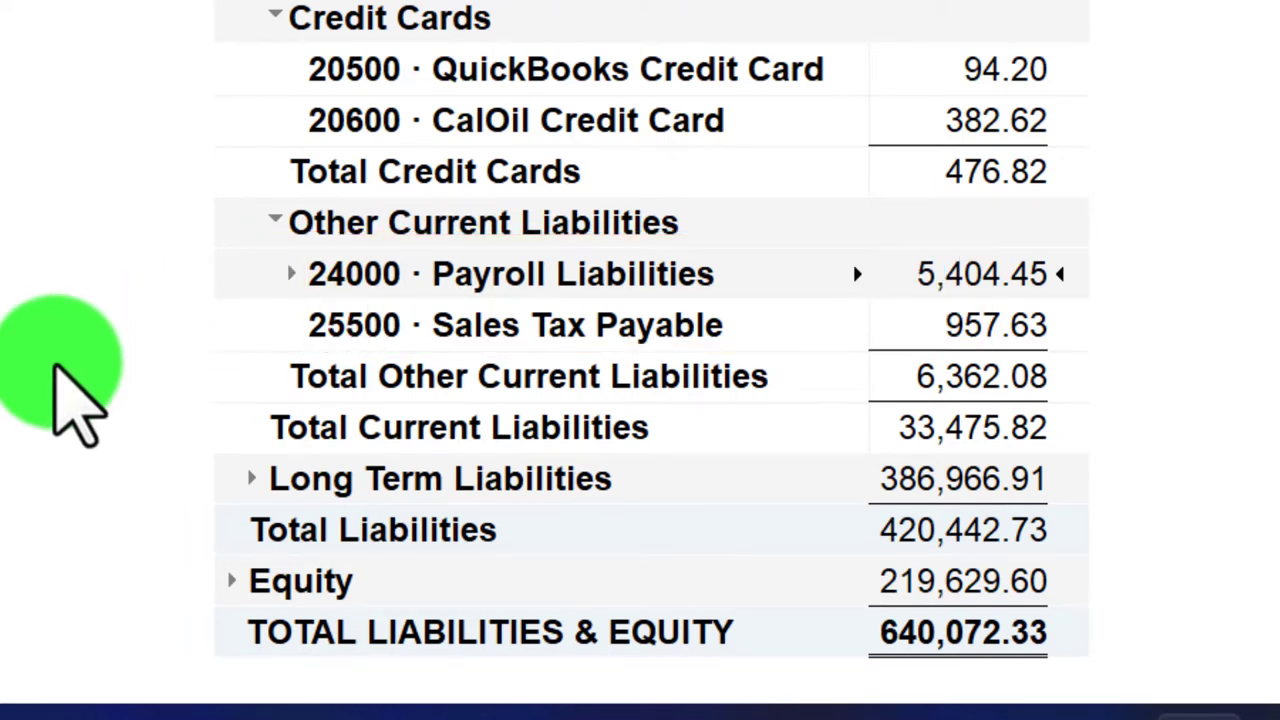
left_click(248, 479)
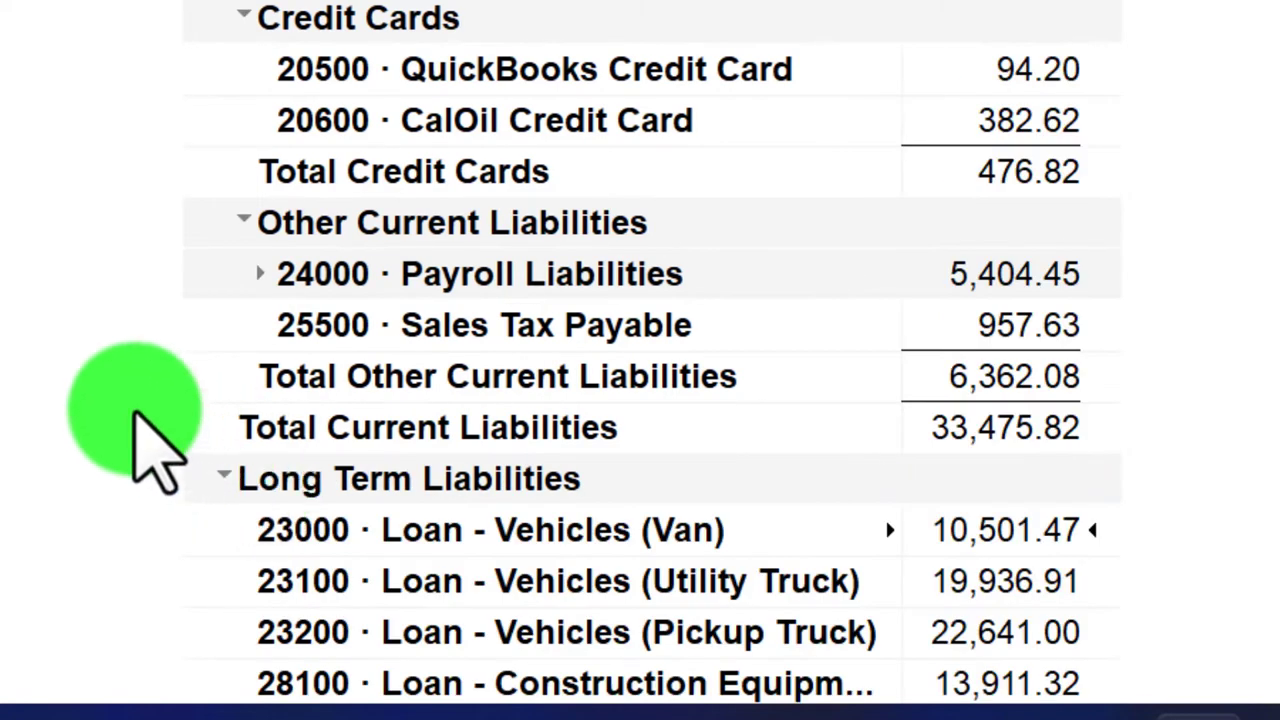
scroll(134, 400, "down", 3)
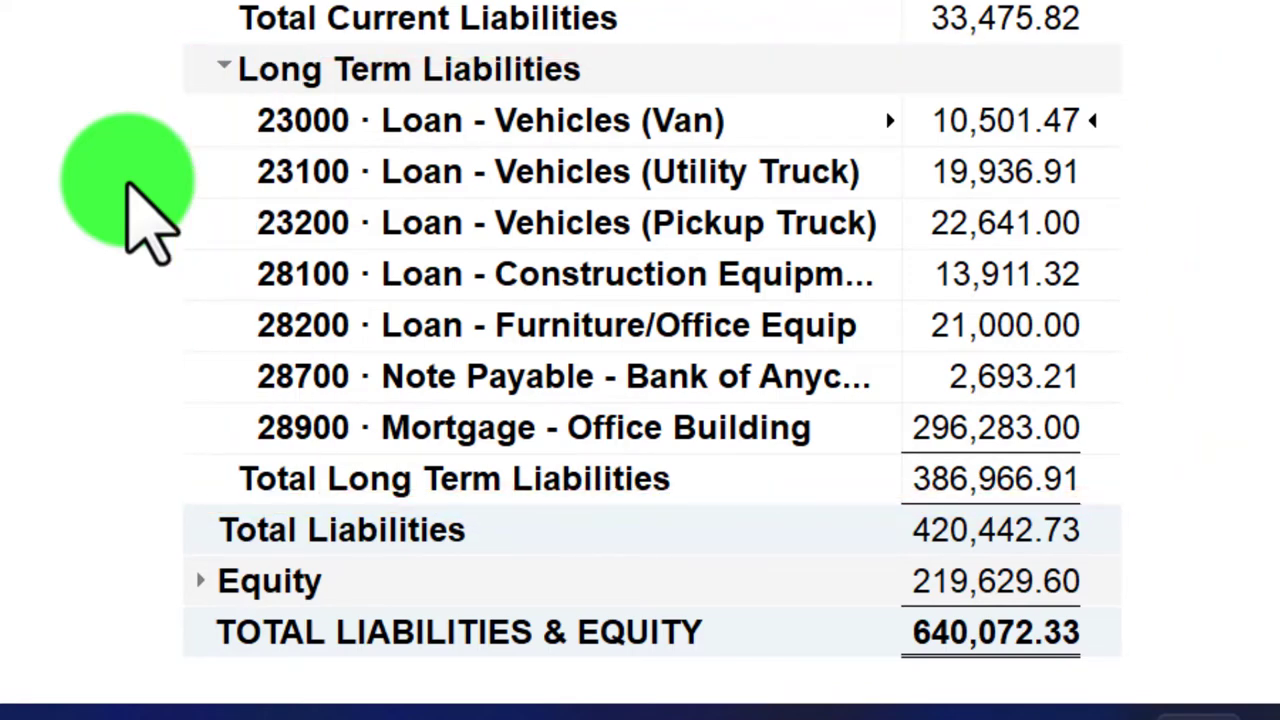
scroll(150, 220, "up", 3)
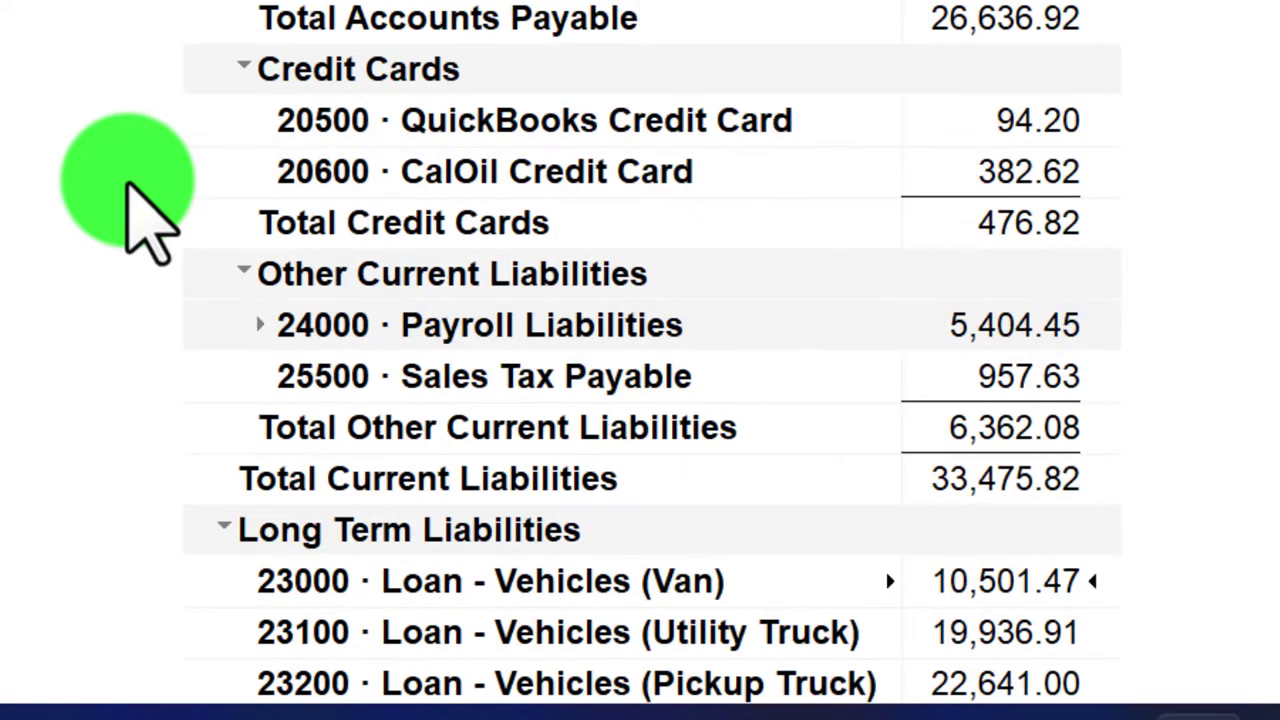
scroll(128, 183, "down", 5)
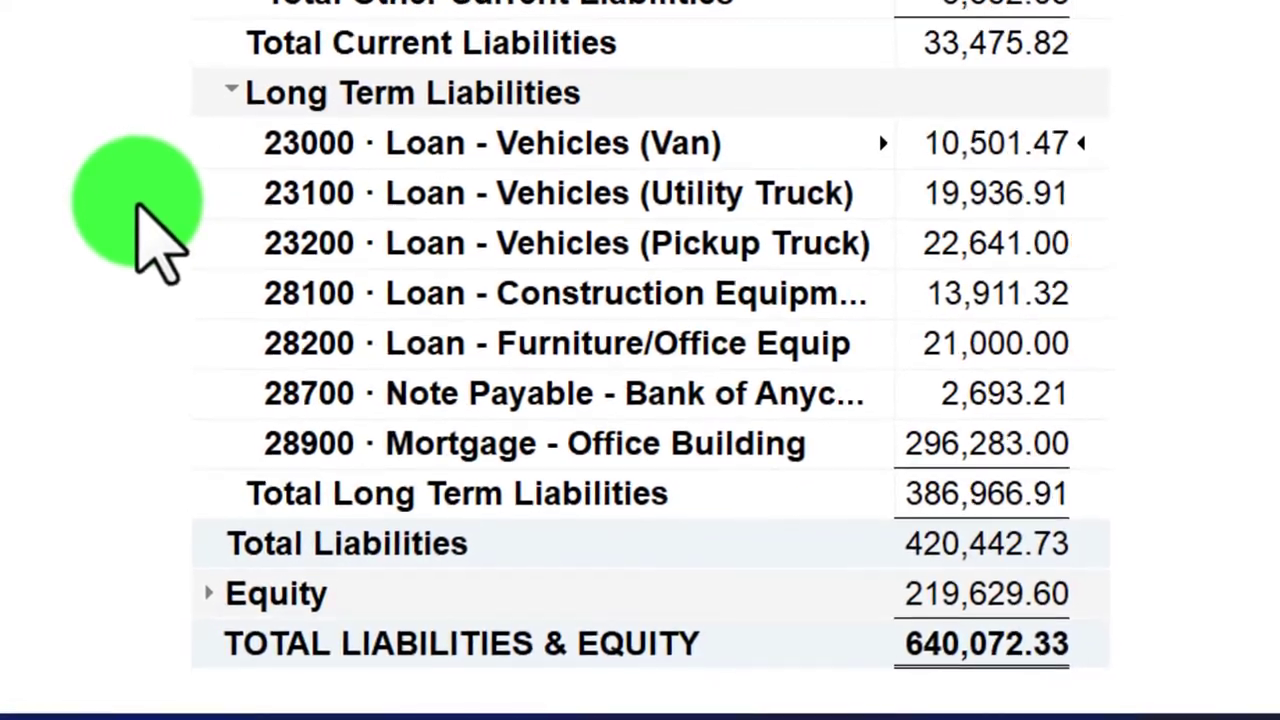
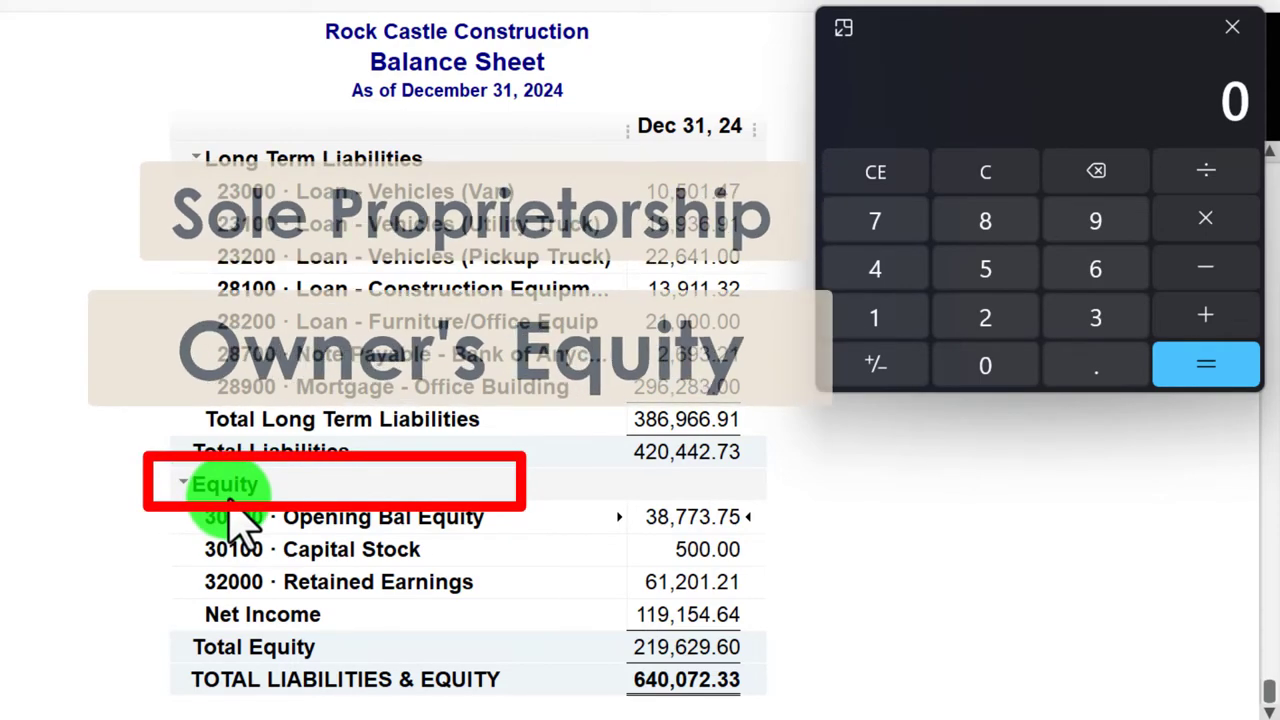
- Go back over the Balance Sheet up to the Assets section and switch to the Chart of Accounts
scroll(237, 517, "up", 5)
scroll(237, 517, "up", 3)
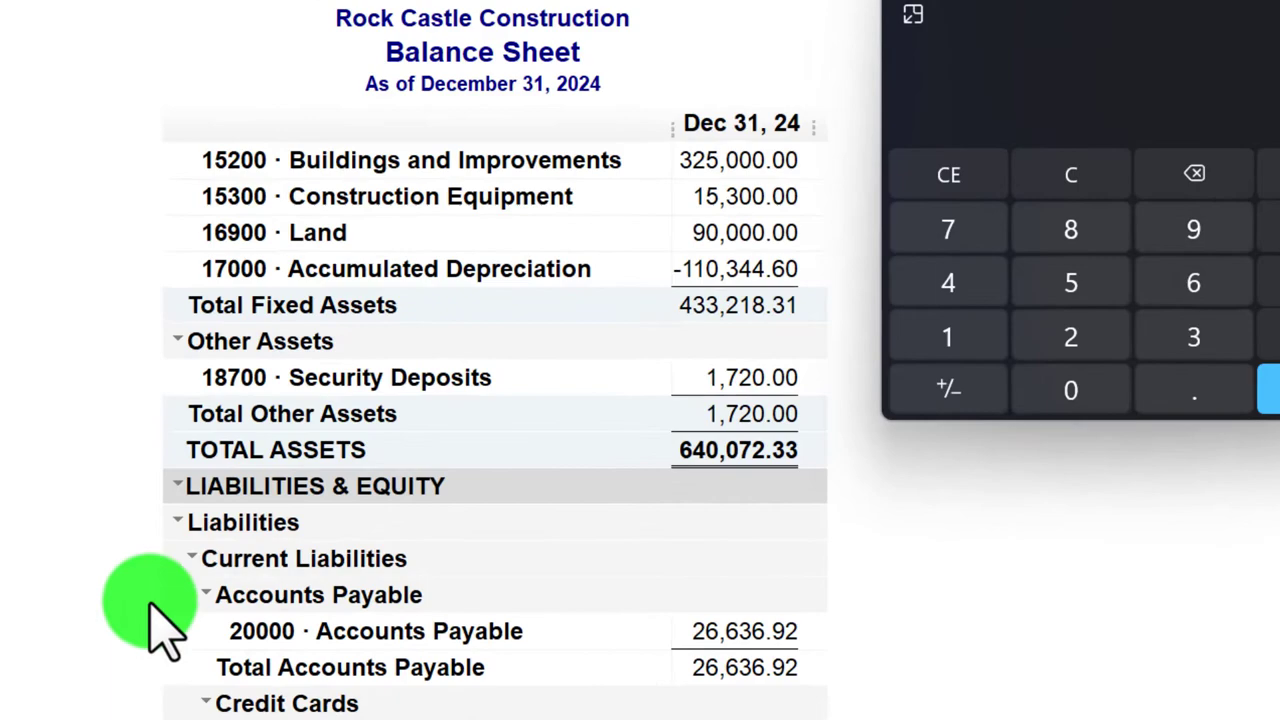
scroll(180, 500, "up", 3)
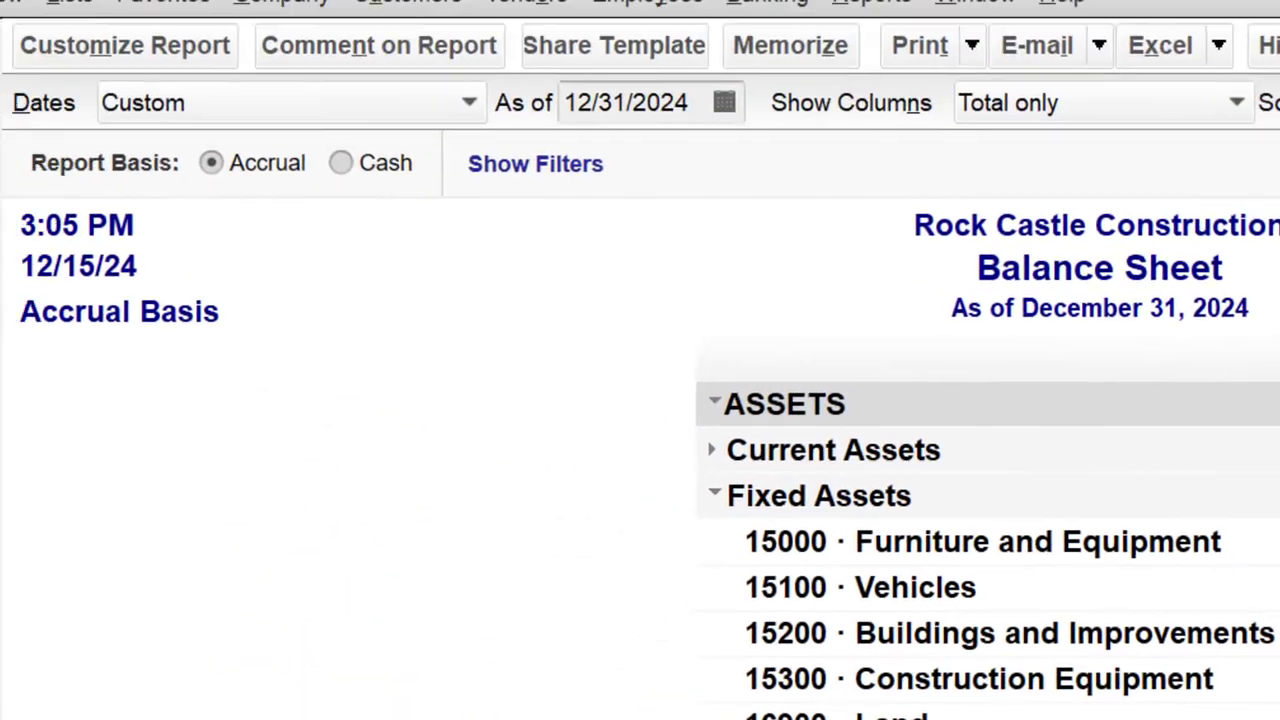
left_click(55, 76)
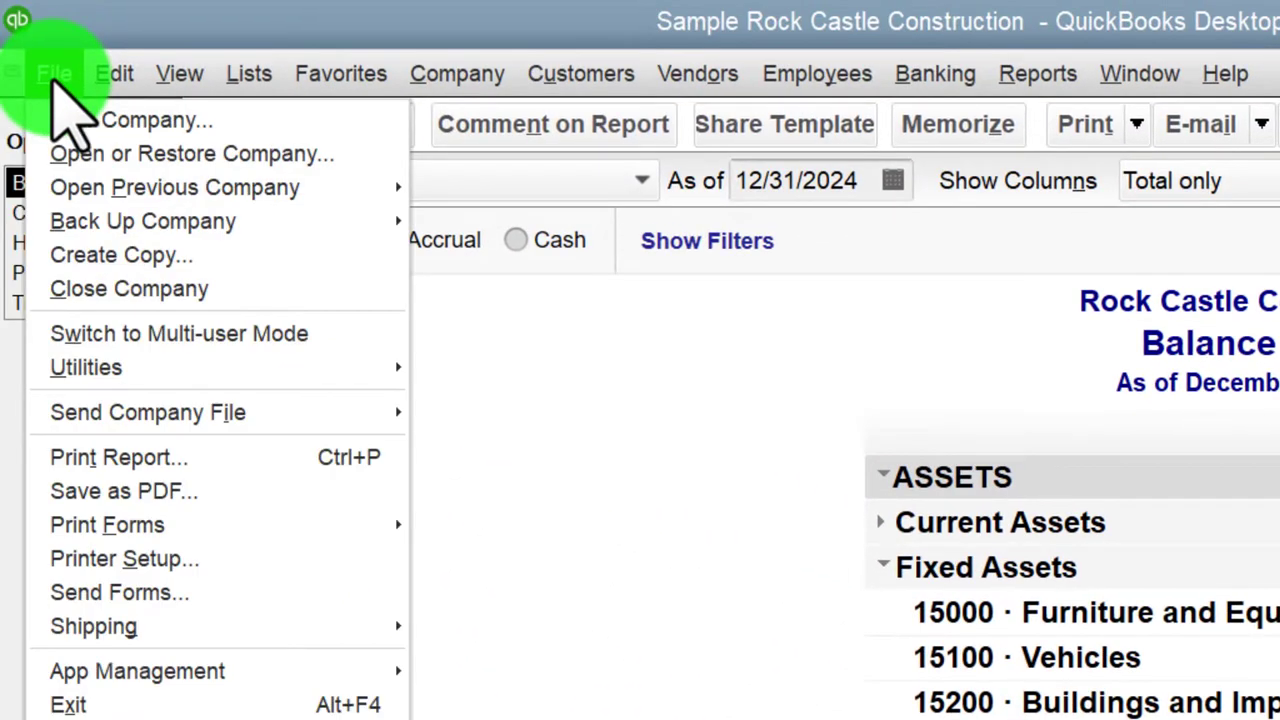
left_click(55, 76)
left_click(90, 303)
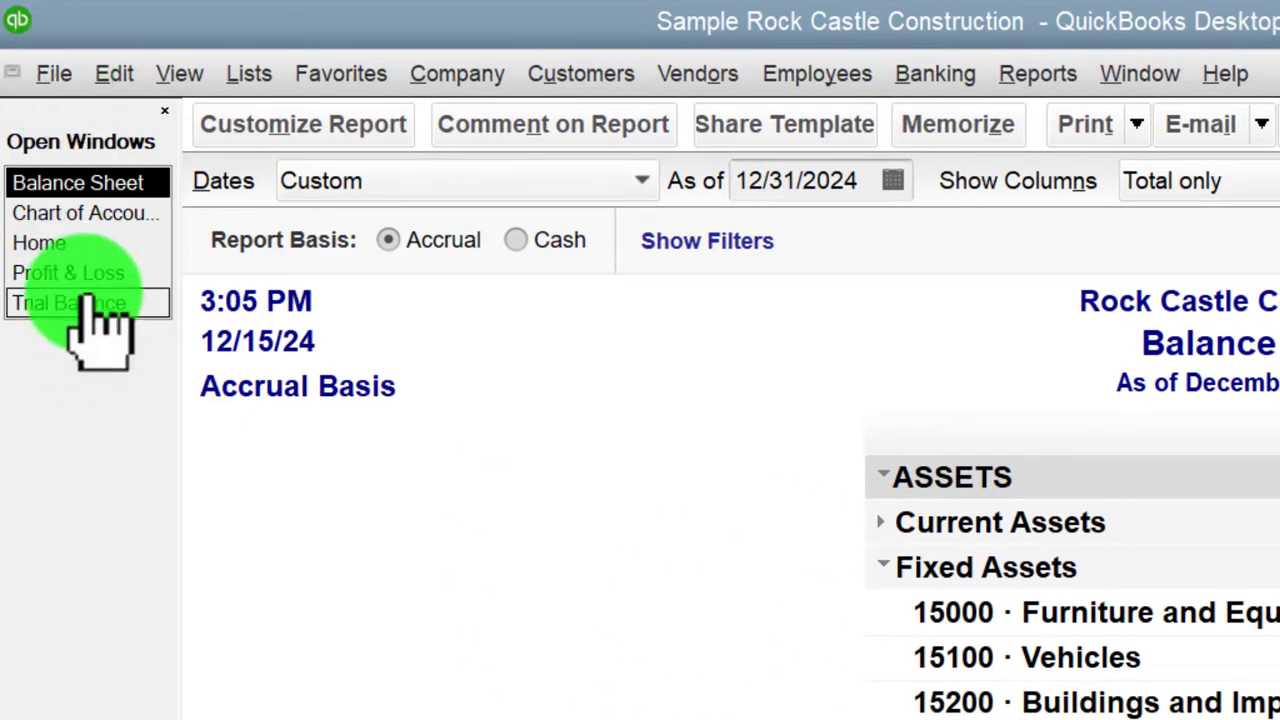
left_click(85, 213)
- Reposition the calculator over the Chart of Accounts and return to the Balance Sheet
left_click(1200, 719)
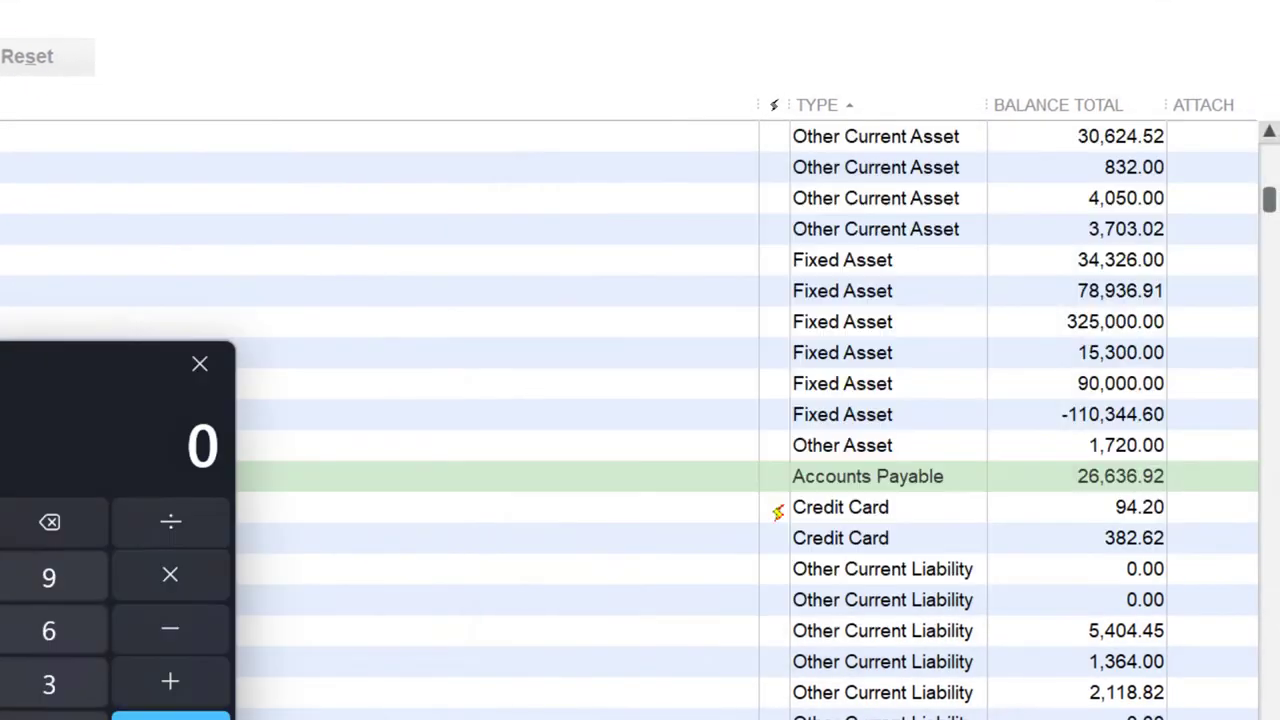
left_click(815, 210)
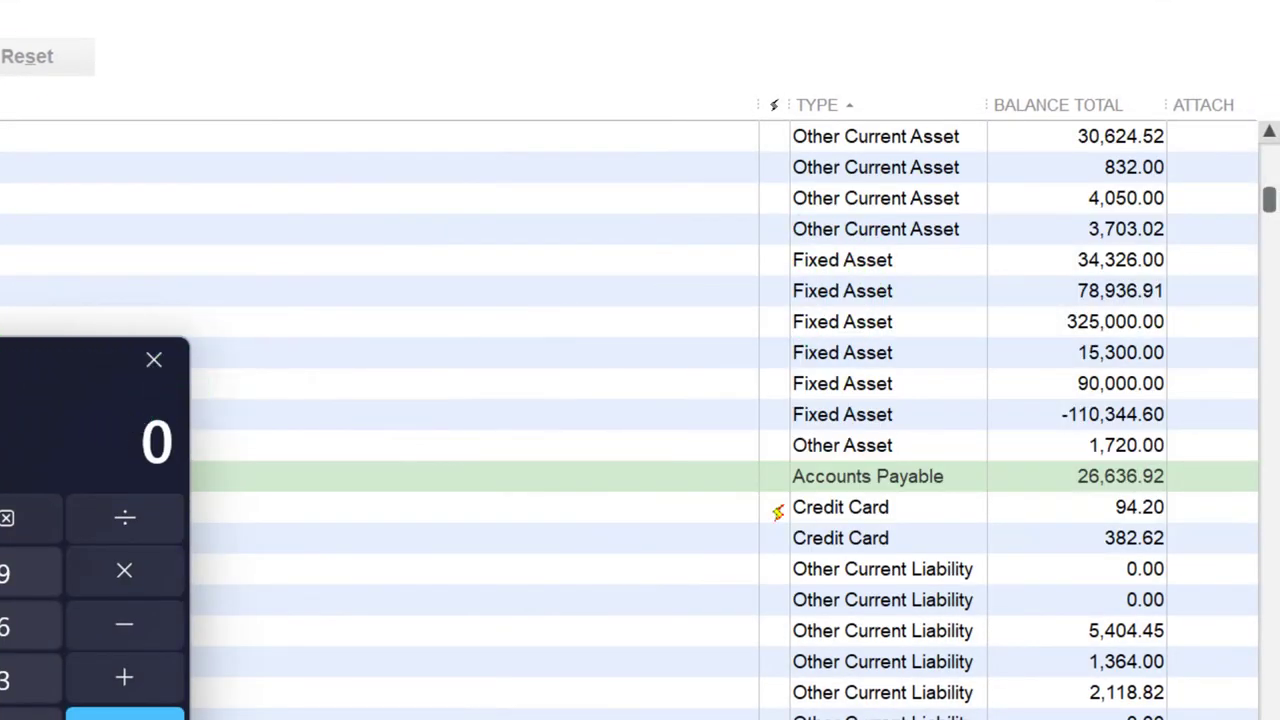
left_click_drag(0, 356, 1019, 214)
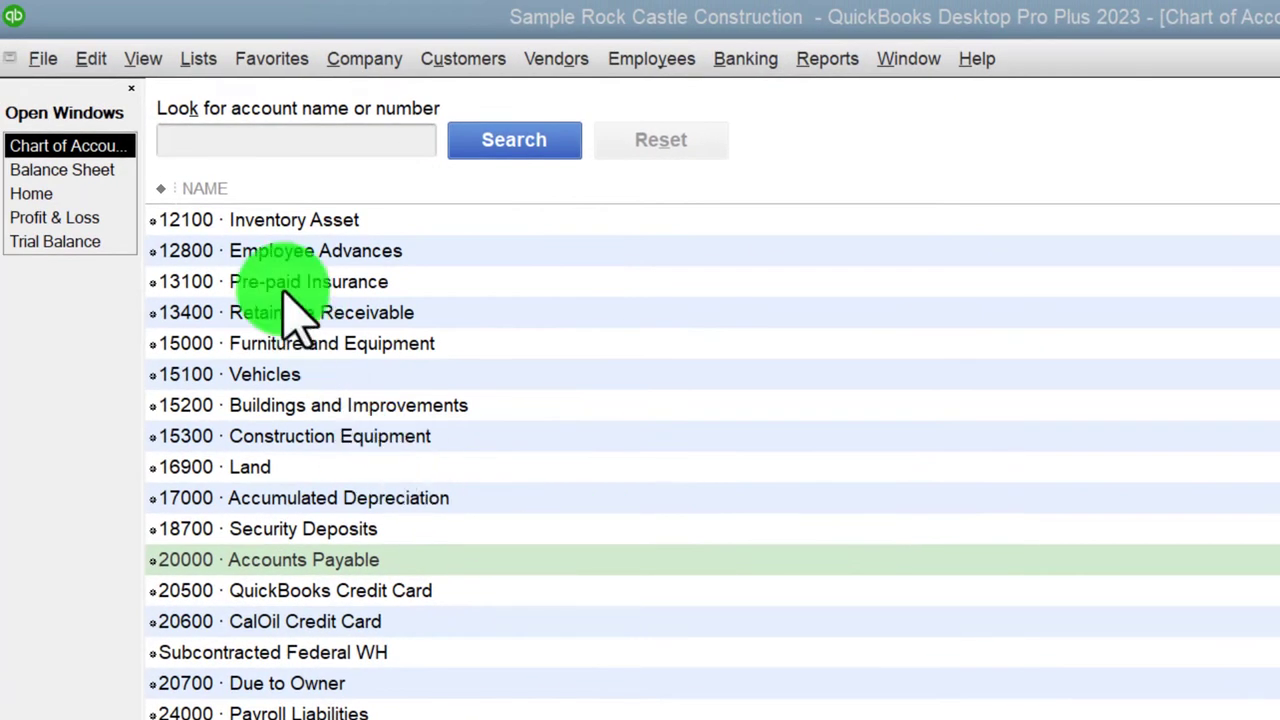
left_click(97, 172)
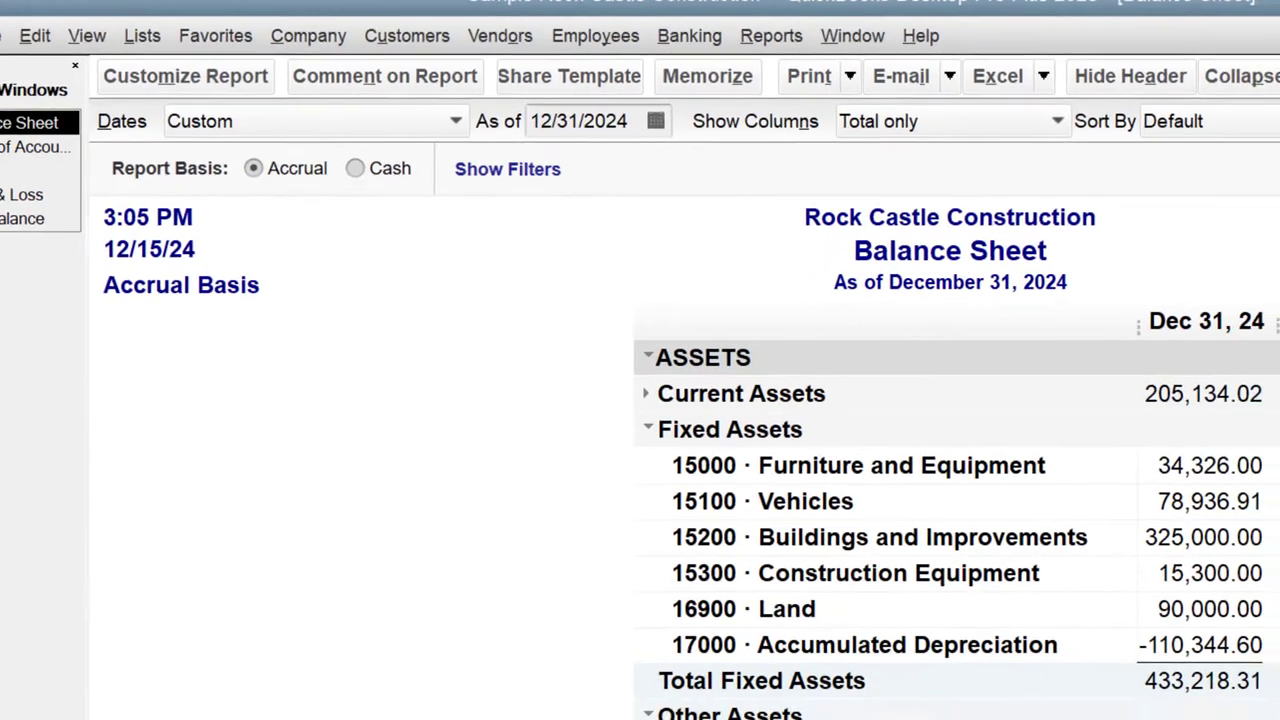
- Calculate total equity in the calculator by subtracting total liabilities of 420,442.73 from total assets of 640,072.33
scroll(926, 700, "down", 10)
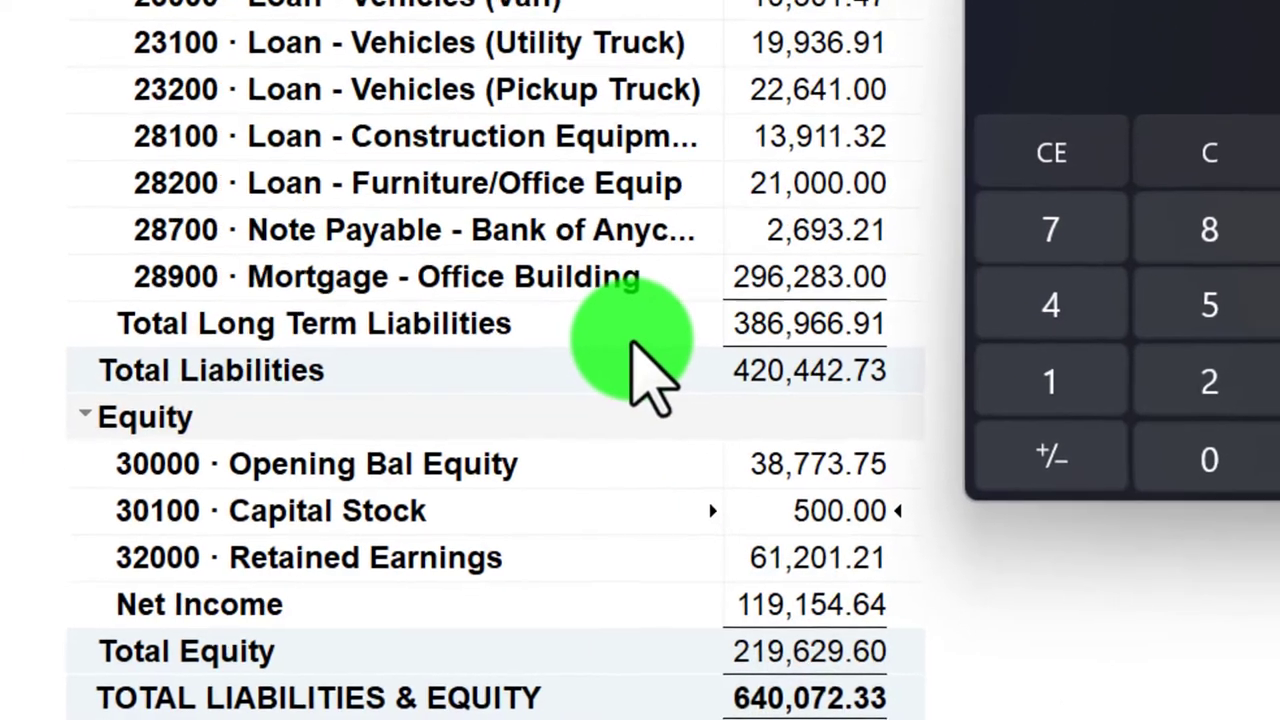
scroll(286, 371, "up", 10)
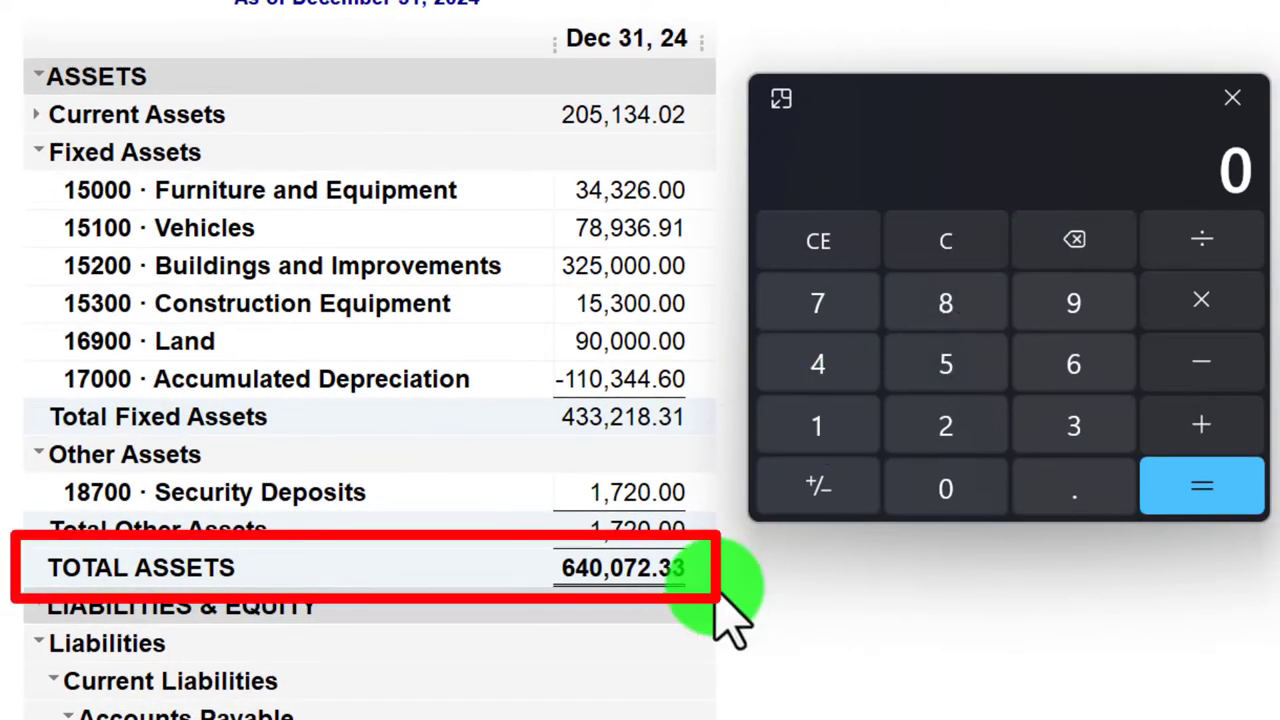
type("640,07")
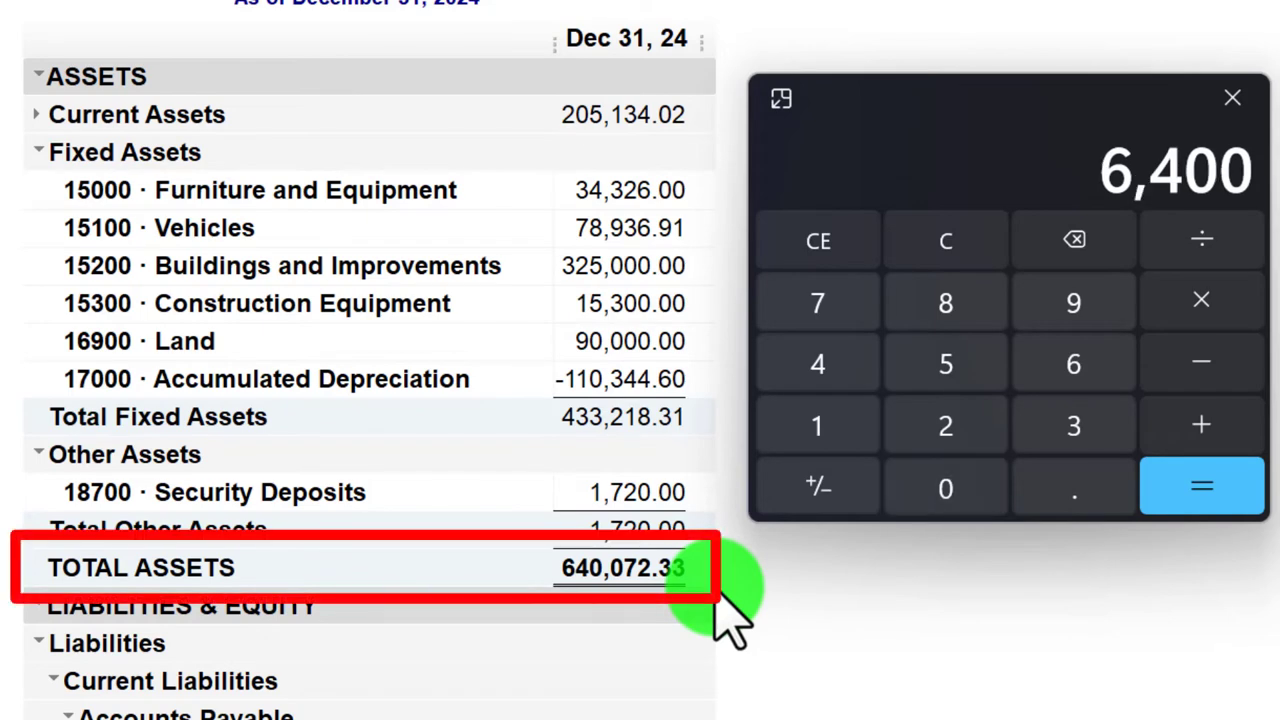
type("2.33")
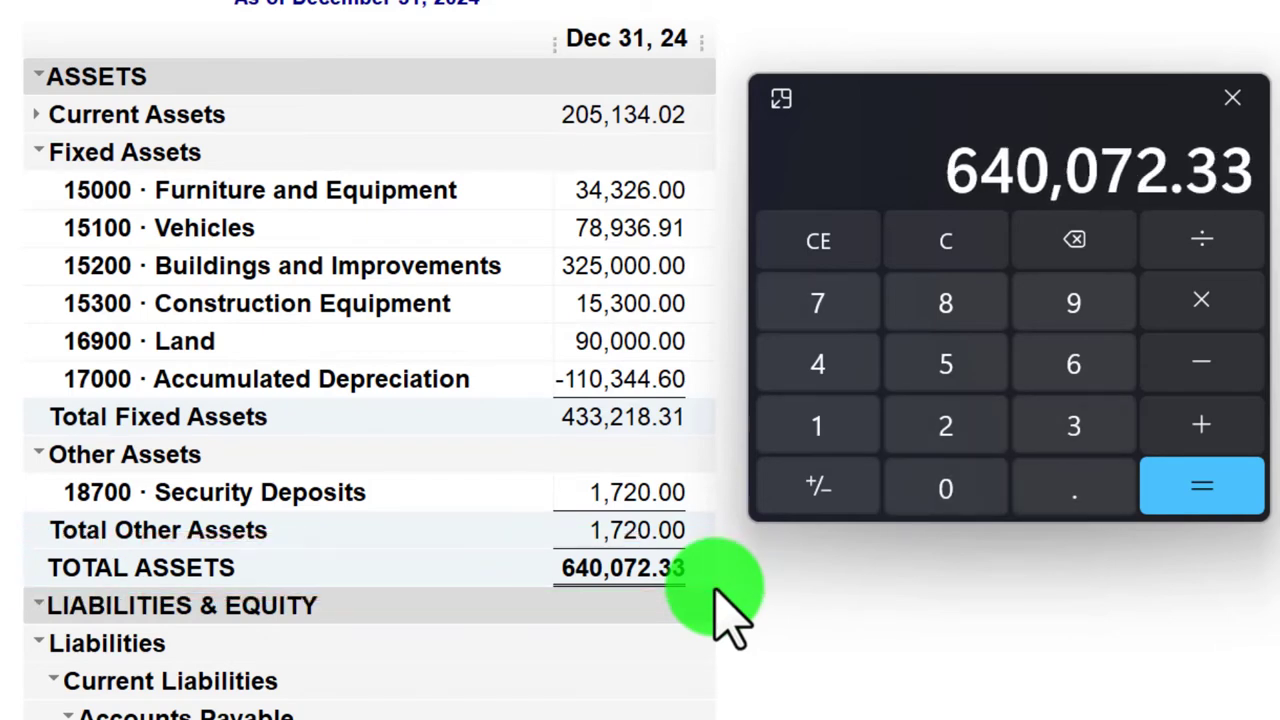
scroll(345, 510, "down", 10)
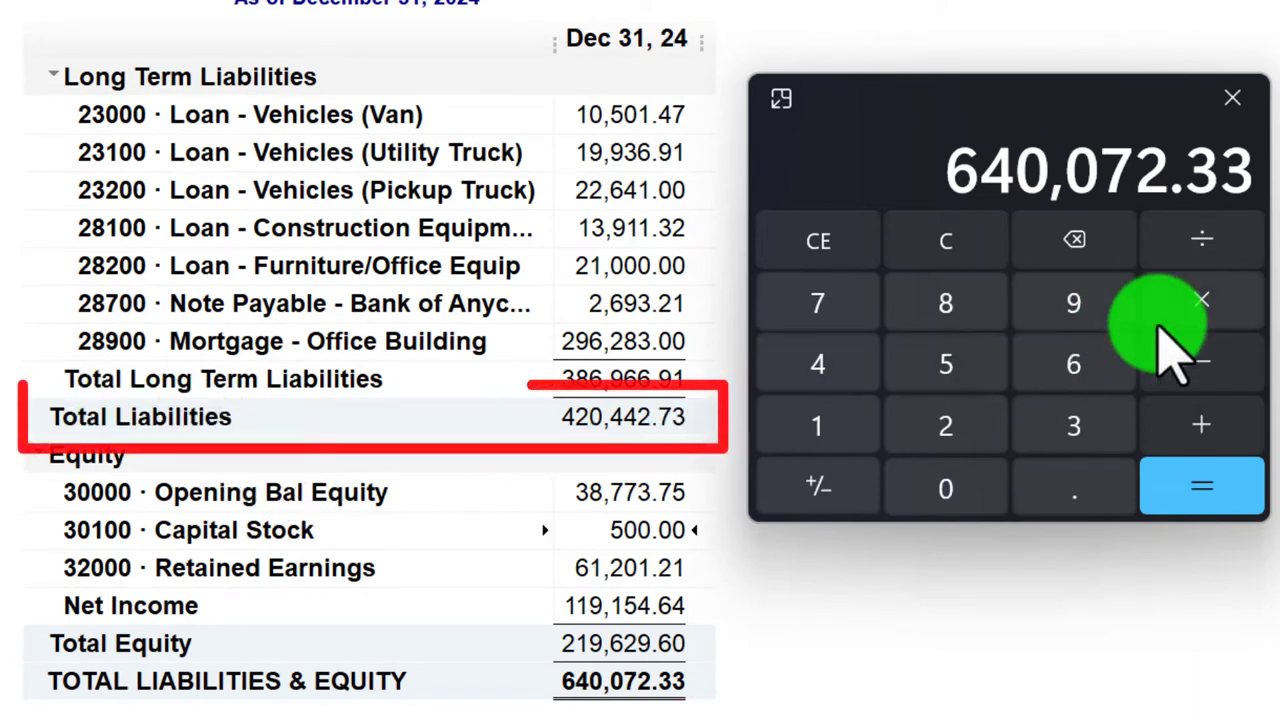
type("42044")
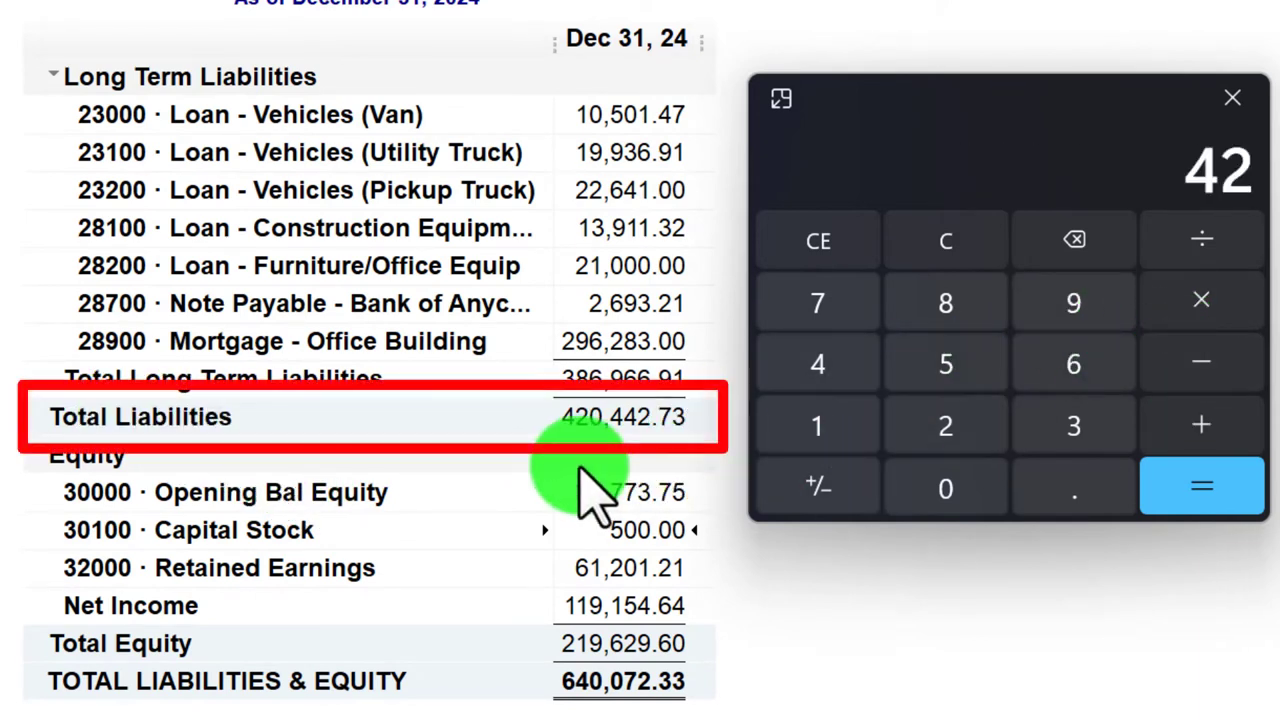
type("2.73")
key("Return")
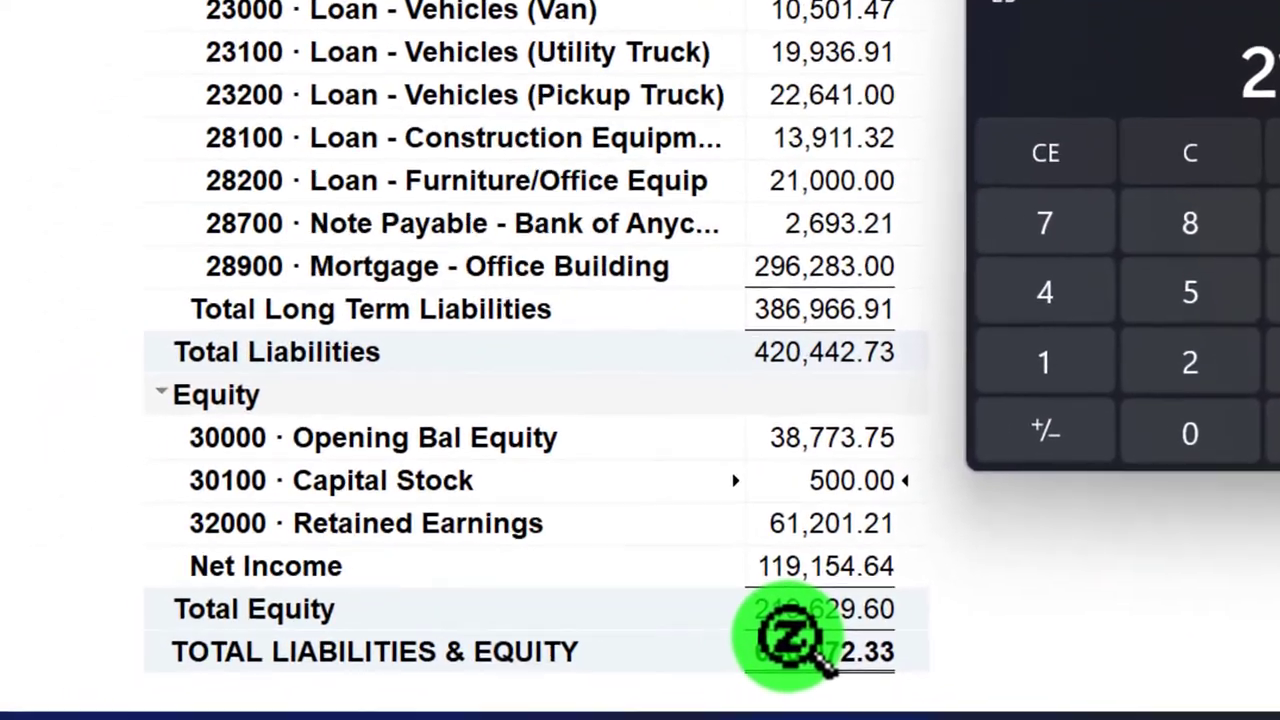
- Review the Balance Sheet from the asset accounts down through liabilities to total equity
scroll(360, 360, "up", 10)
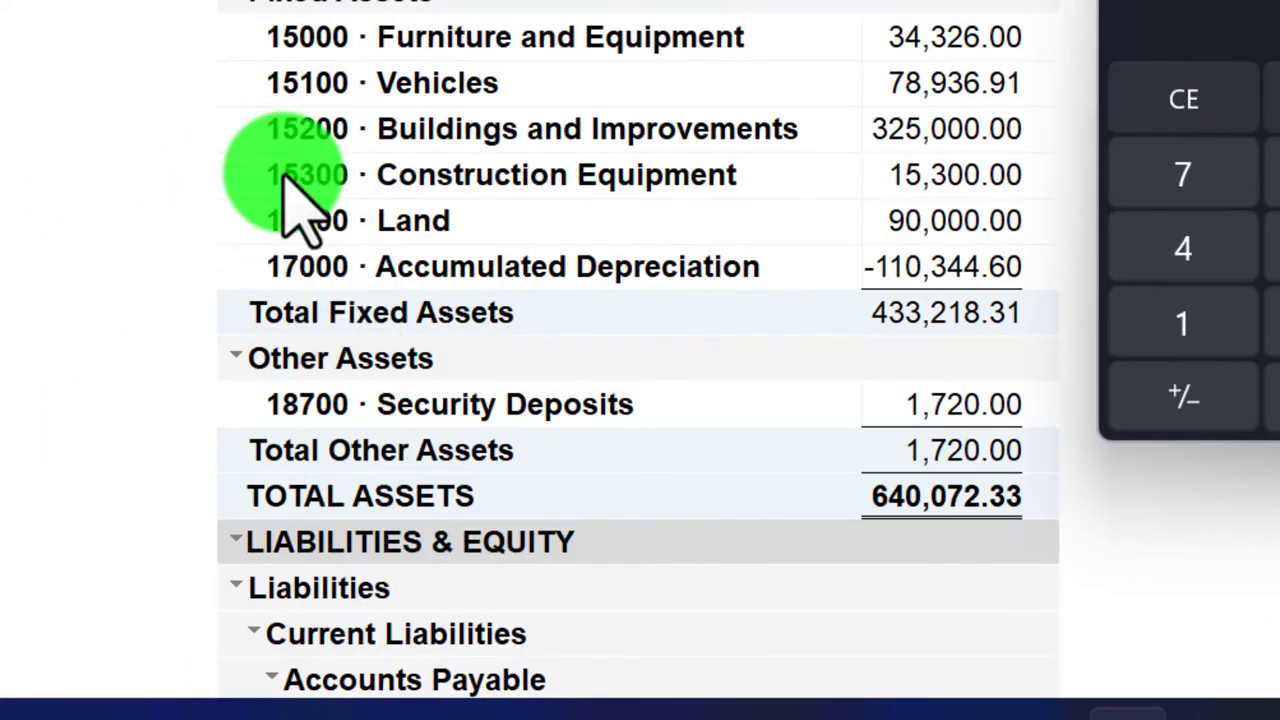
scroll(250, 250, "down", 2)
scroll(190, 320, "down", 1)
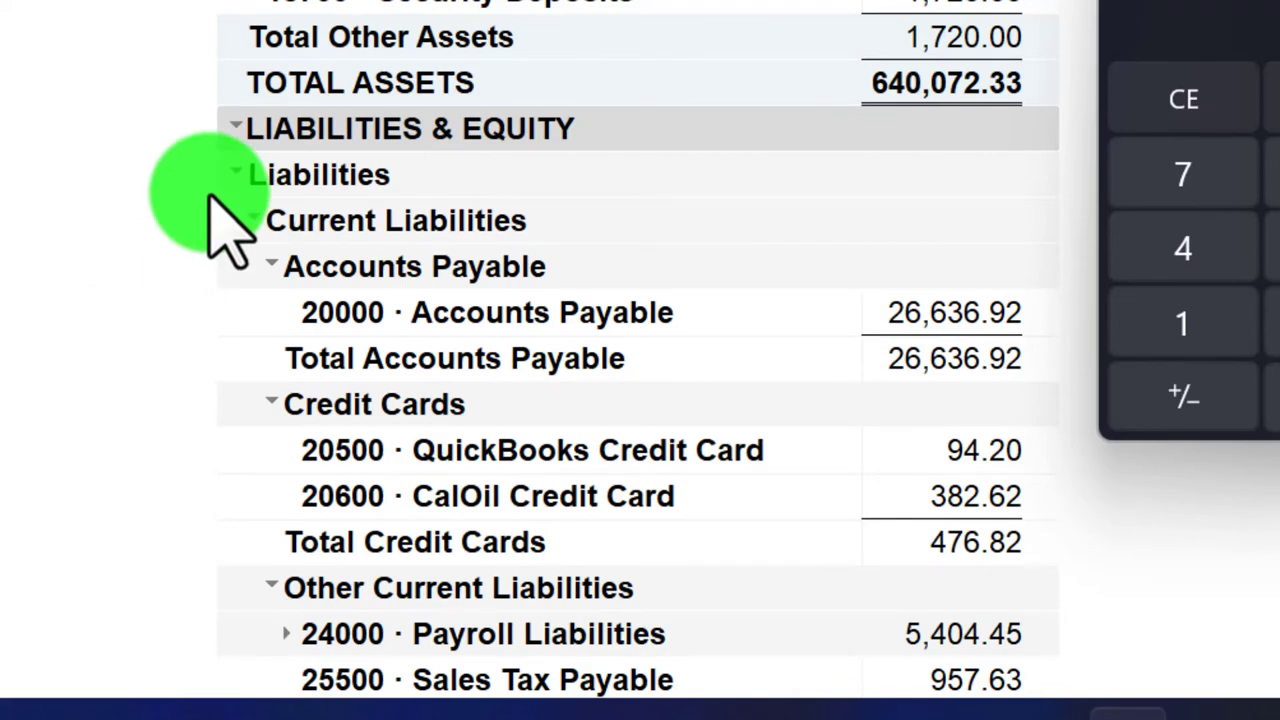
scroll(225, 225, "down", 9)
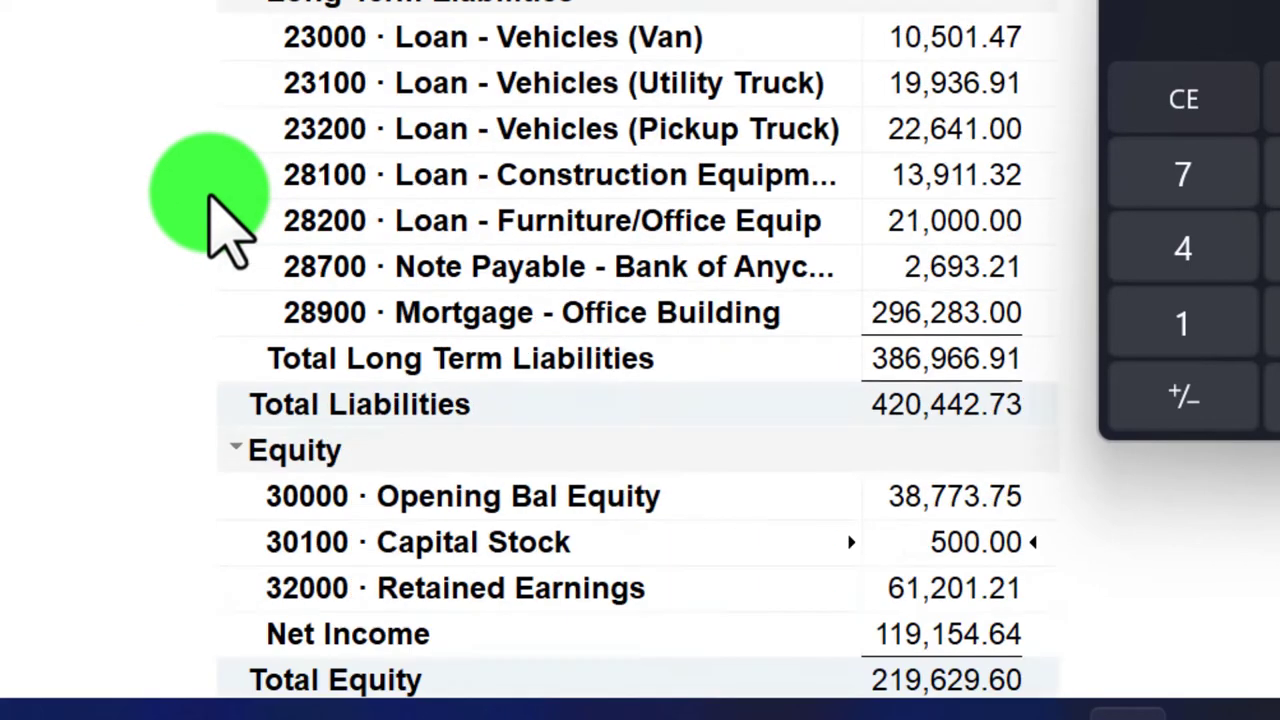